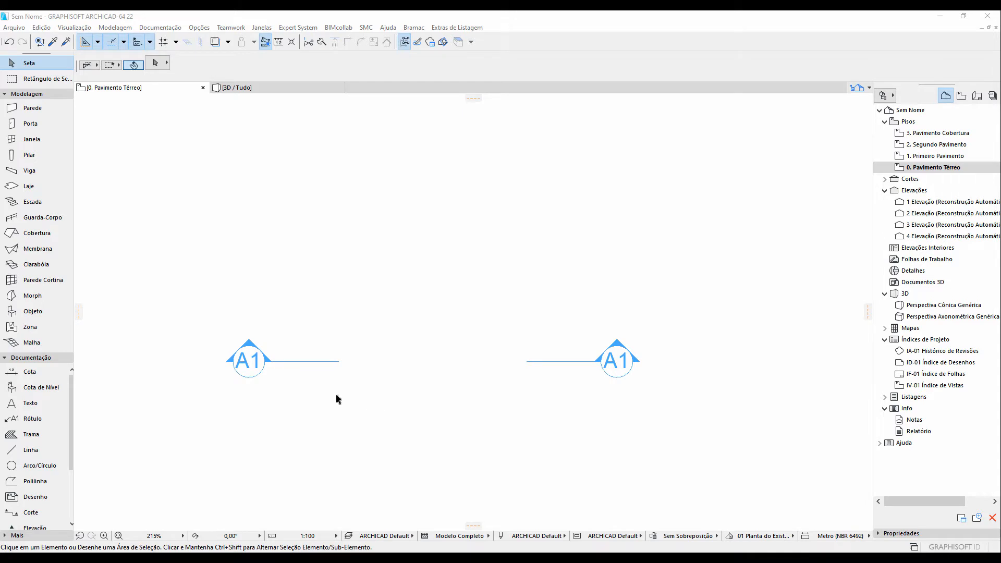
Delete the existing section line and confirm the deletion
scroll(335, 400, "down", 1)
left_click(260, 365)
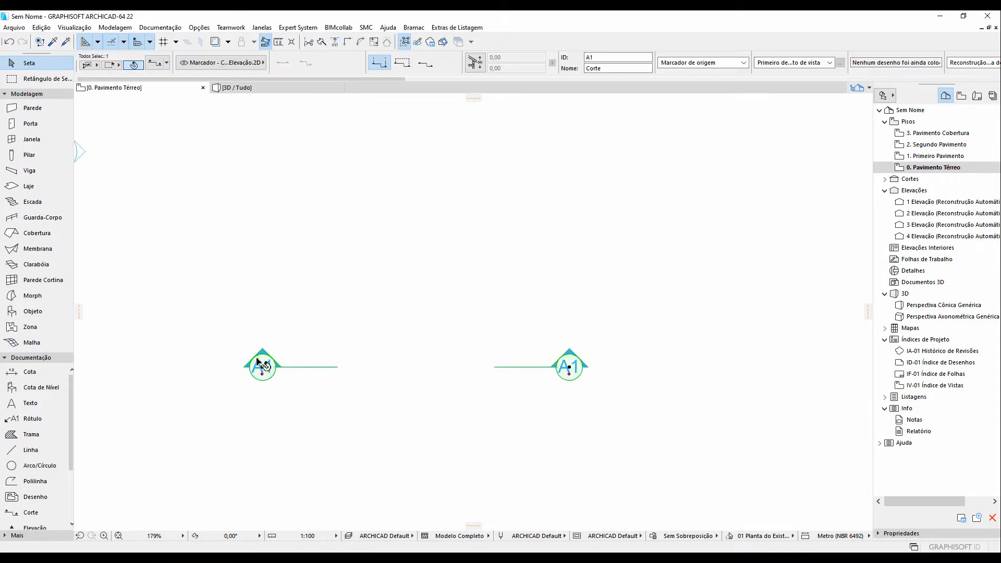
key("Delete")
left_click(584, 204)
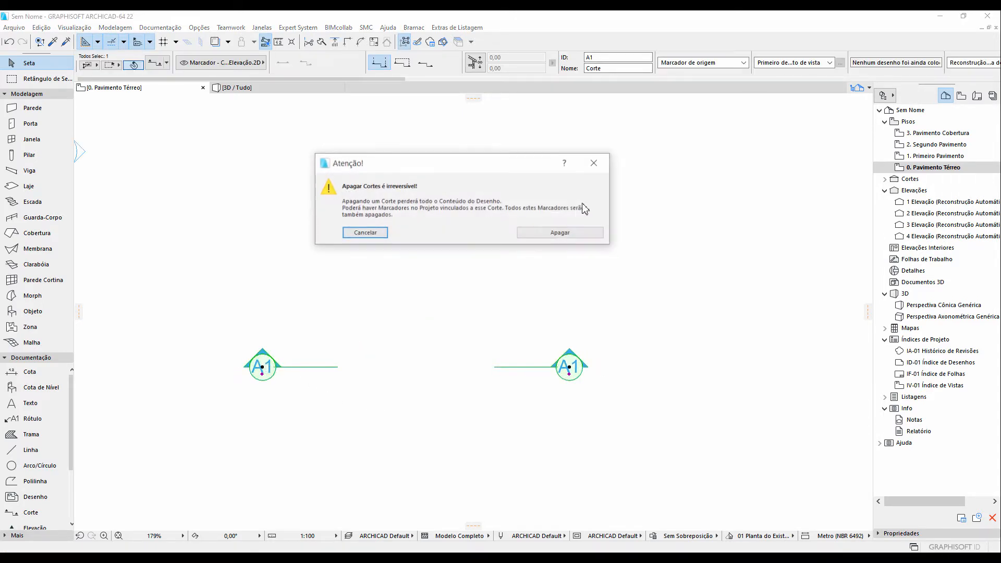
left_click(538, 237)
Set the working units to millimetre with 0 decimal places
scroll(430, 302, "down", 5)
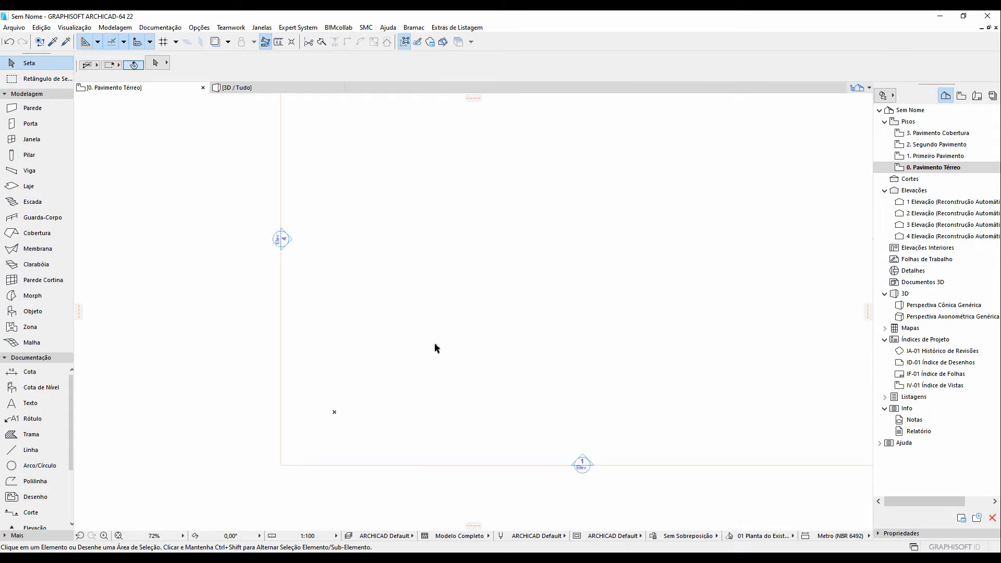
middle_click_drag(451, 268, 403, 292)
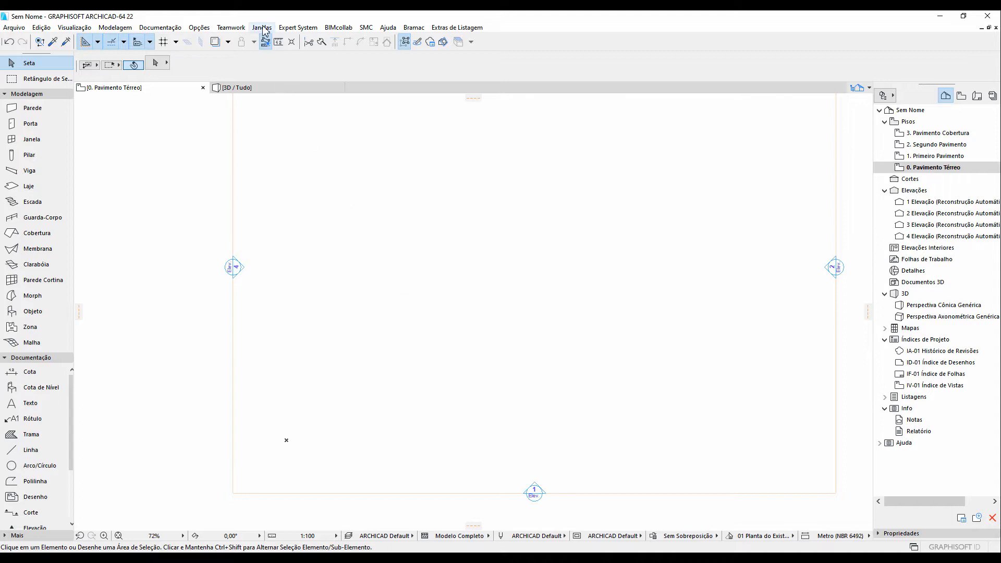
left_click(199, 28)
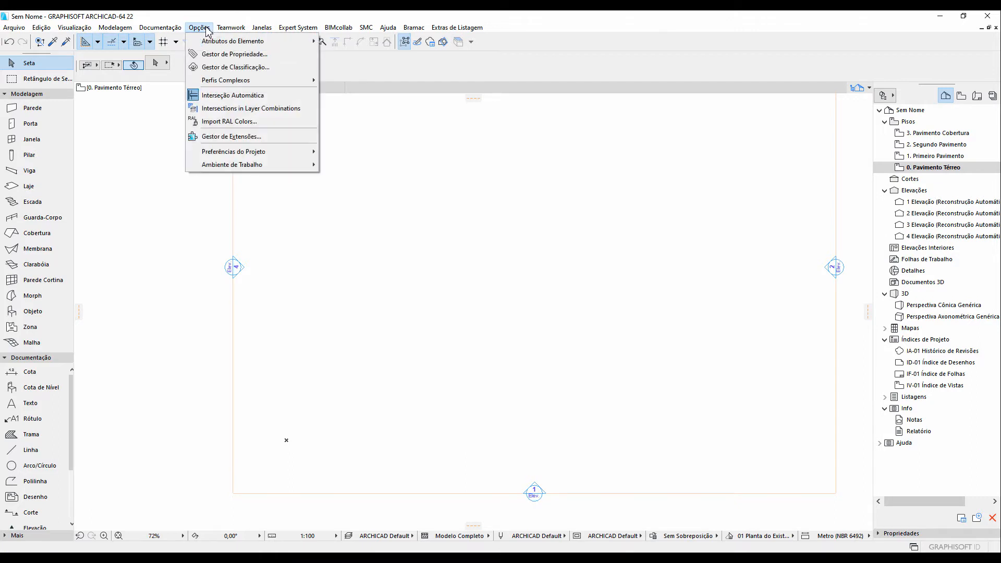
mouse_move(250, 152)
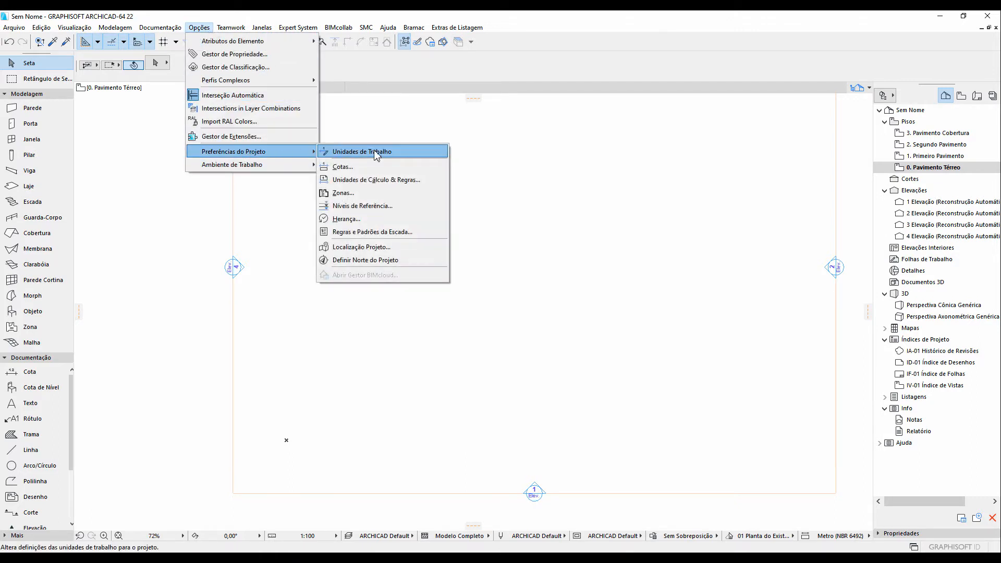
left_click(346, 151)
left_click(525, 110)
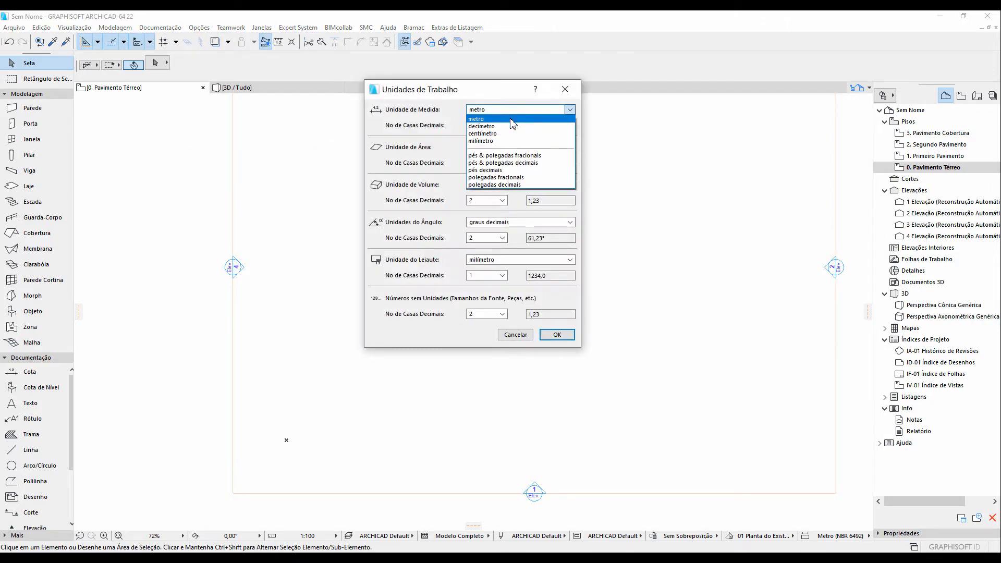
left_click(499, 138)
left_click(481, 128)
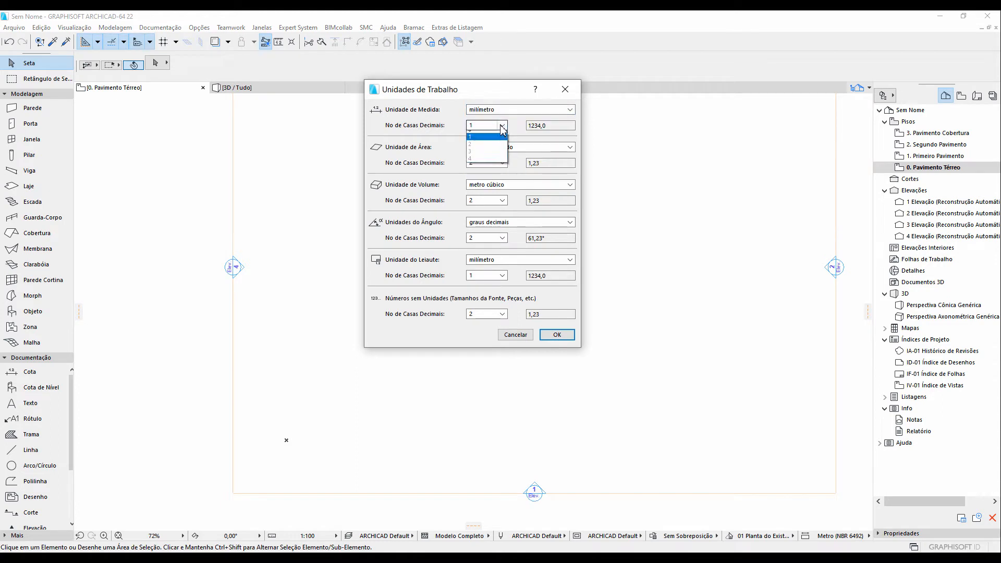
left_click(482, 134)
left_click(556, 335)
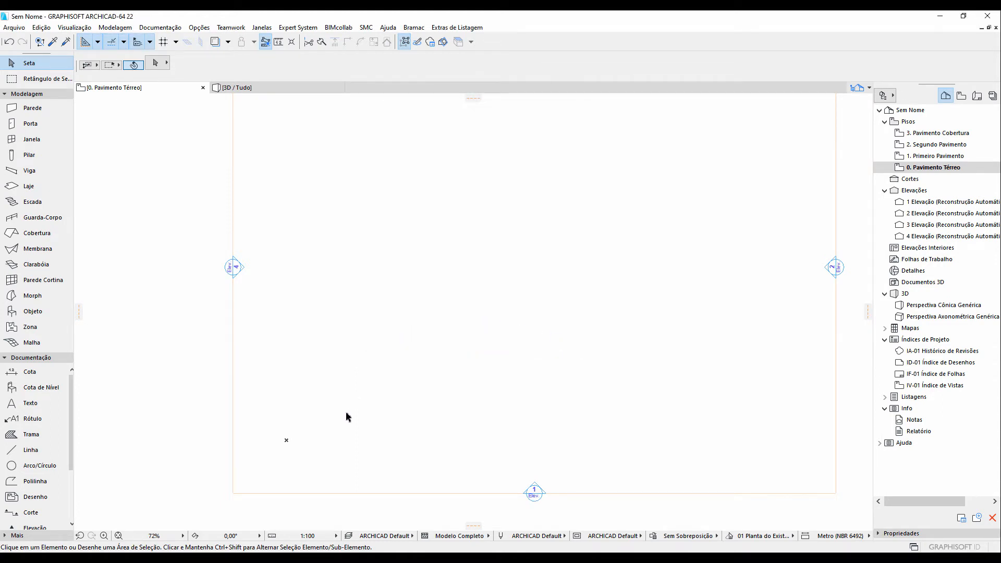
Set the drawing scale to 1:1
left_click(323, 535)
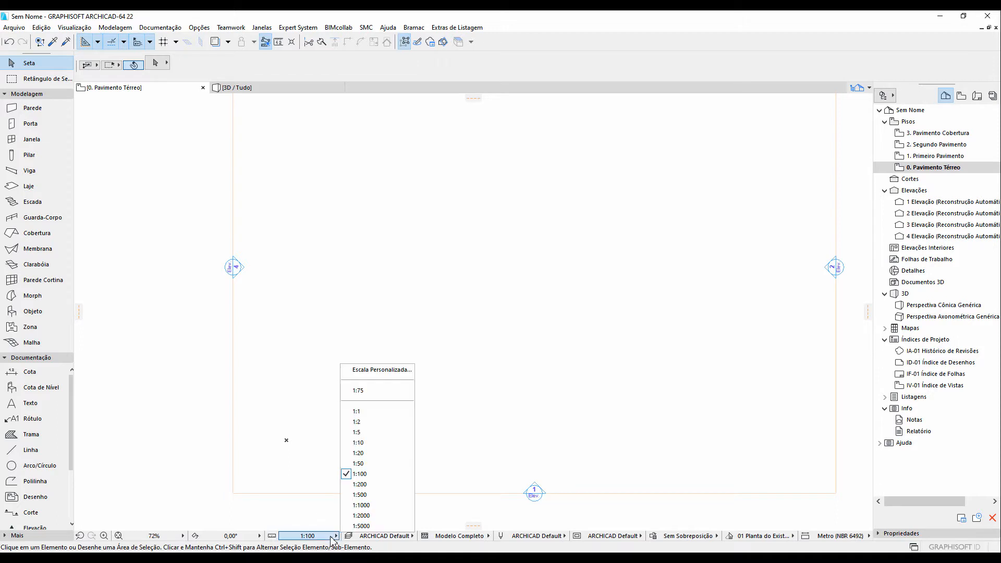
left_click(367, 412)
left_click(118, 536)
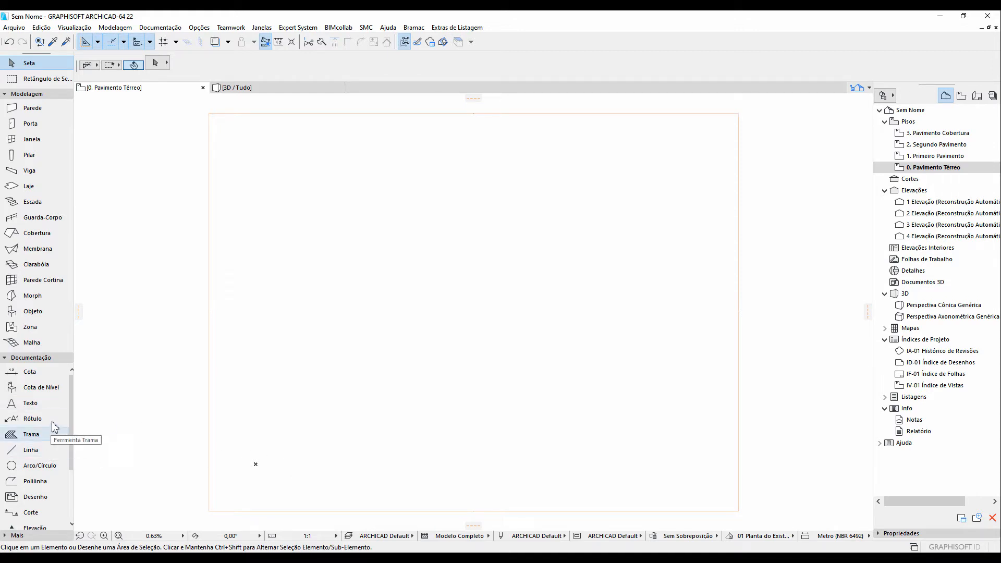
Draw a new short horizontal section line near the lower left of the plan with the Section tool
left_click(35, 513)
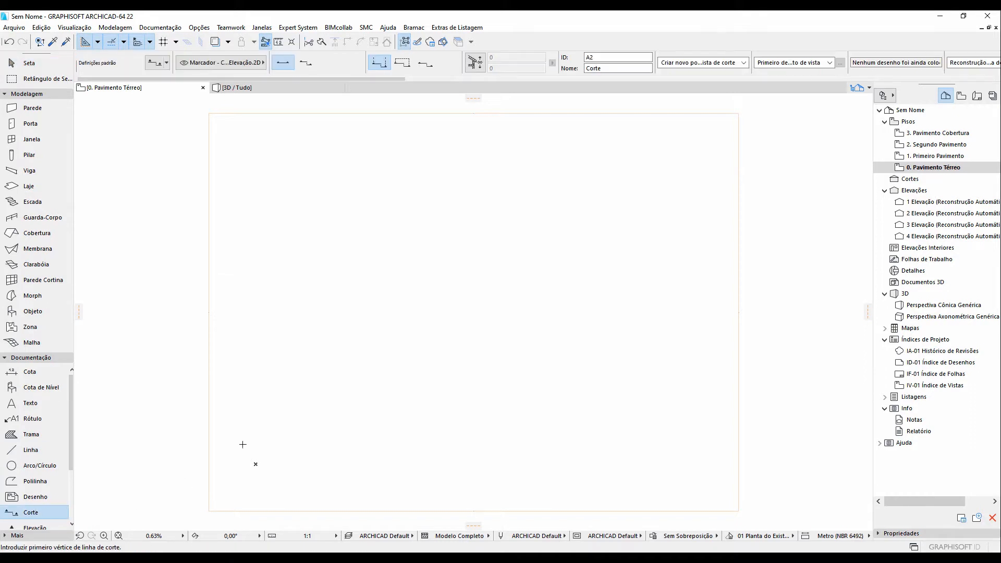
left_click(257, 449)
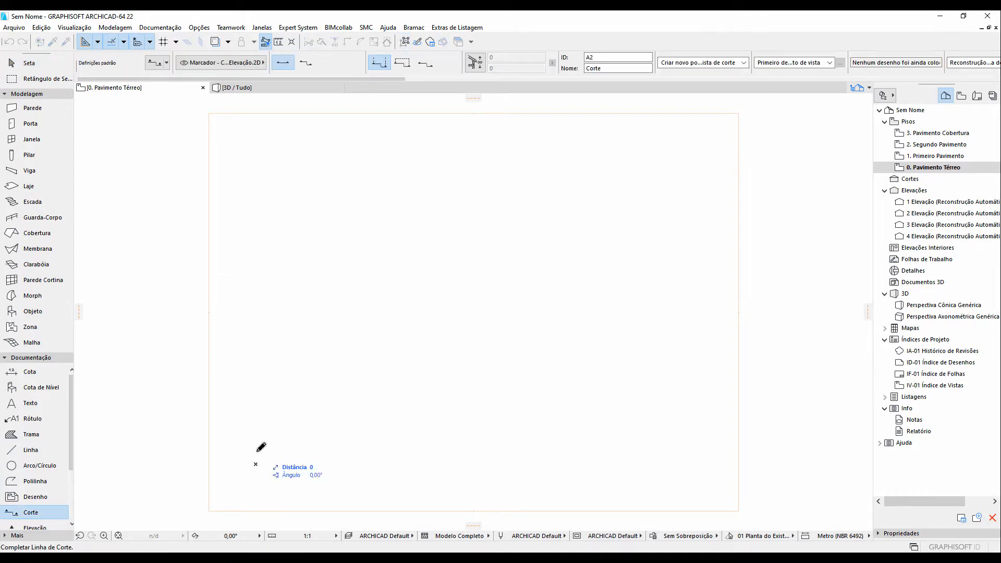
left_click(283, 446)
left_click(279, 437)
scroll(258, 464, "up", 5)
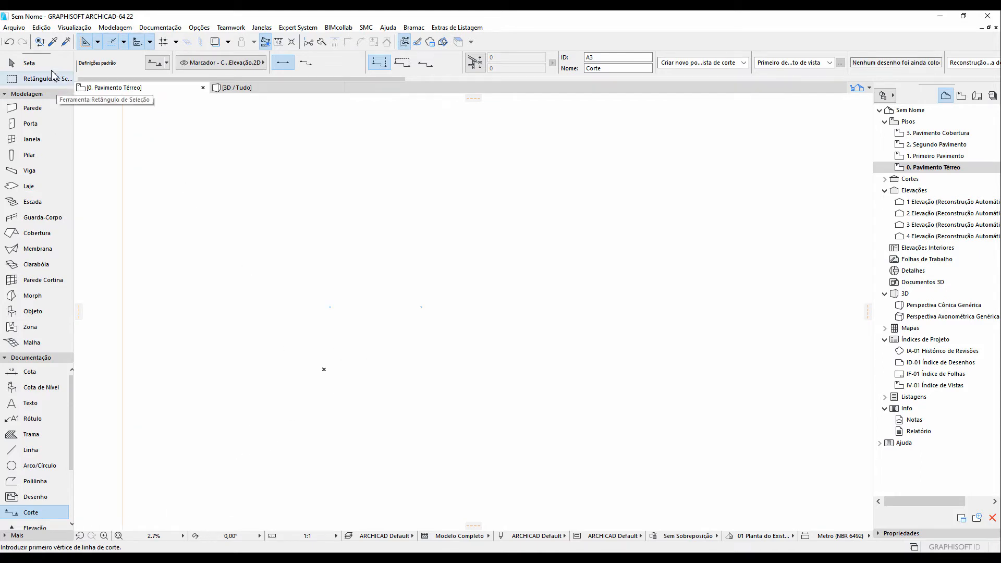
left_click(26, 64)
Lengthen the new section line by stretching one of its ends
left_click(119, 535)
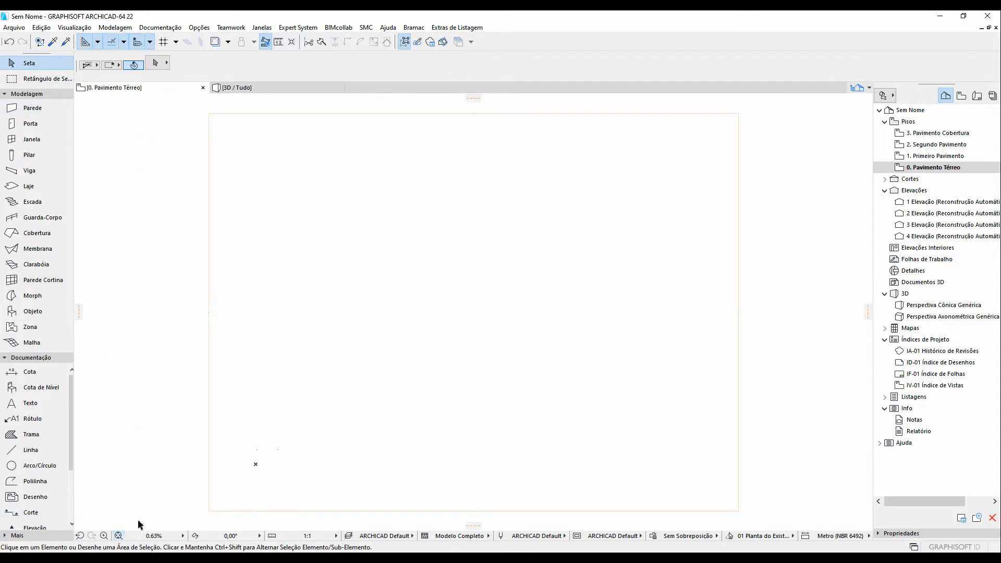
left_click_drag(374, 460, 208, 345)
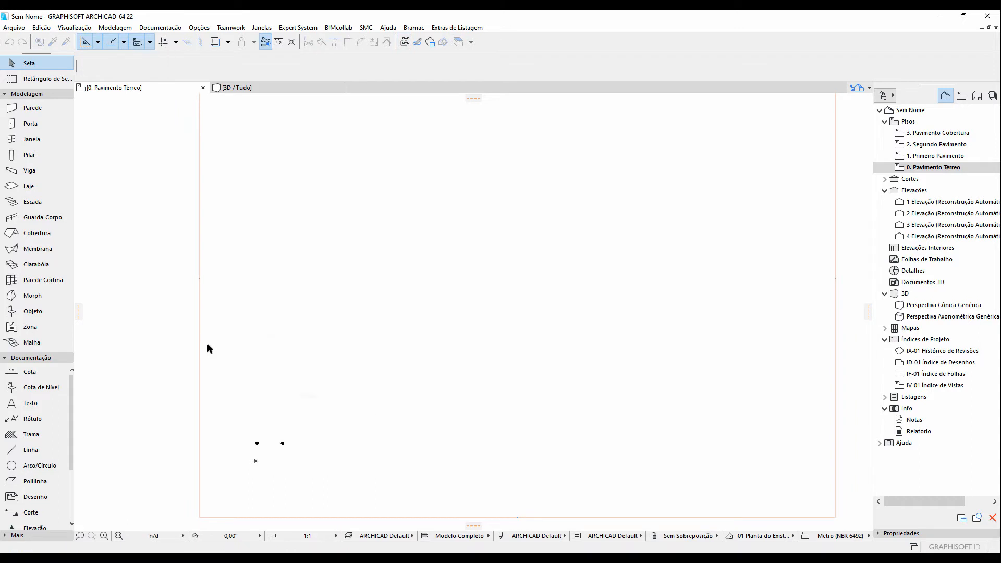
scroll(250, 440, "up", 5)
scroll(259, 432, "up", 5)
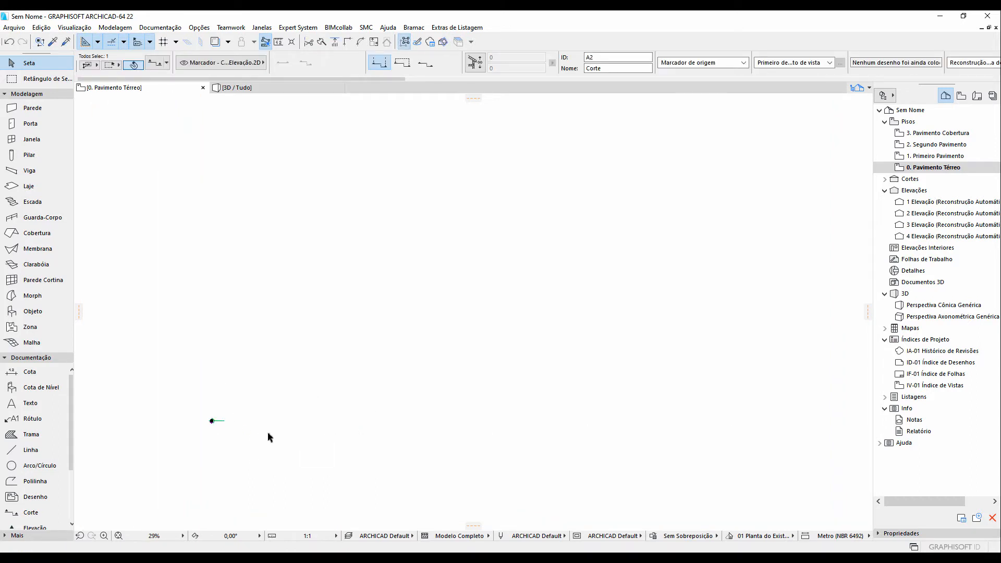
middle_click_drag(600, 421, 477, 401)
scroll(477, 400, "down", 2)
scroll(477, 402, "down", 1)
scroll(713, 401, "up", 8)
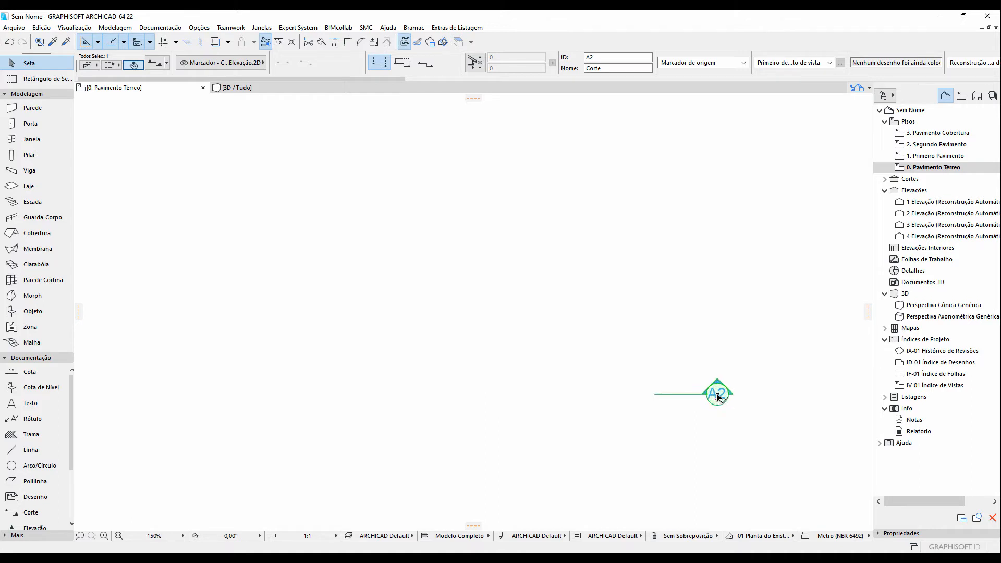
left_click(717, 396)
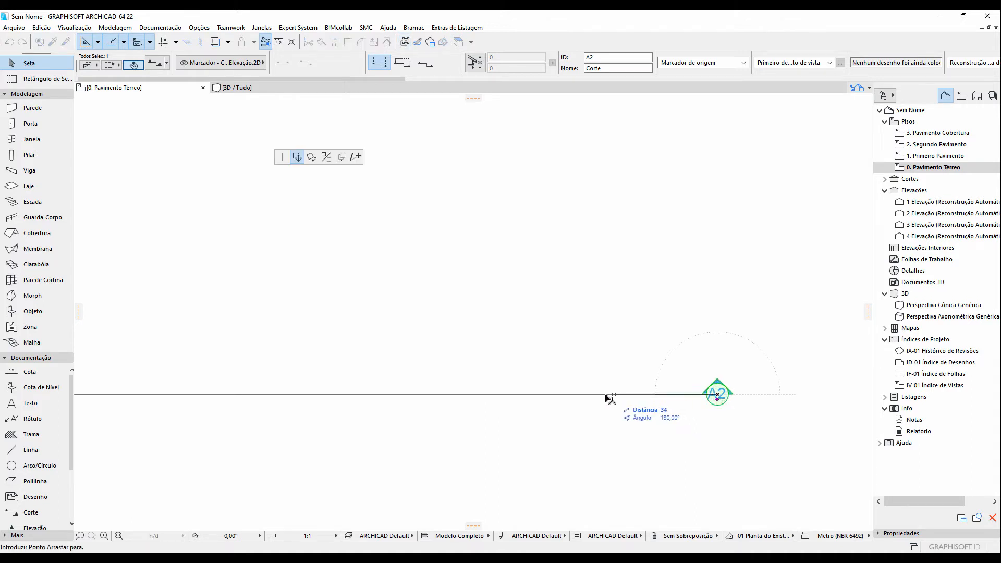
left_click(357, 157)
scroll(286, 373, "down", 3)
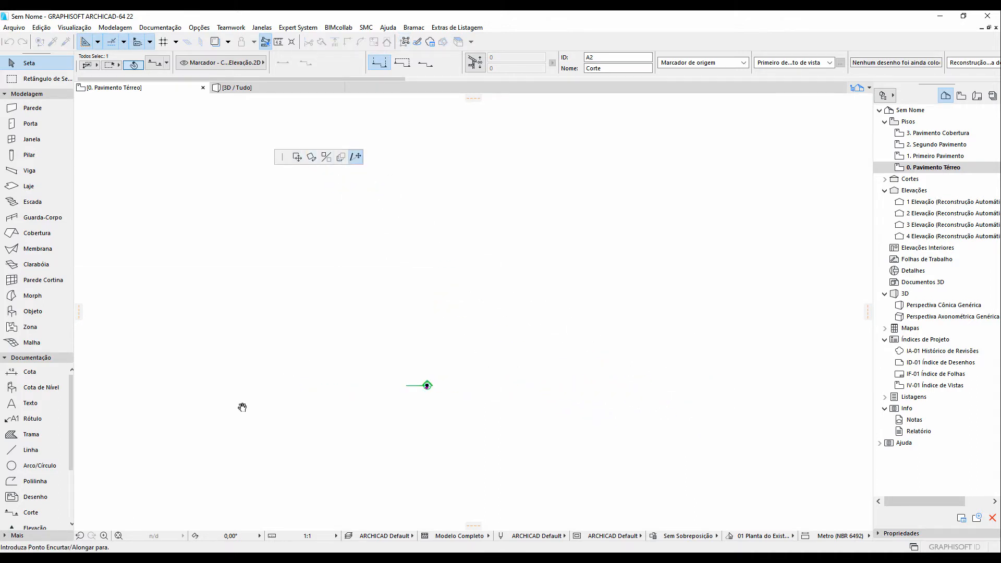
middle_click_drag(243, 407, 616, 398)
scroll(556, 397, "down", 6)
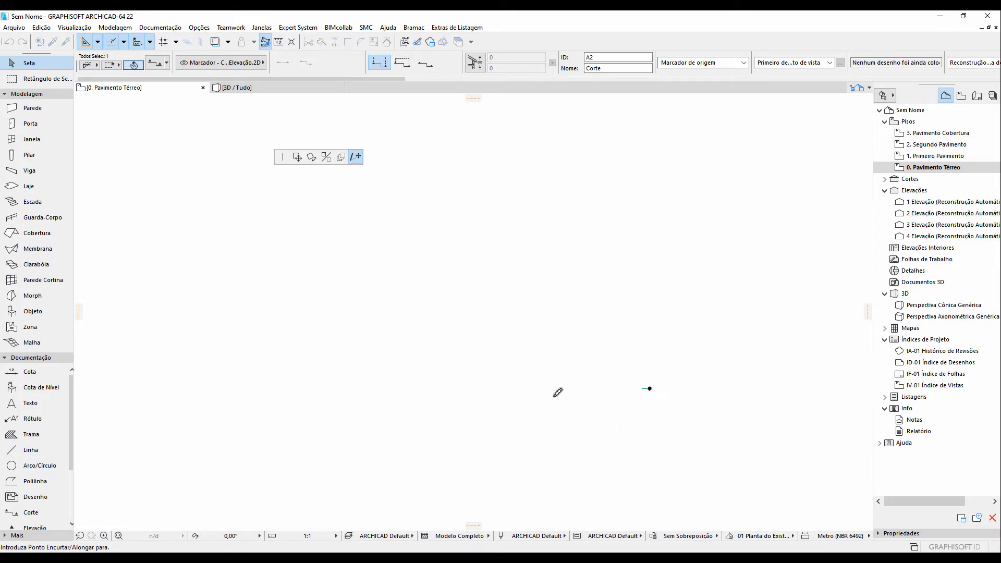
left_click(377, 393)
left_click(363, 426)
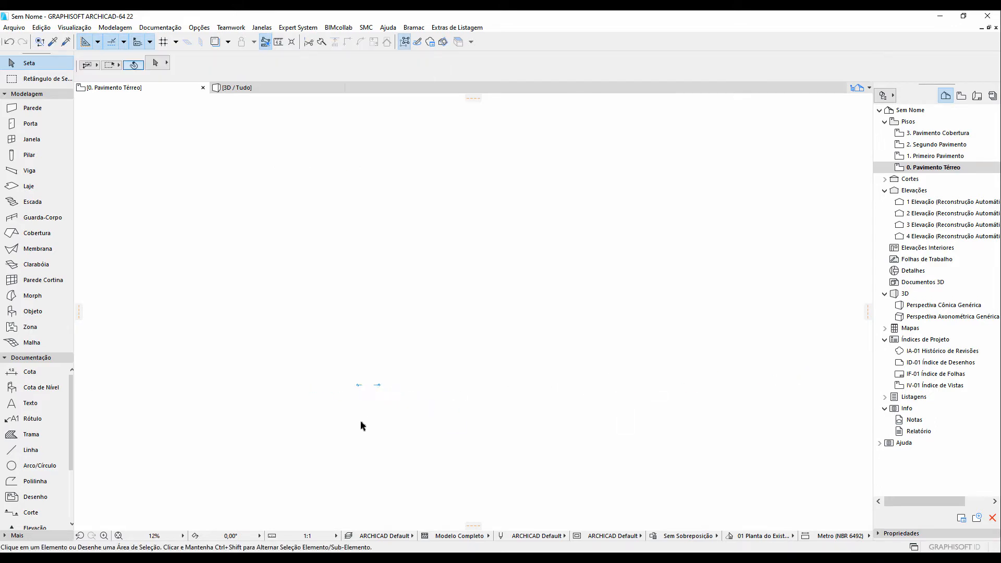
Move one endpoint of the section line to widen the section
left_click(118, 535)
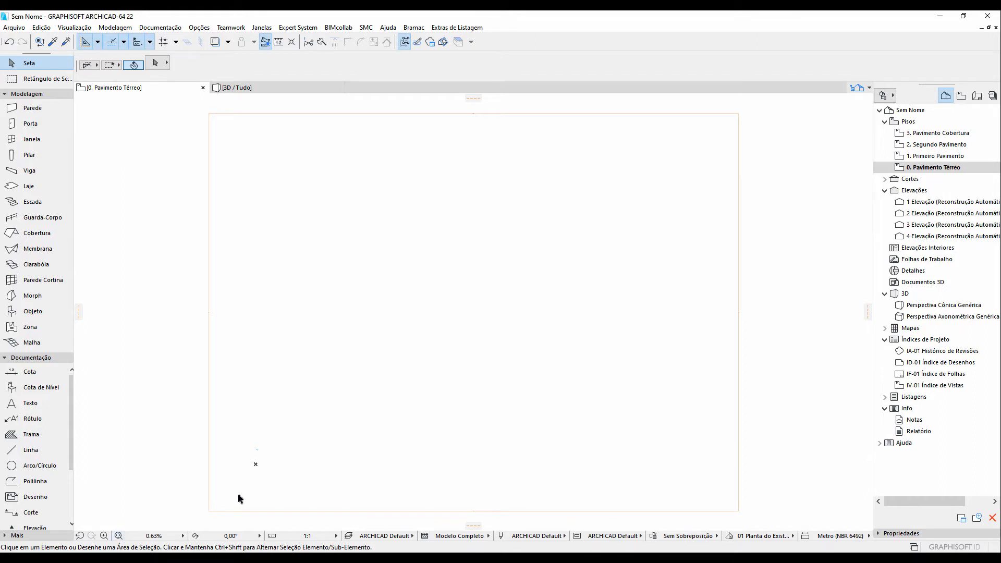
middle_click_drag(239, 499, 274, 461)
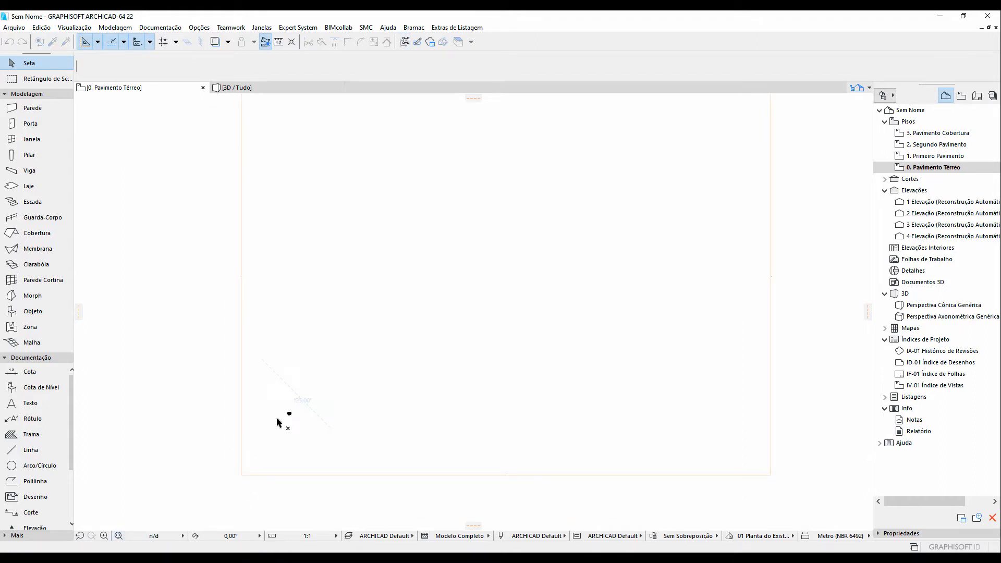
left_click(279, 422)
scroll(271, 412, "up", 8)
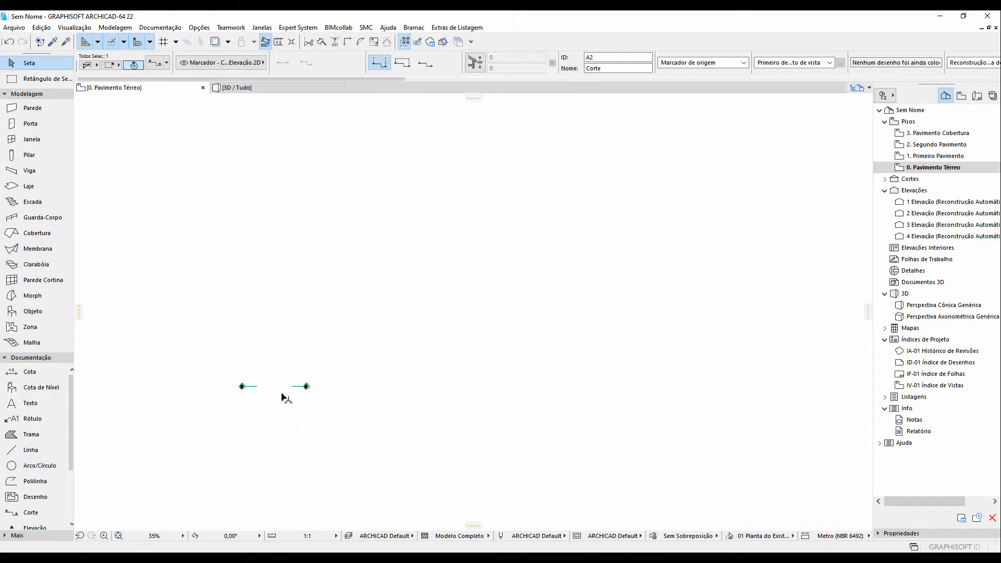
left_click(305, 387)
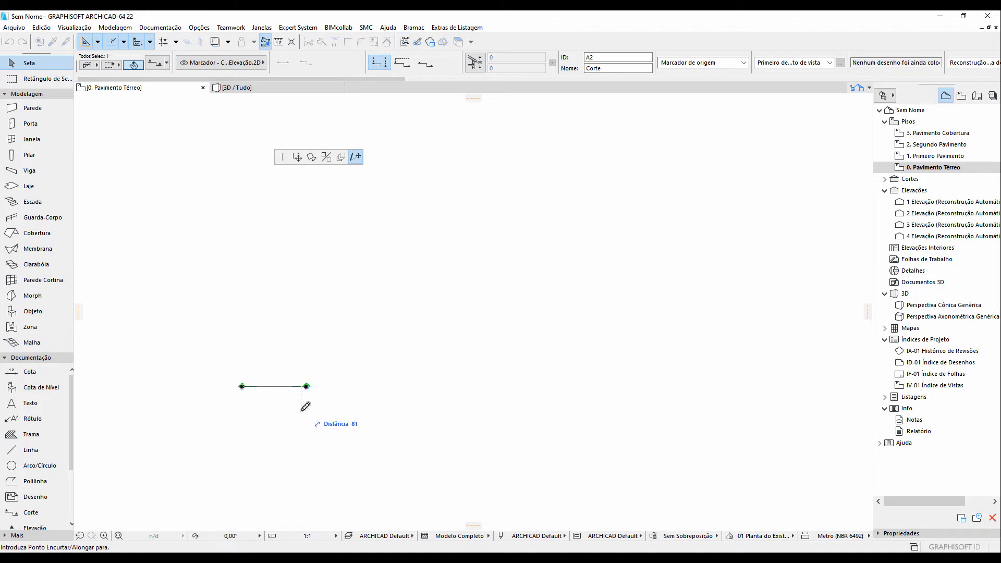
left_click(297, 159)
scroll(304, 354, "down", 5)
middle_click_drag(305, 417, 412, 268)
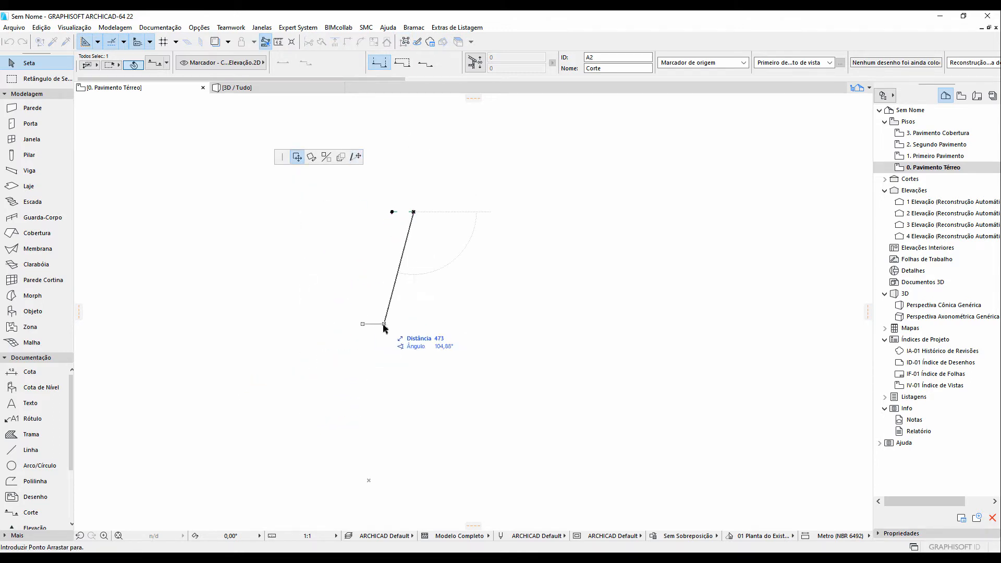
left_click(392, 471)
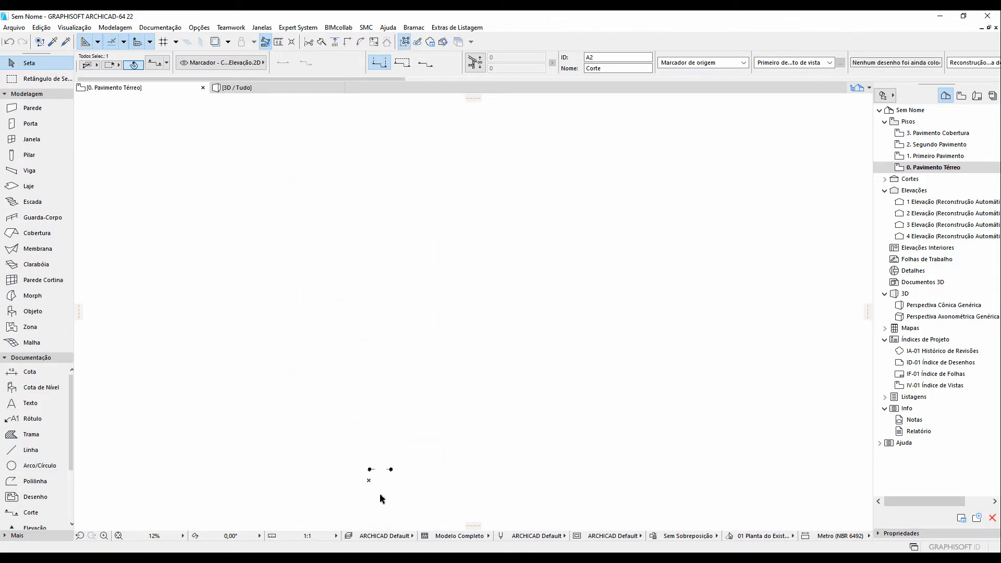
left_click(380, 494)
Draw a horizontal line 15 mm long below the section markers with the Line tool
scroll(378, 493, "up", 5)
middle_click_drag(372, 482, 415, 364)
scroll(403, 313, "up", 3)
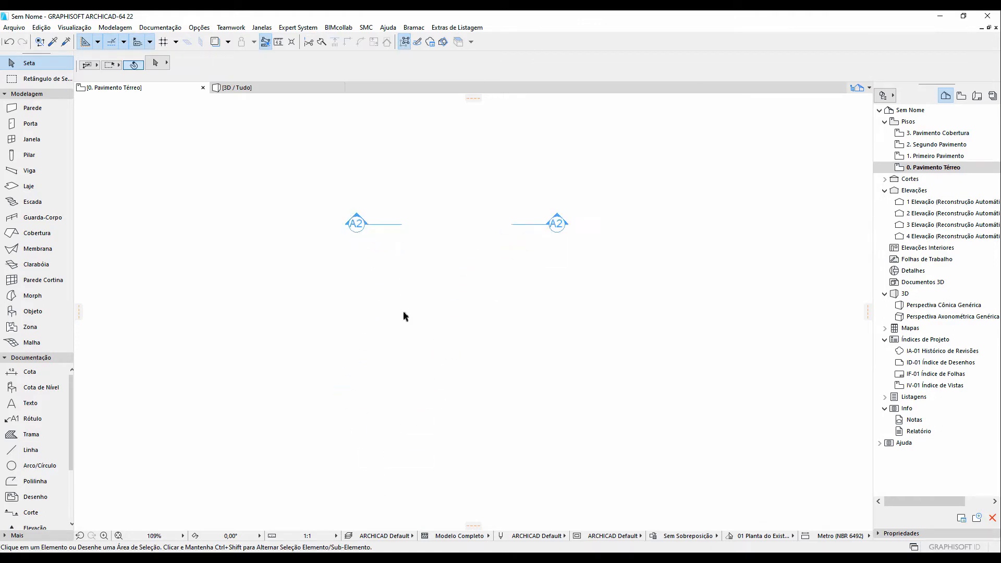
scroll(404, 312, "up", 3)
middle_click_drag(446, 259, 419, 285)
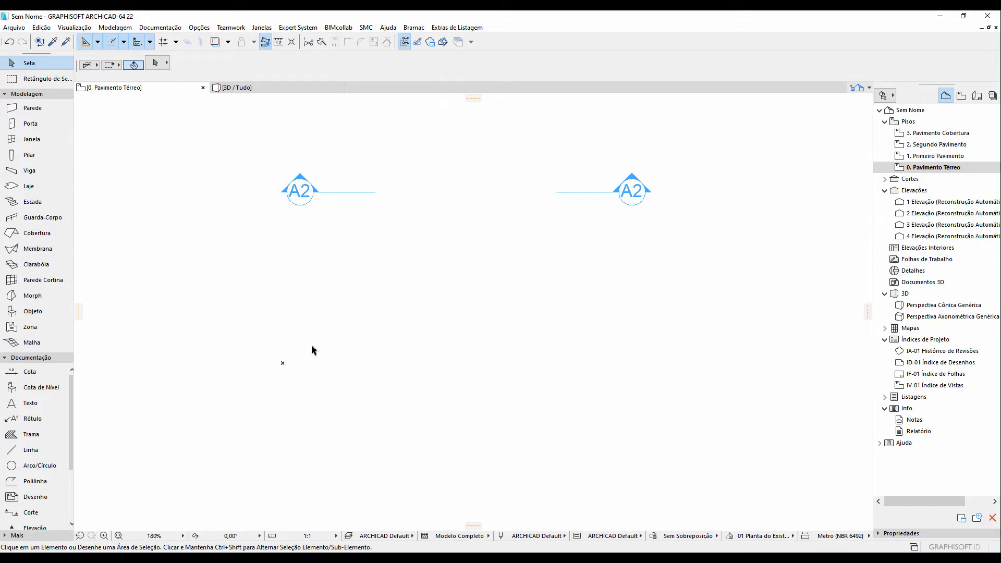
left_click(31, 449)
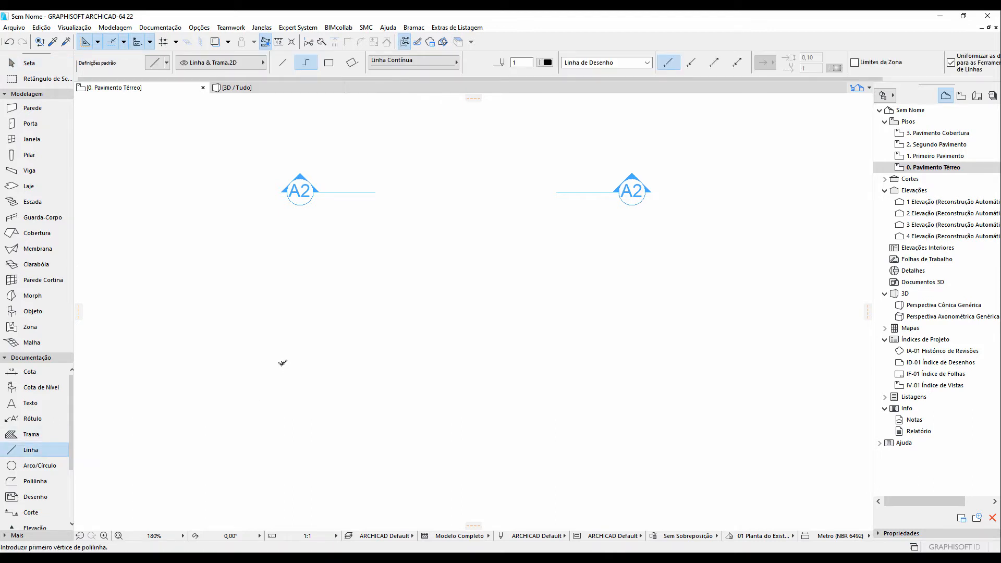
left_click(283, 362)
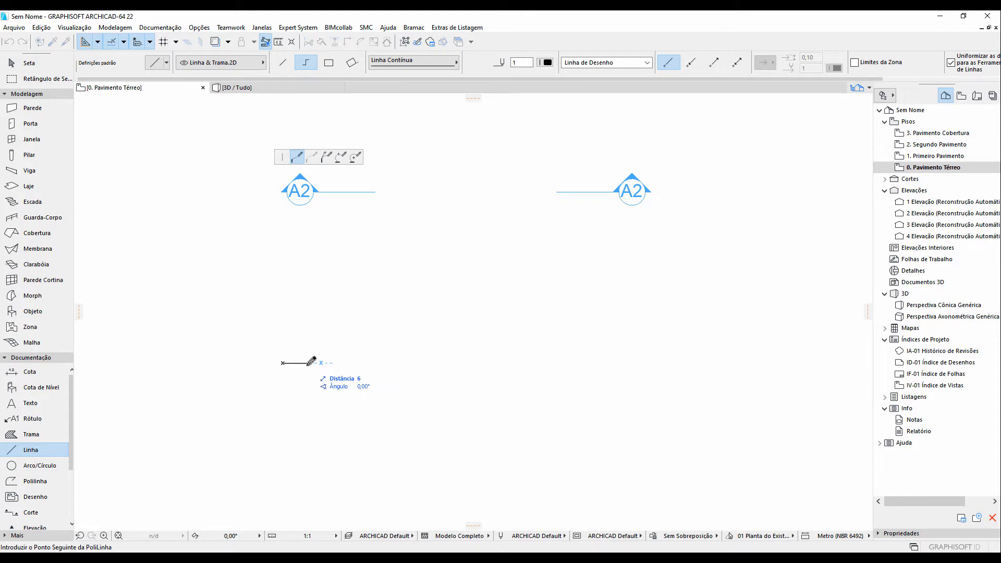
type("15")
key("Return")
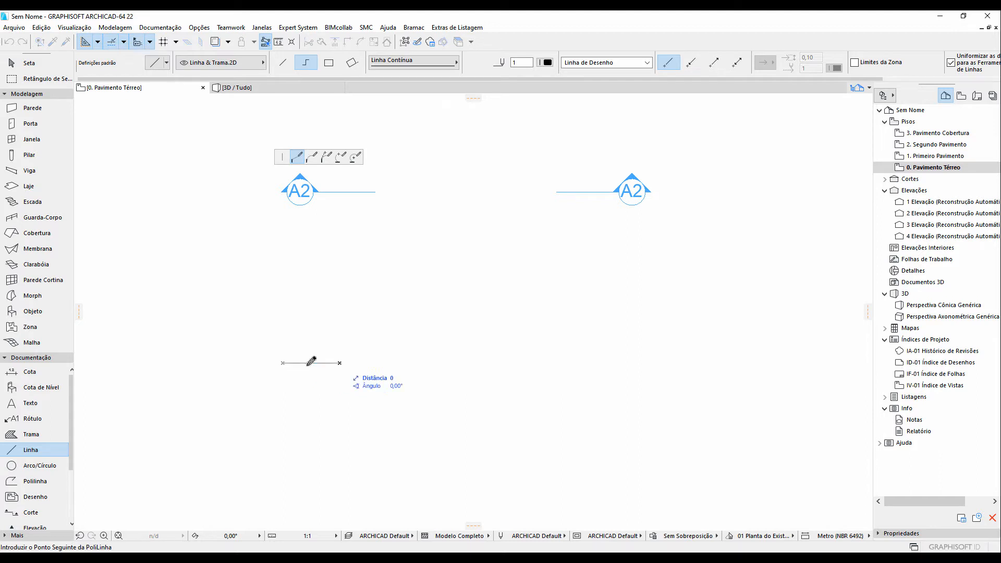
right_click(343, 289)
left_click(365, 371)
Draw a rectangular fill 1 mm wide and 5 mm tall standing on the left end of the horizontal line
scroll(283, 363, "up", 5)
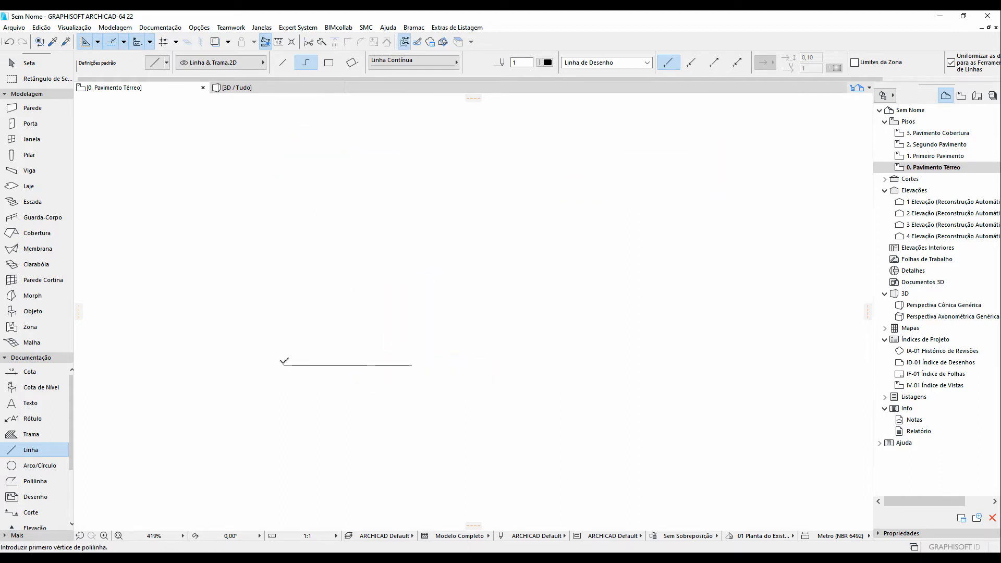
middle_click_drag(306, 348, 336, 341)
left_click(38, 435)
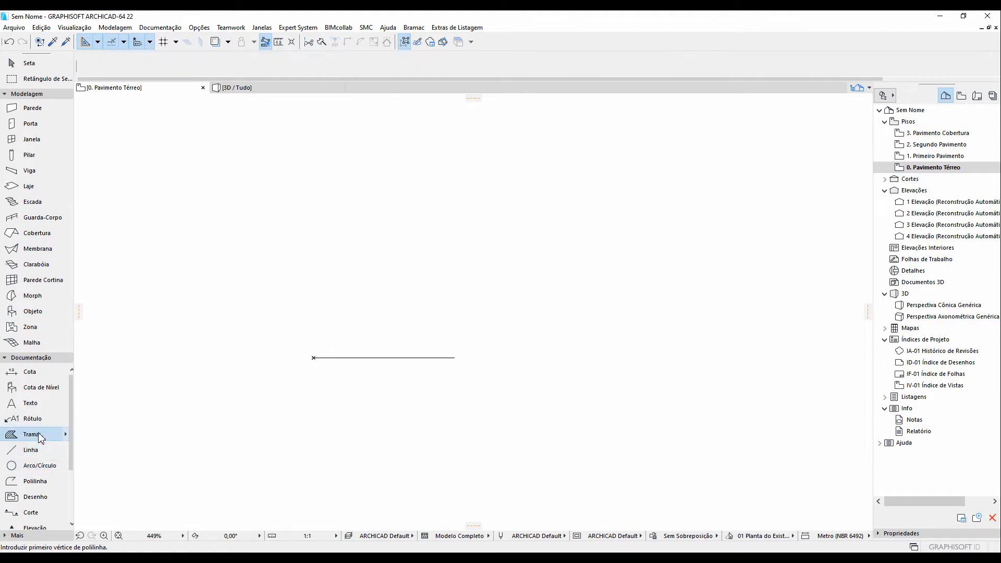
left_click(313, 357)
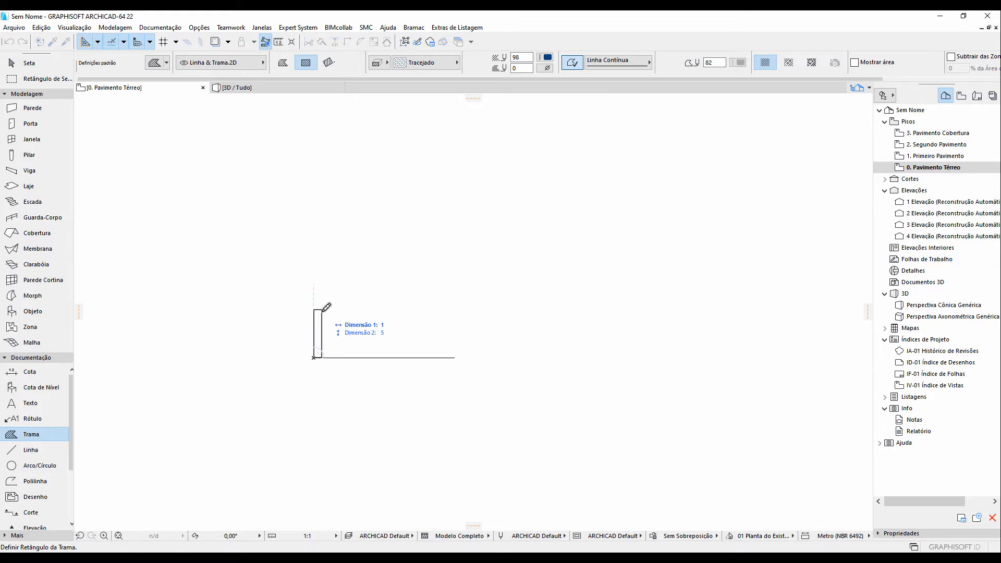
key("Tab")
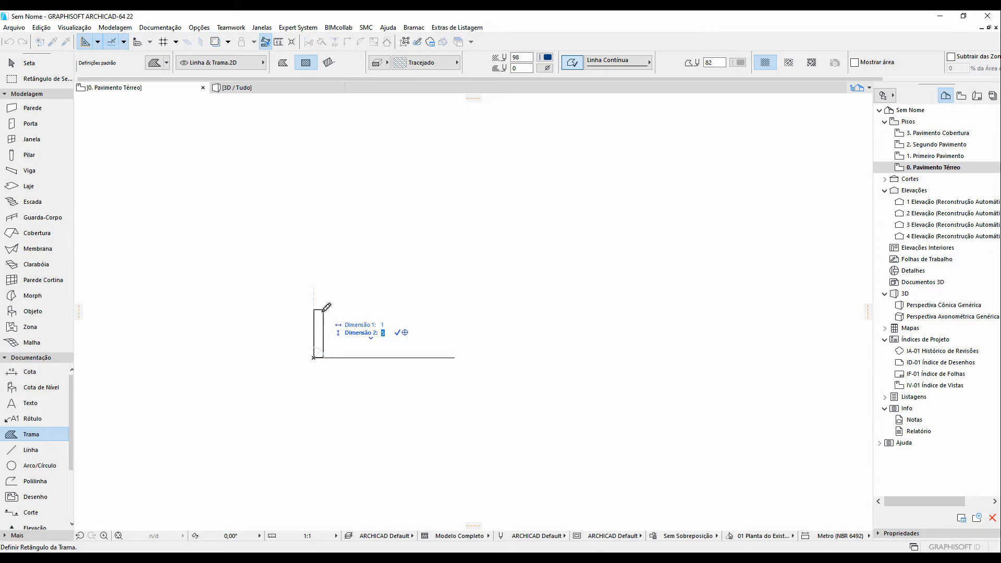
key("Return")
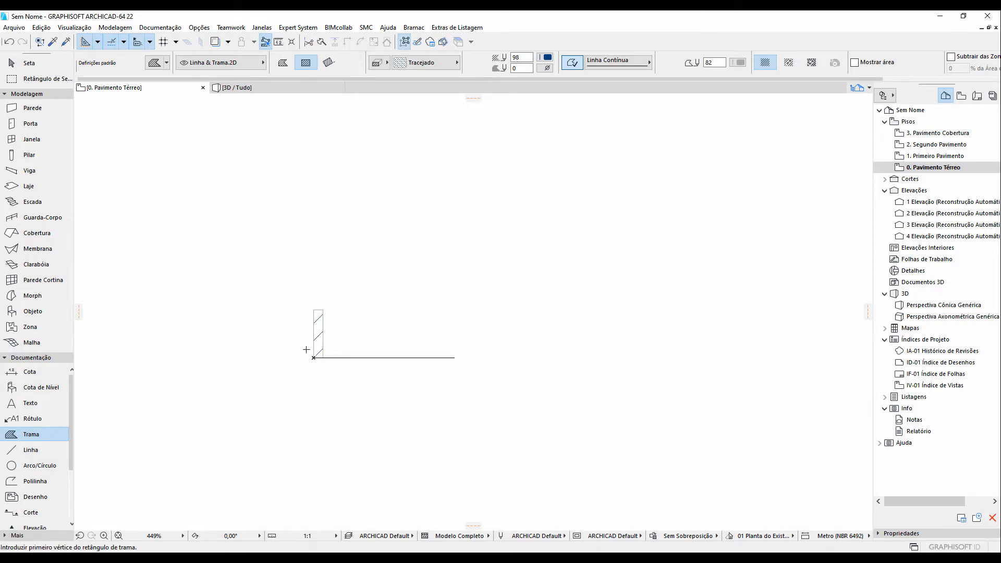
Change the new fill's pattern to the 25 % solid fill
left_click(27, 63)
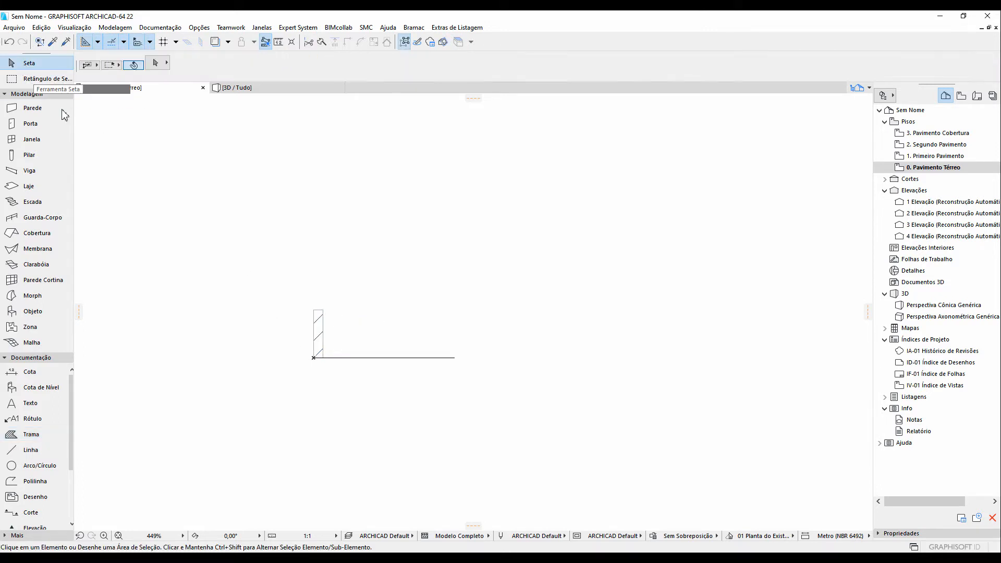
left_click(319, 329)
left_click(426, 65)
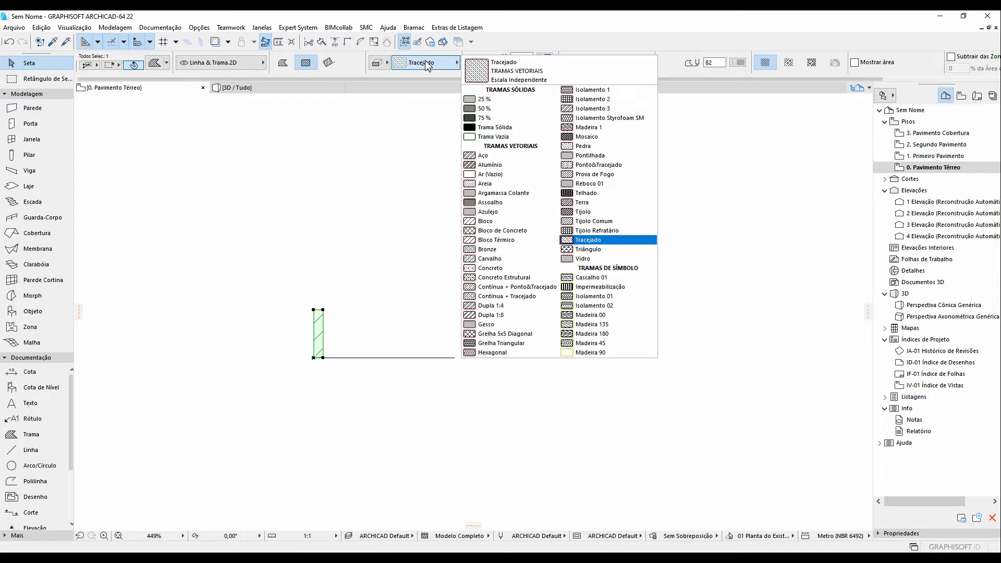
left_click(486, 109)
left_click(365, 291)
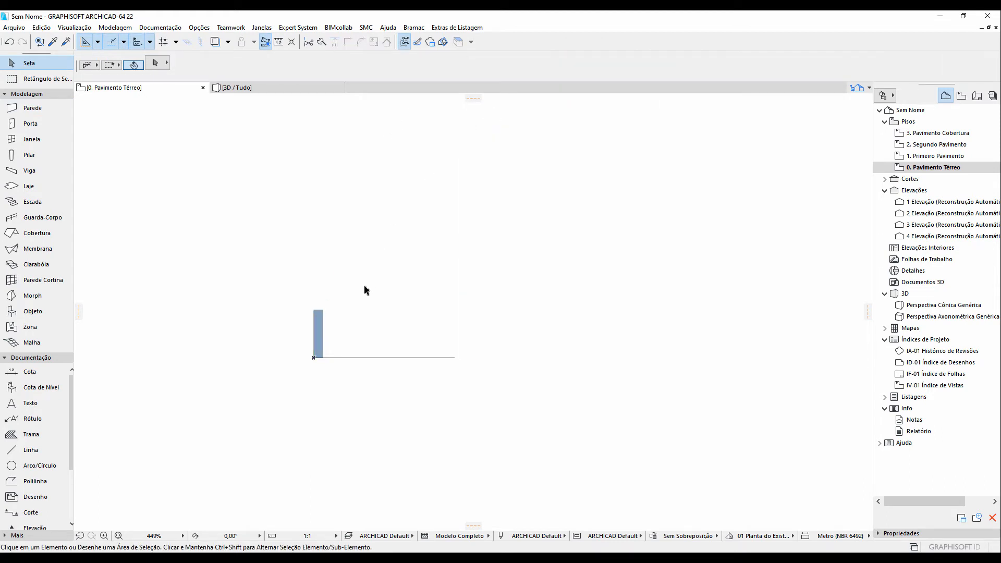
Place a text block reading AC_MarkerText_1 below the fill and line with the Text tool
scroll(363, 295, "down", 1)
middle_click_drag(358, 304, 413, 308)
scroll(409, 313, "down", 1)
scroll(408, 313, "up", 1)
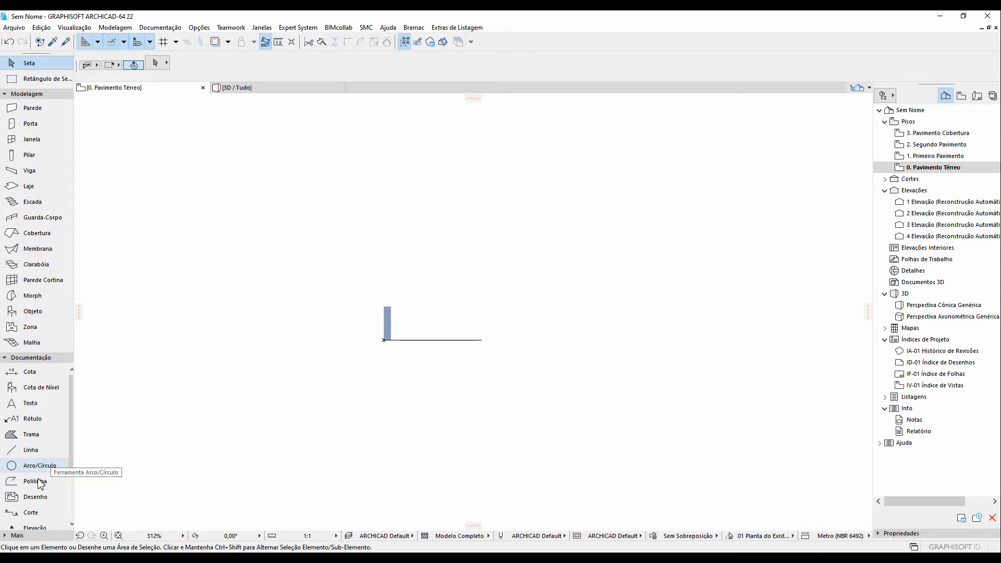
left_click(37, 404)
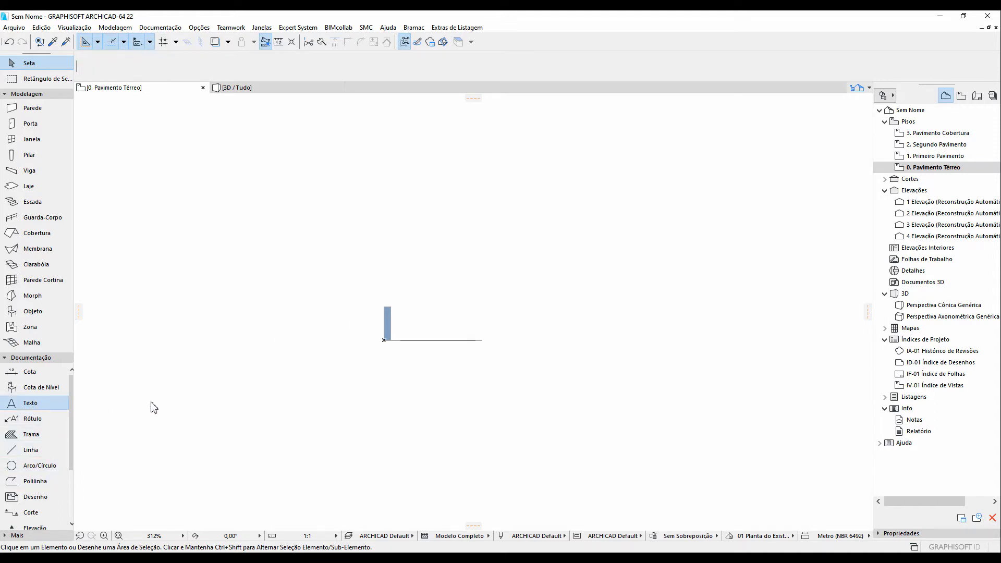
left_click(335, 369)
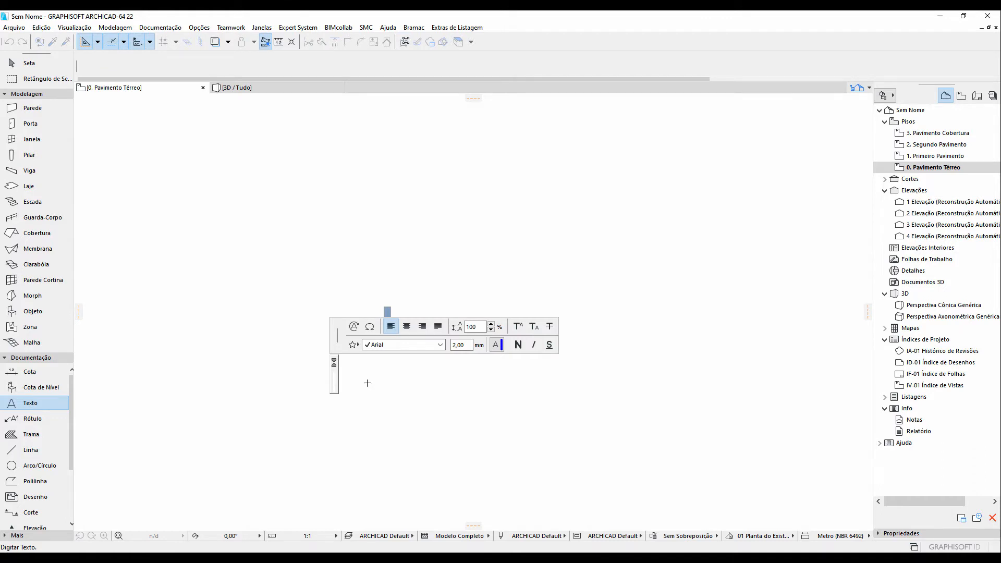
type("AC")
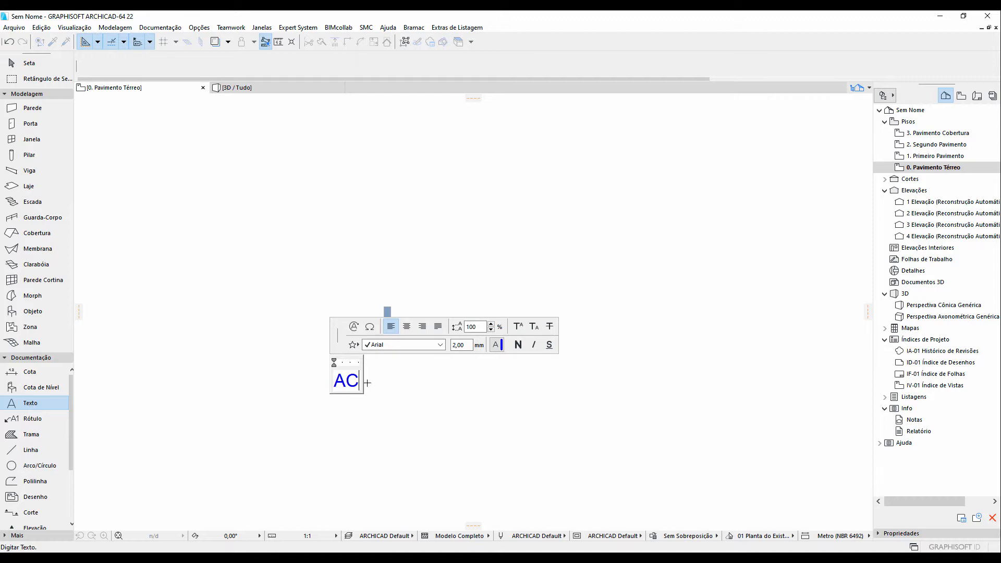
type("_Ma")
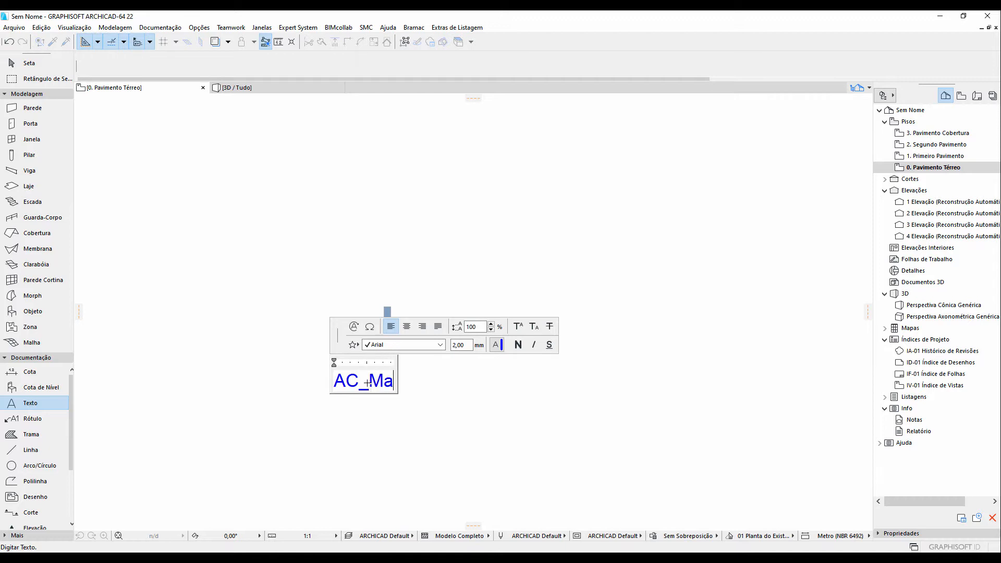
type("rkerT")
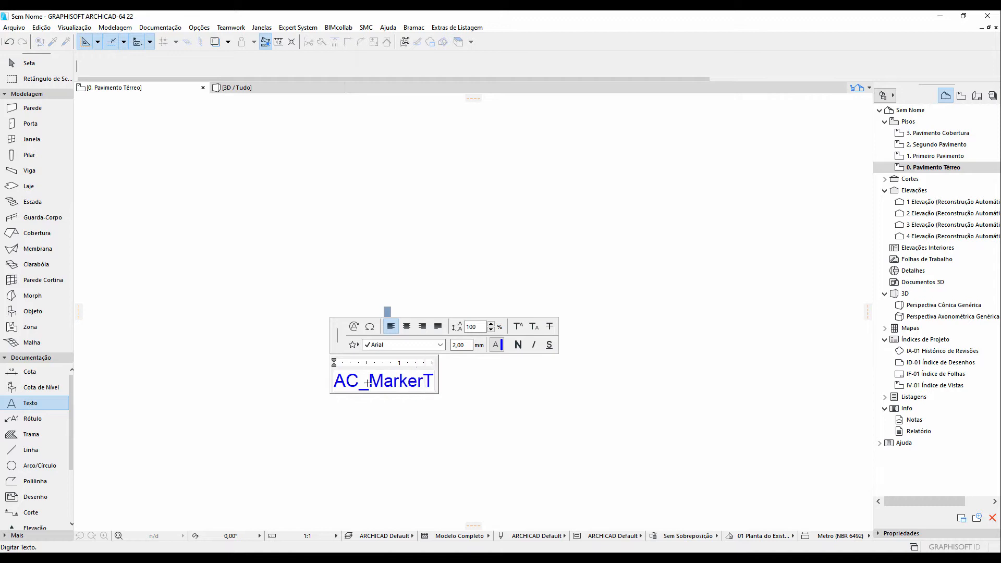
type("ext_1")
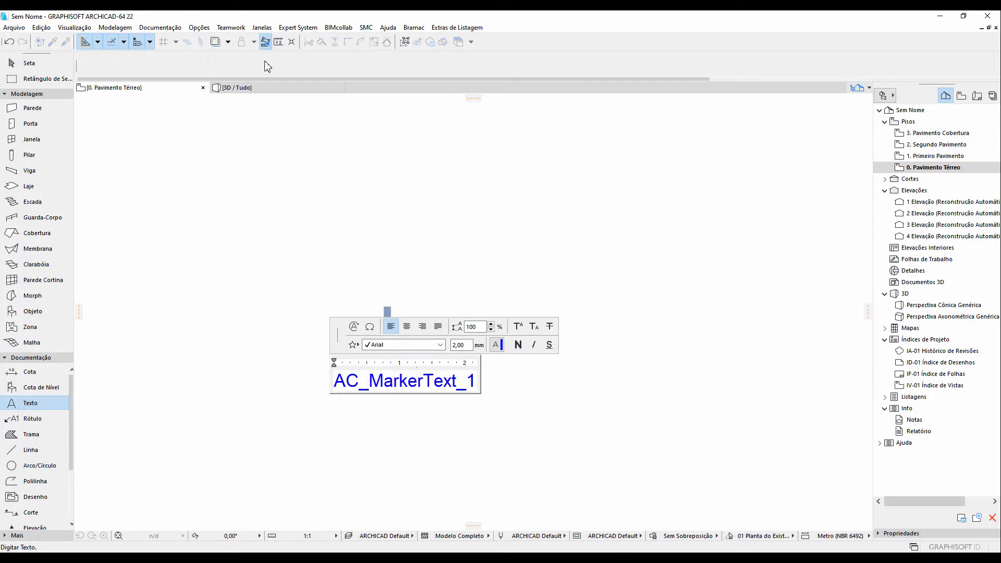
left_click(314, 305)
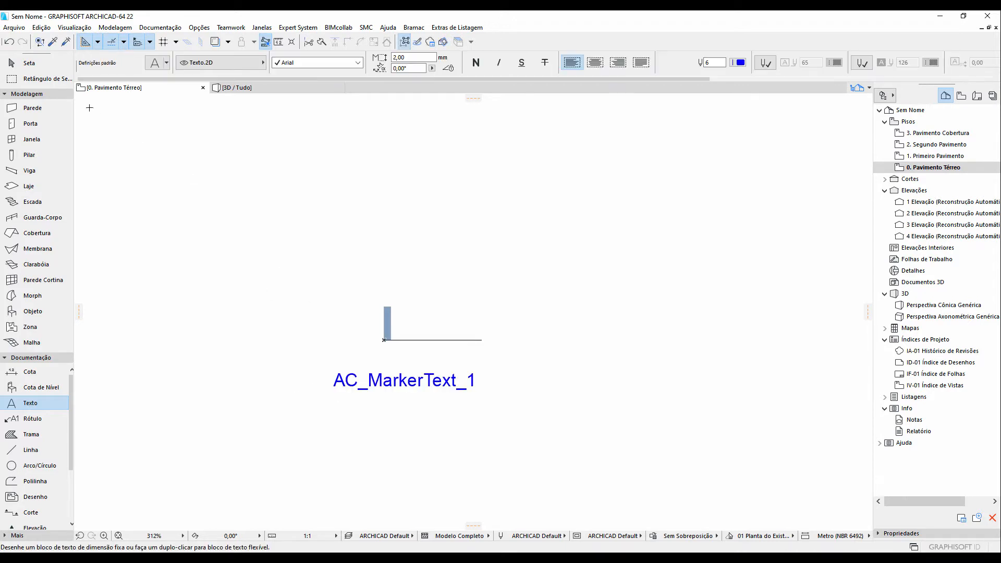
Move the text so its lower right corner sits just left of the fill at the line's end
left_click(29, 62)
left_click(383, 383)
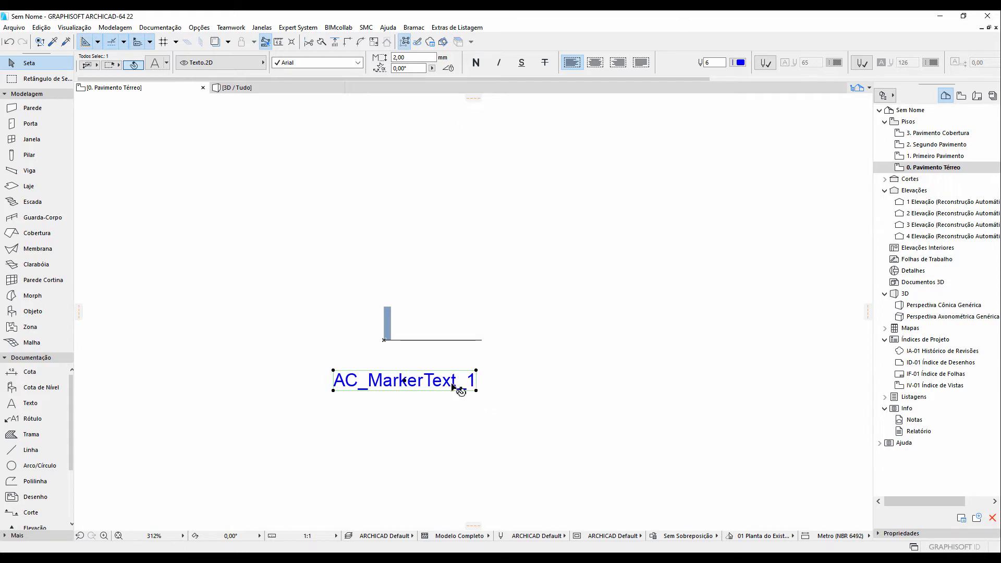
scroll(670, 56, "down", 5)
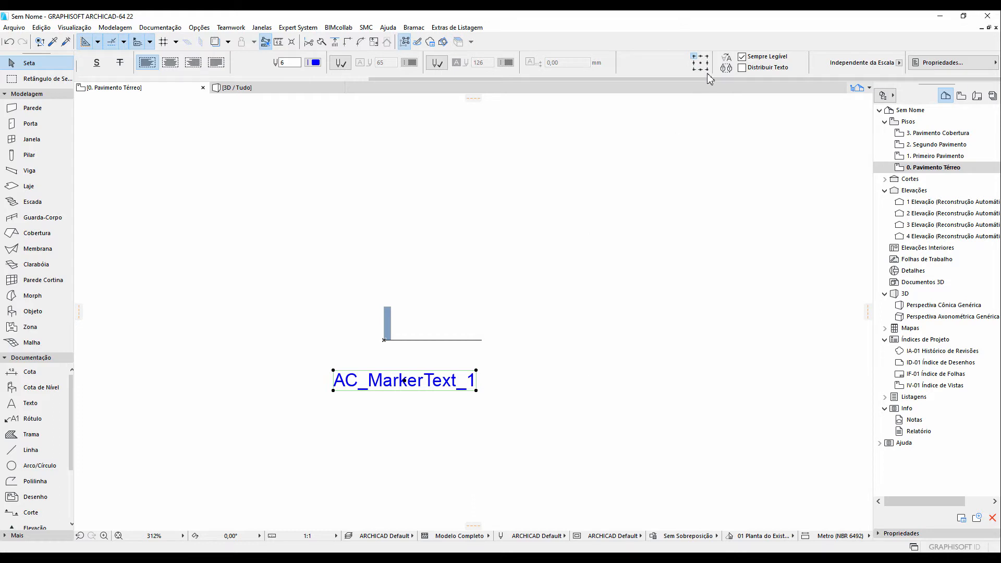
left_click(476, 391)
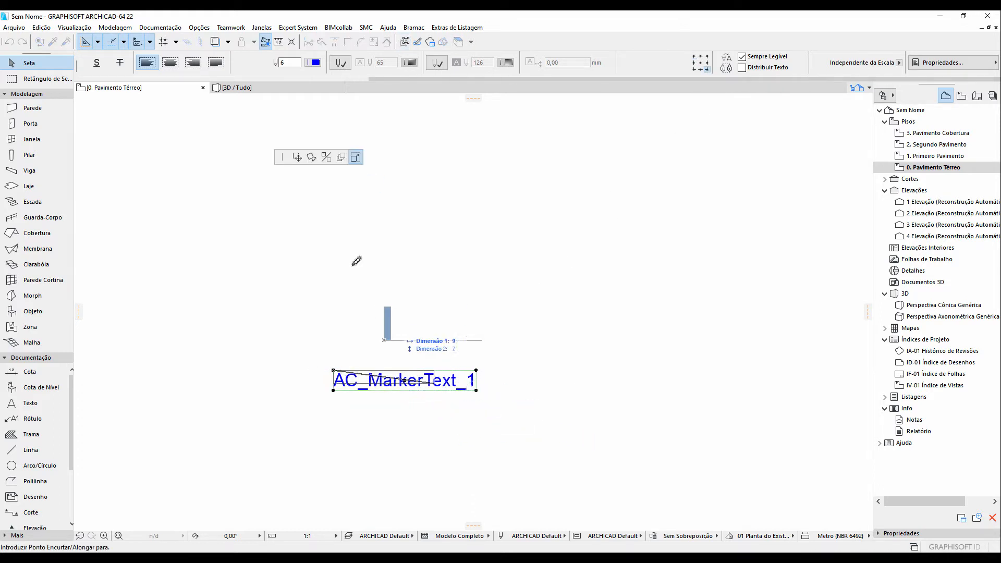
left_click(298, 158)
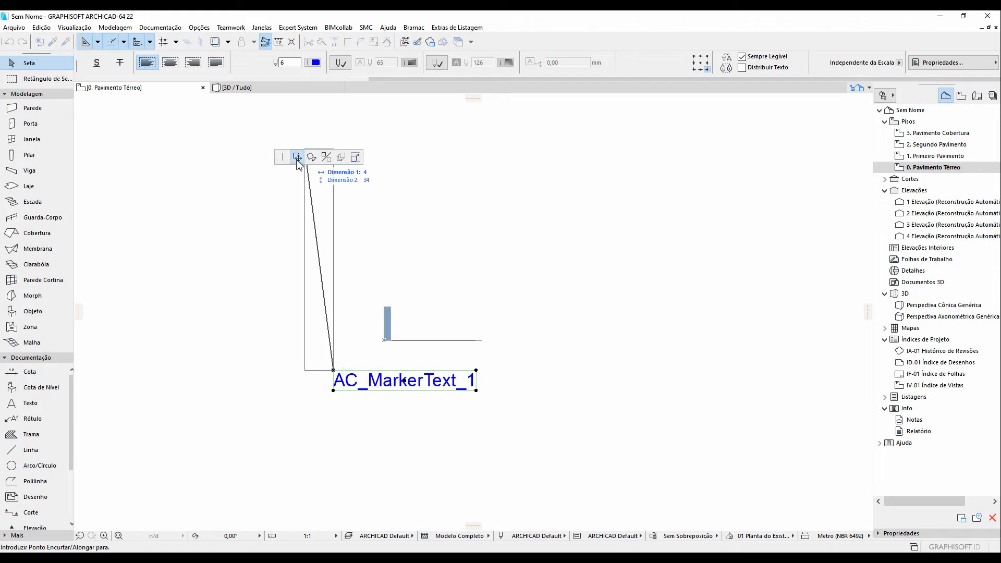
left_click(384, 340)
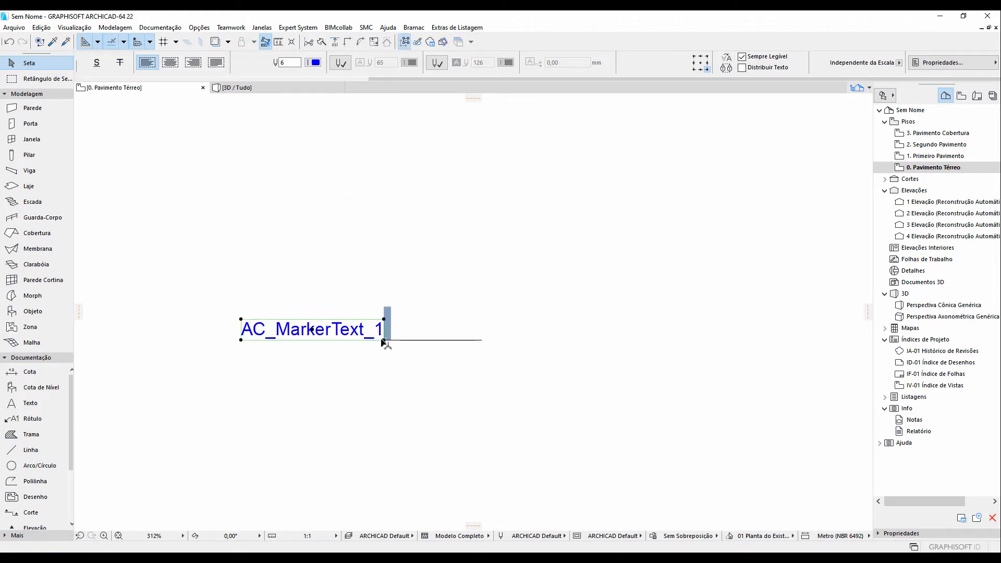
left_click(384, 340)
left_click(377, 339)
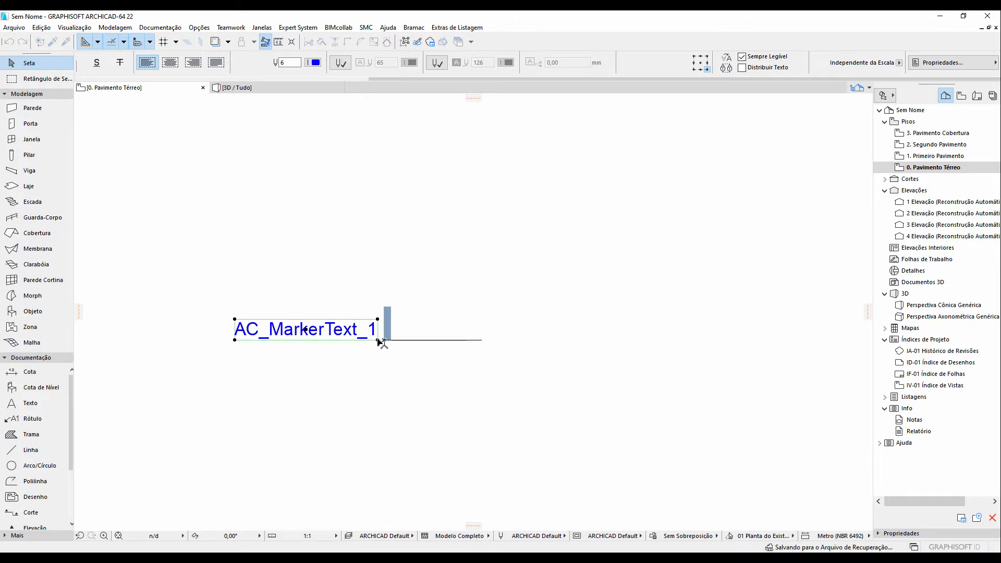
left_click(379, 360)
Select the text, fill and line and save the selection as a library object named Marcador corte
scroll(377, 360, "down", 2)
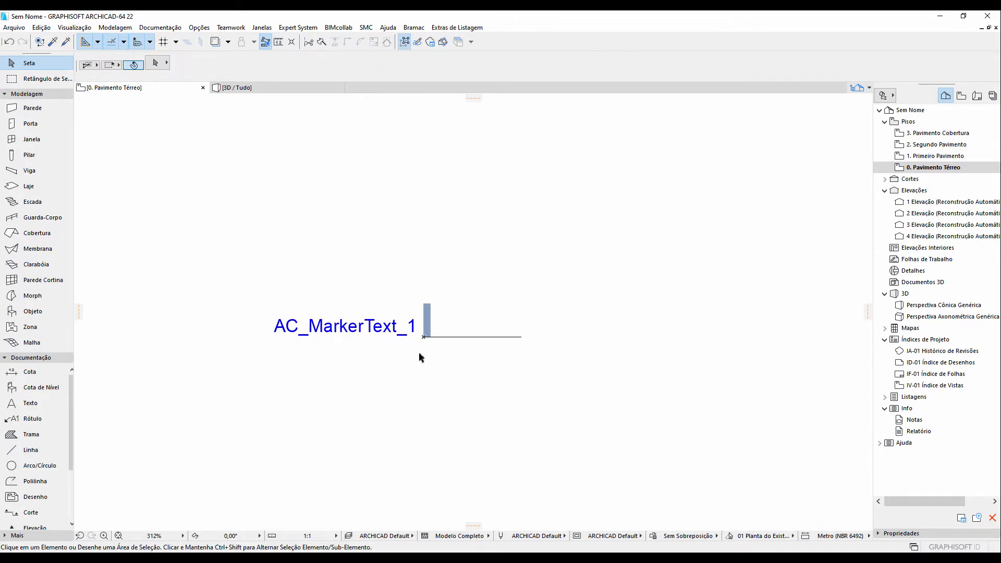
scroll(420, 351, "down", 2)
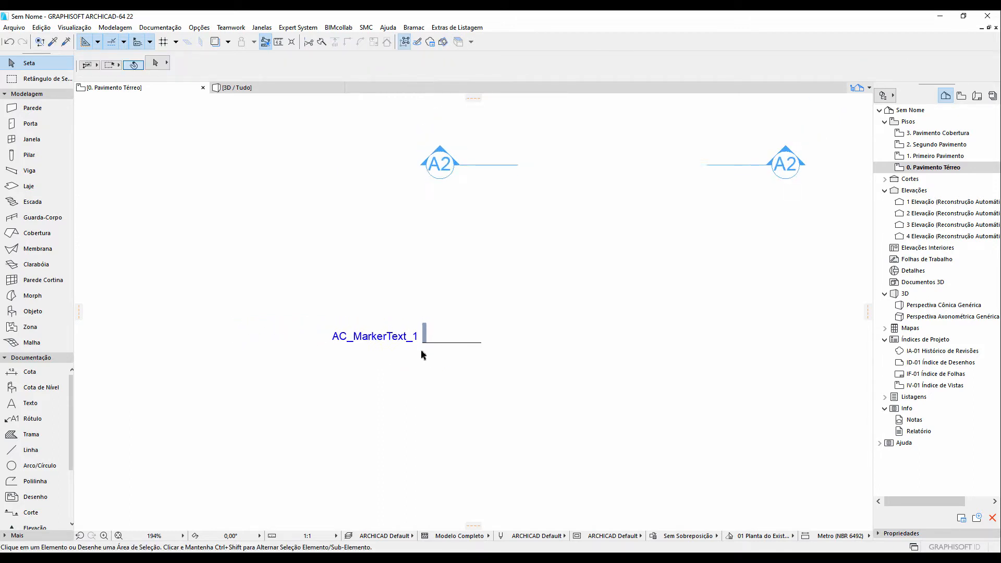
scroll(421, 352, "up", 2)
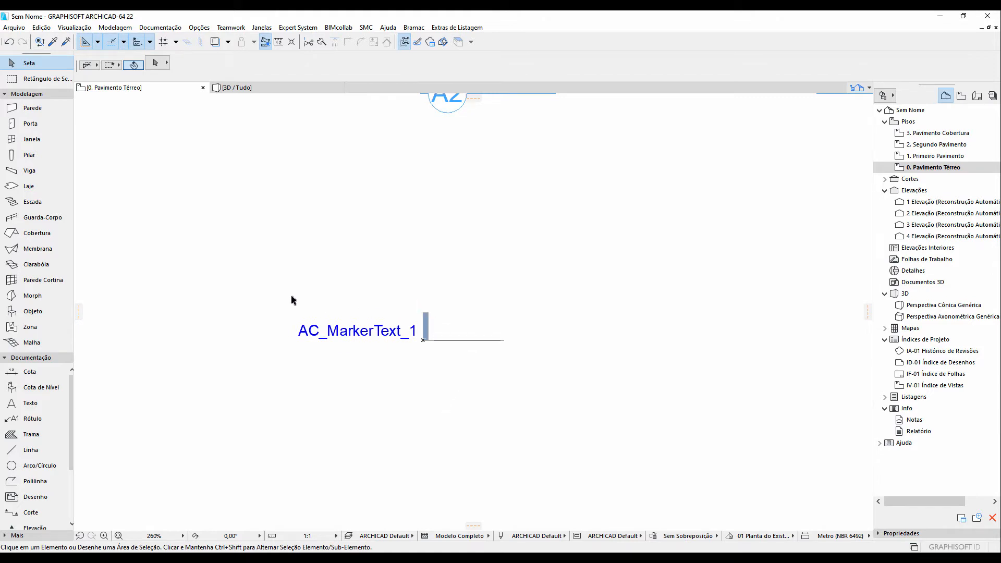
mouse_move(279, 291)
left_mouse_down()
mouse_move(310, 315)
mouse_move(501, 390)
mouse_move(272, 284)
mouse_move(312, 328)
mouse_move(400, 375)
mouse_move(539, 382)
left_mouse_up()
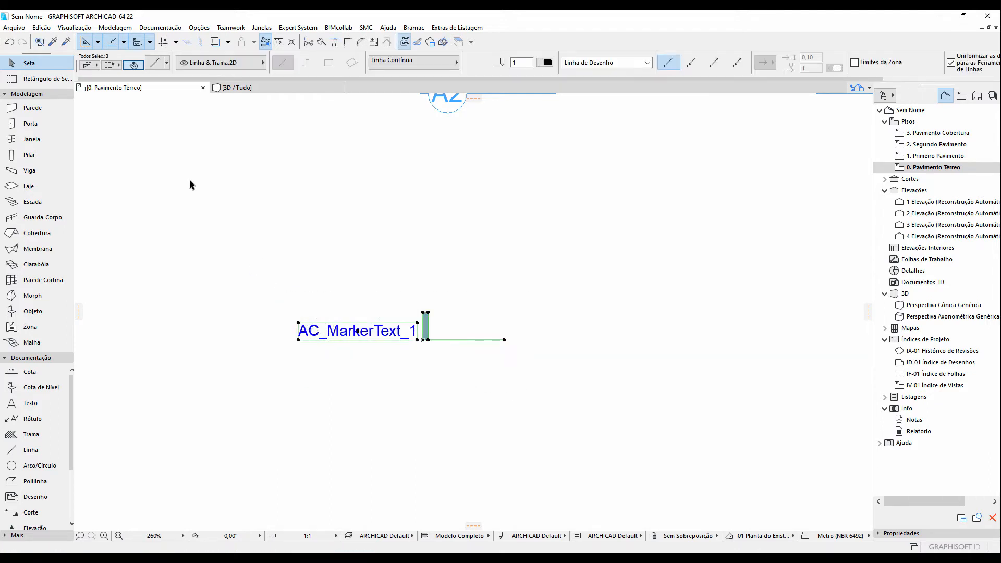
left_click(21, 30)
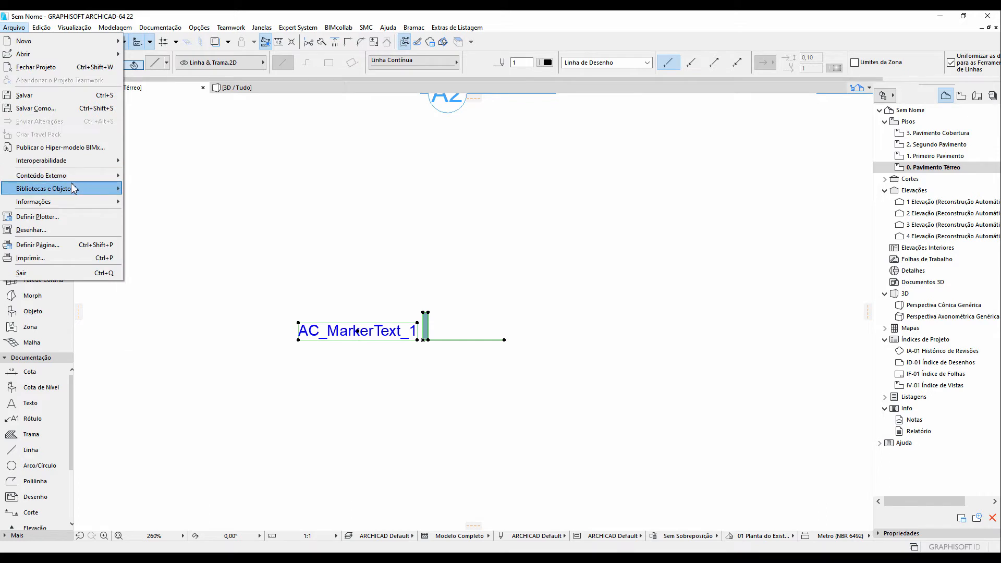
mouse_move(68, 188)
mouse_move(195, 285)
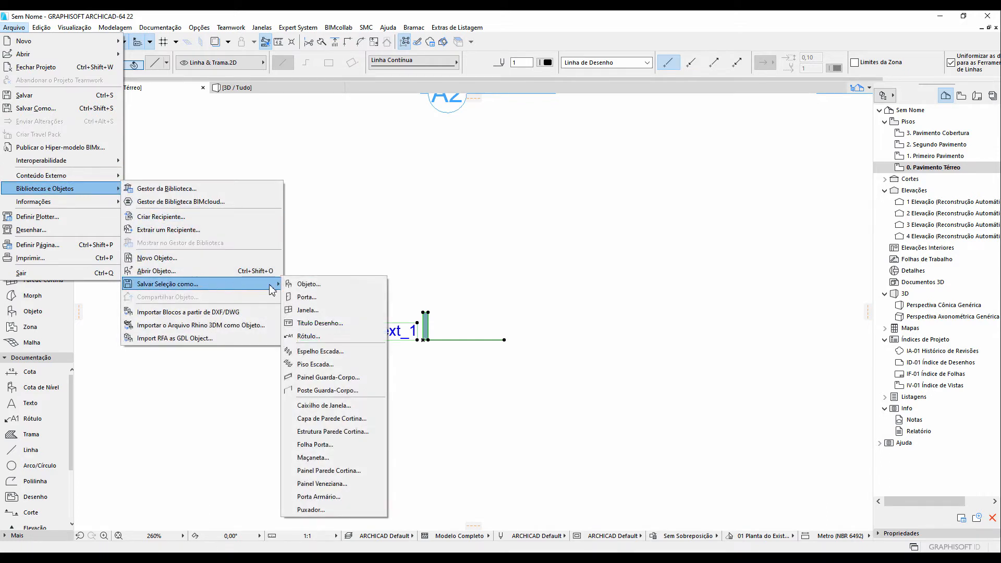
left_click(316, 284)
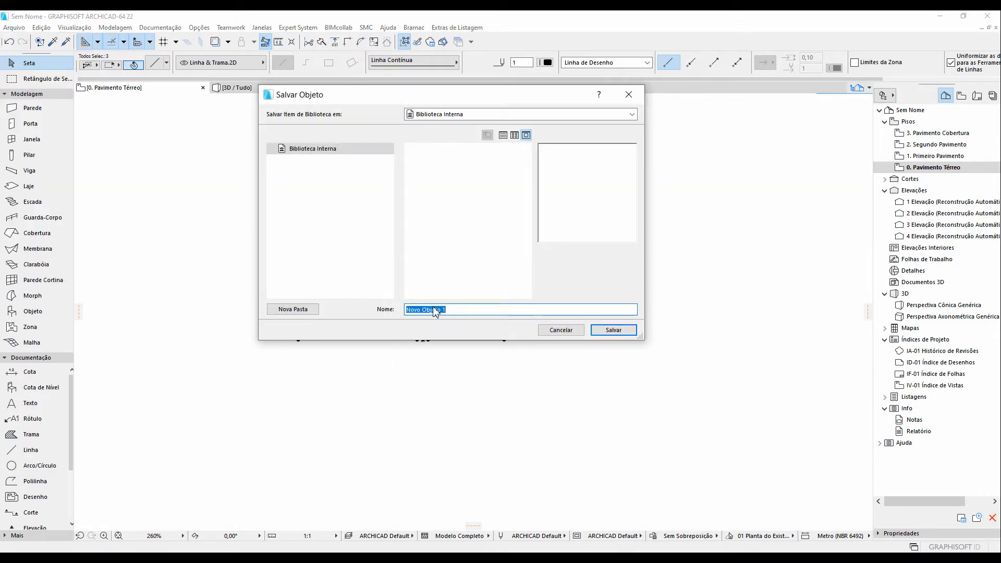
type("Marcador corte")
left_click(614, 331)
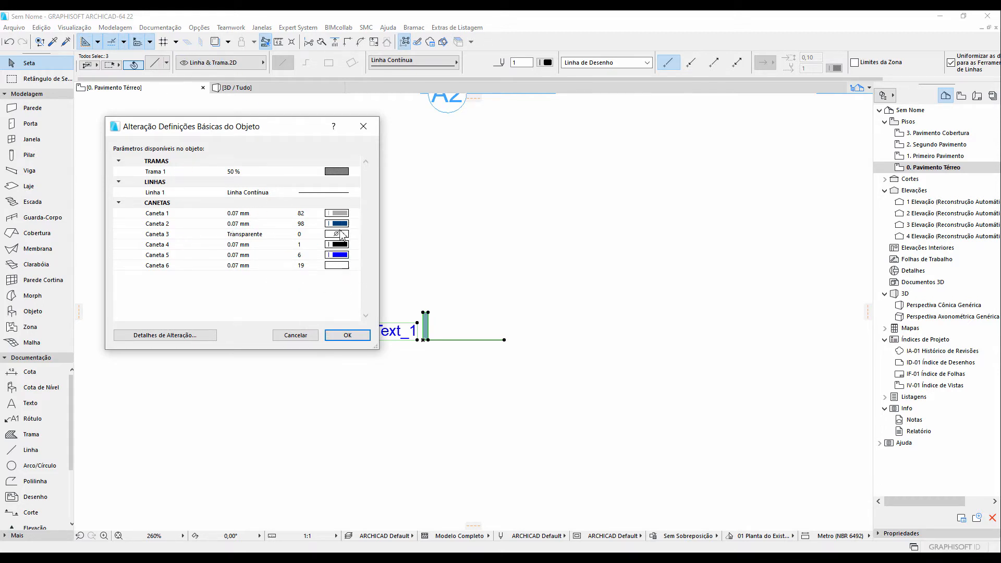
left_click(347, 335)
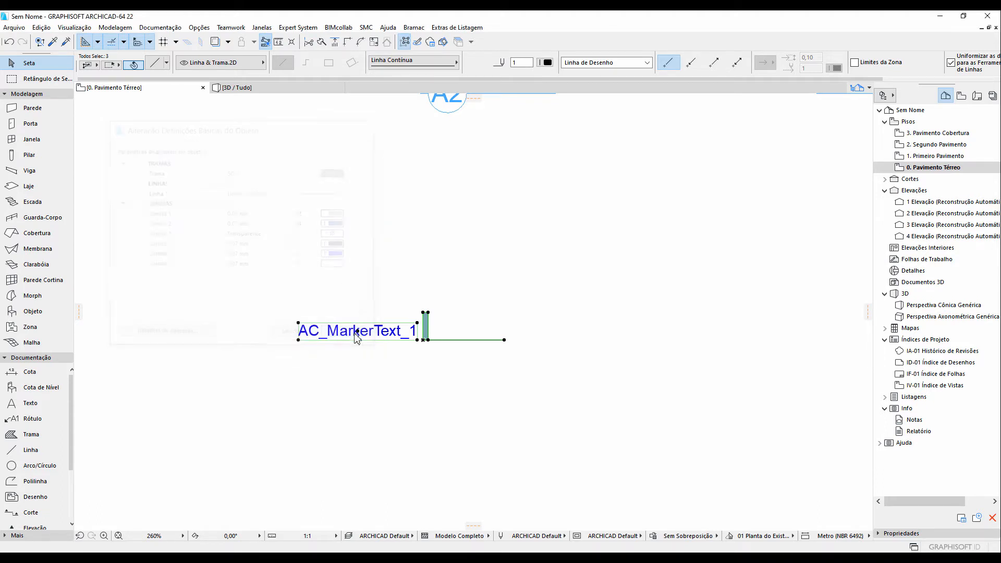
Place the Marcador corte object above the original elements with the Object tool
left_click(376, 280)
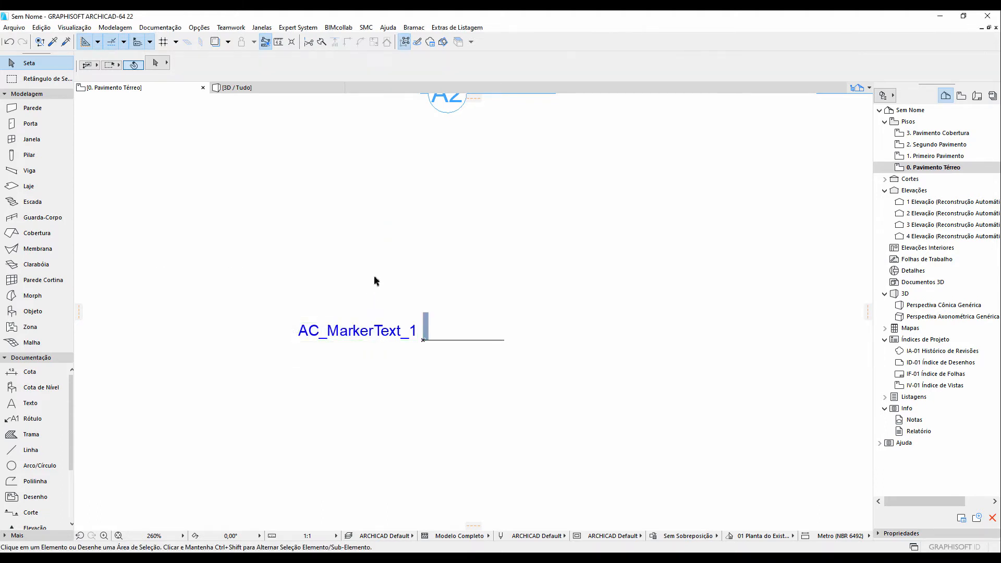
left_click(39, 311)
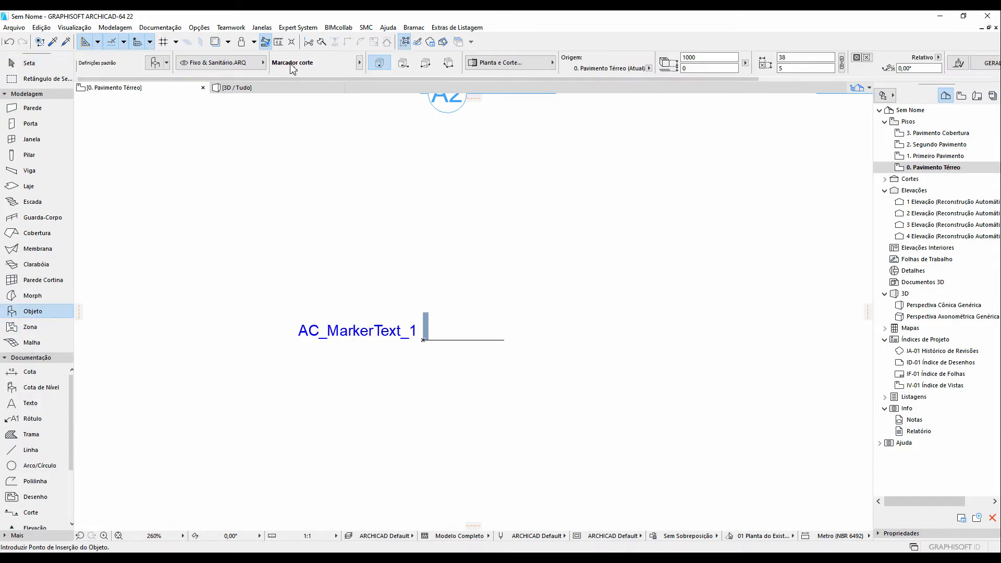
left_click(421, 224)
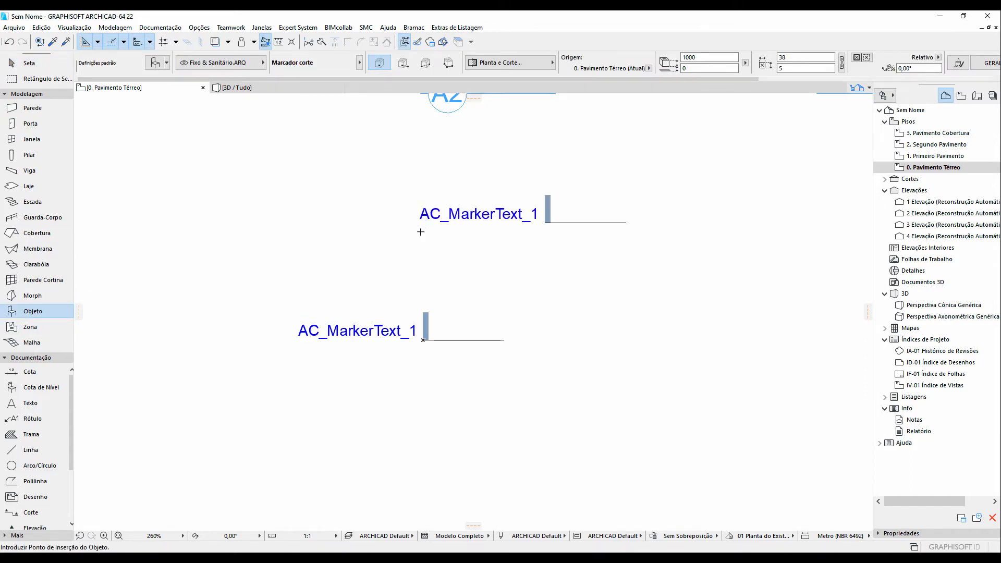
left_click(23, 65)
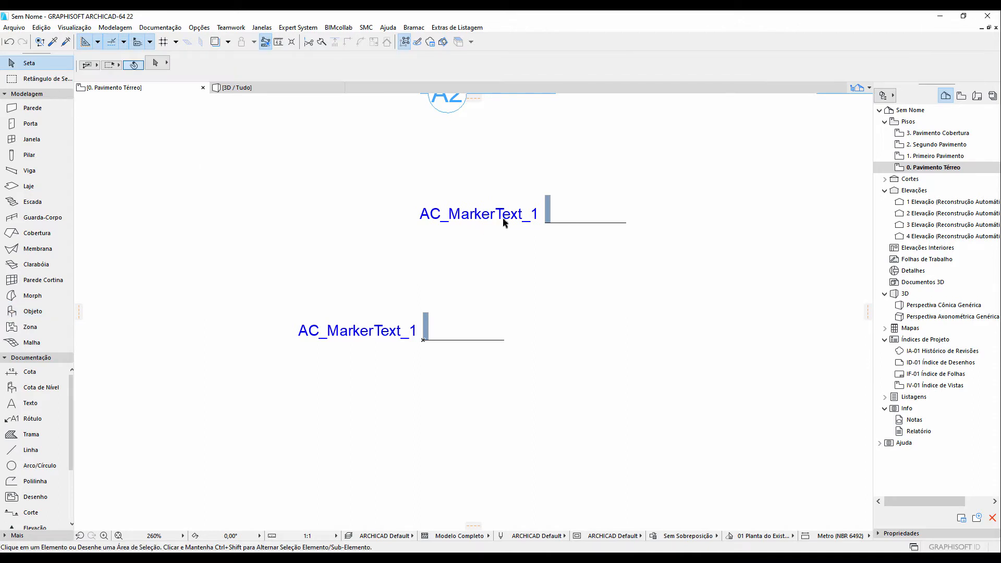
Inspect the section marker's settings and its marker type options, closing the dialog without changes
middle_click_drag(498, 215, 483, 289)
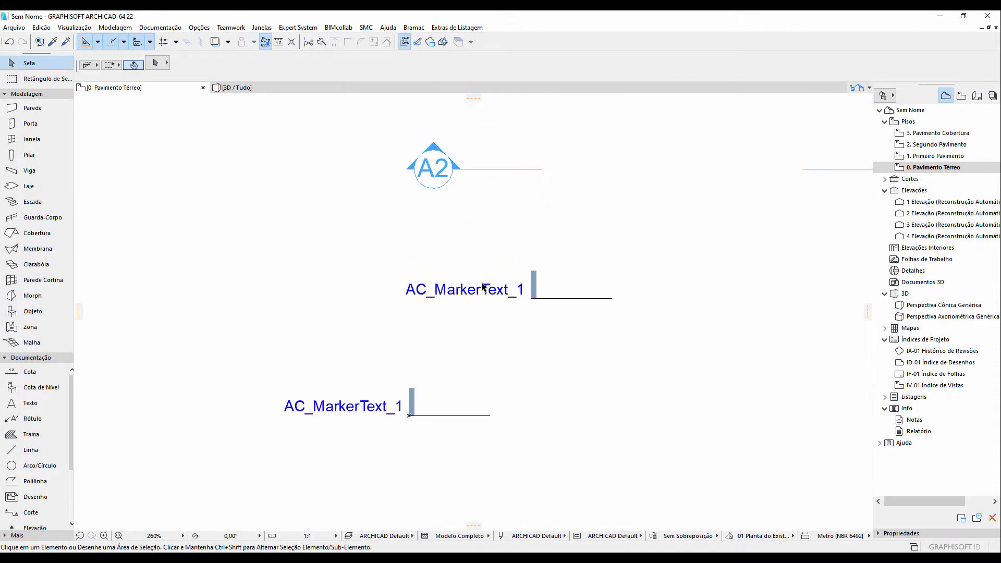
left_click(425, 171)
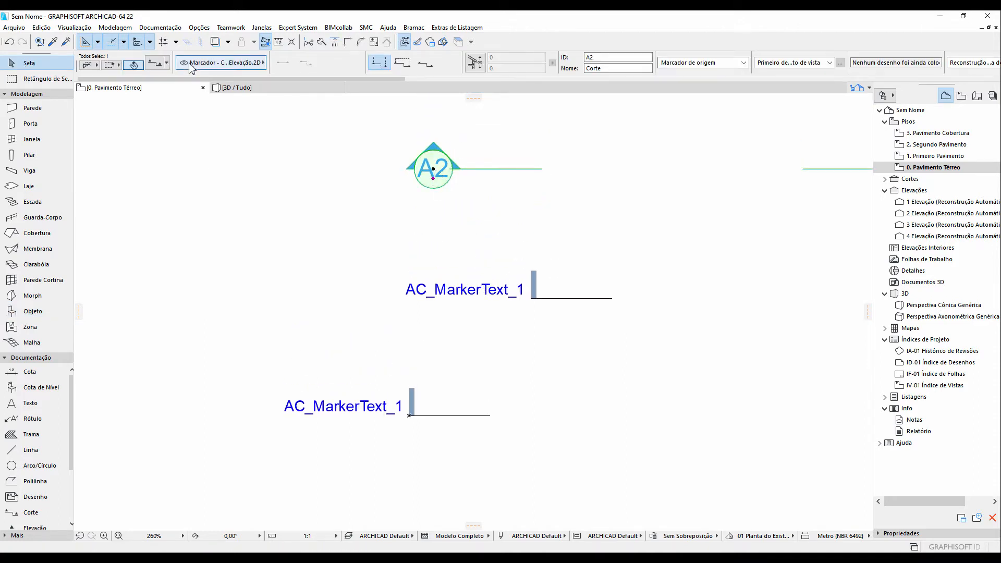
left_click(155, 65)
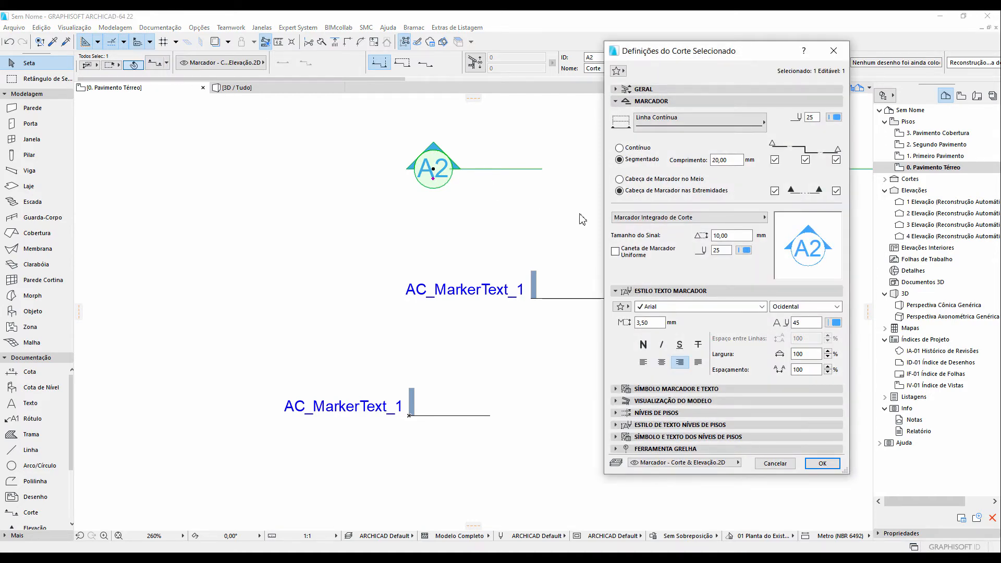
left_click(762, 219)
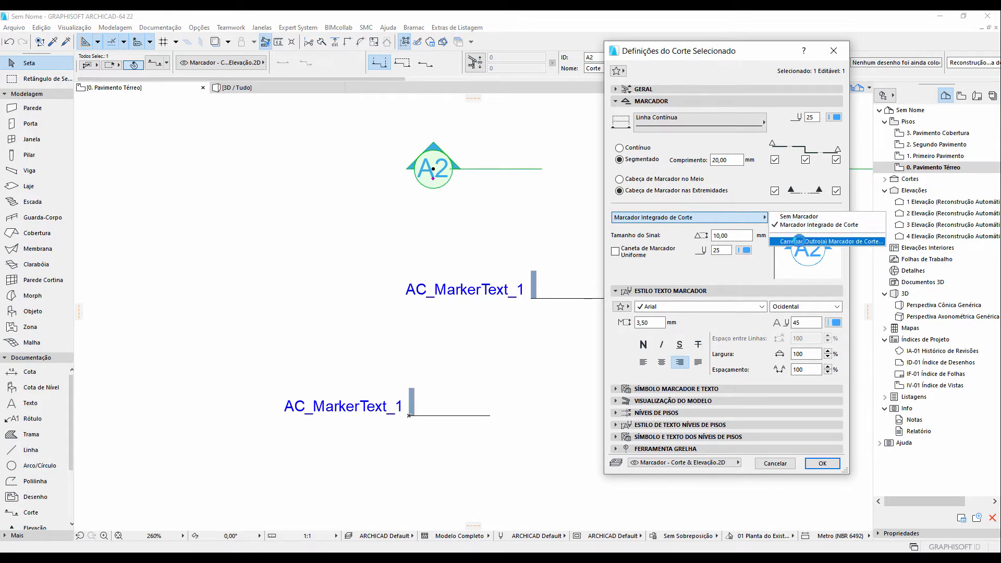
left_click(766, 272)
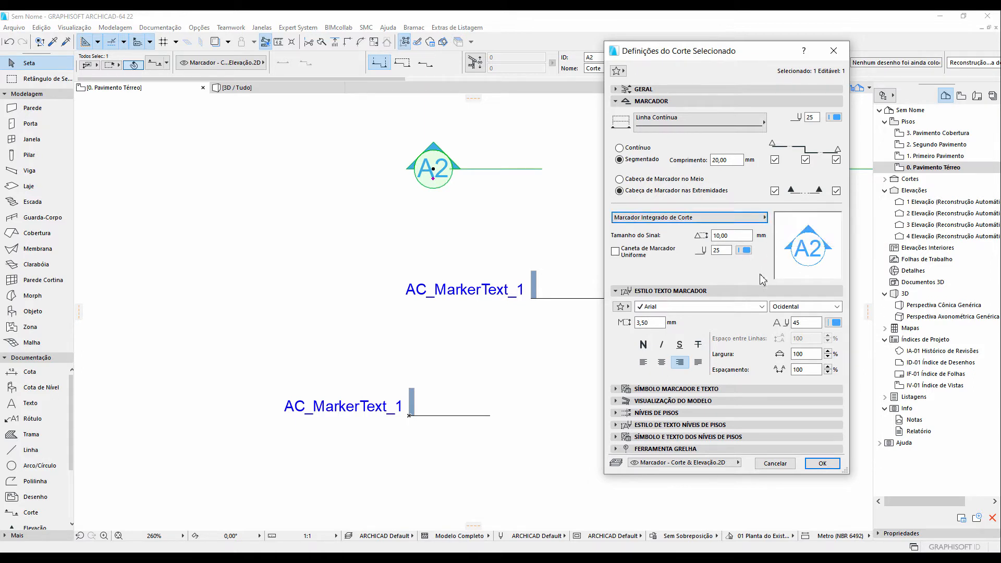
left_click(782, 466)
Select the placed Marcador corte object and open it for editing in the library object editor
left_click(463, 286)
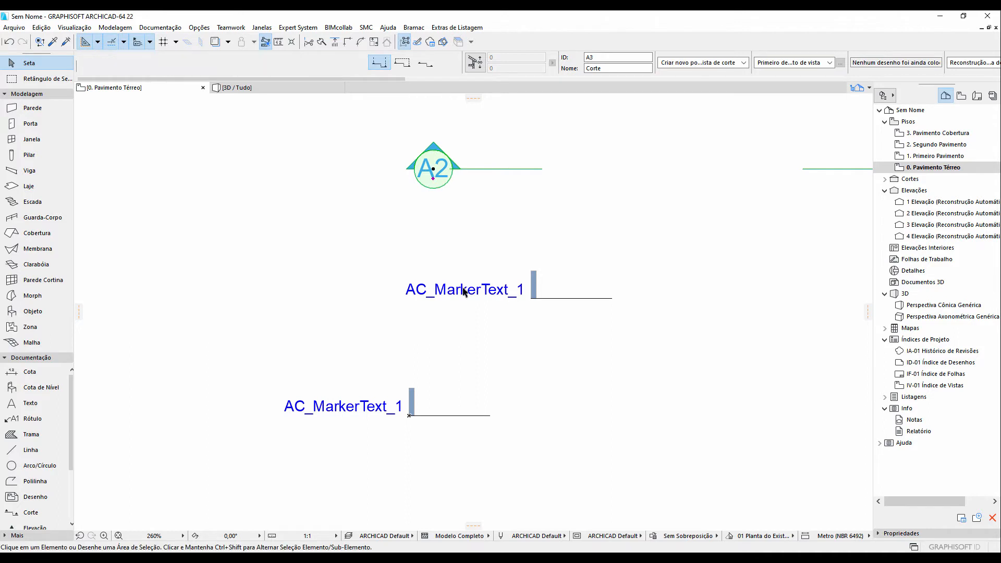
left_click_drag(447, 274, 421, 289)
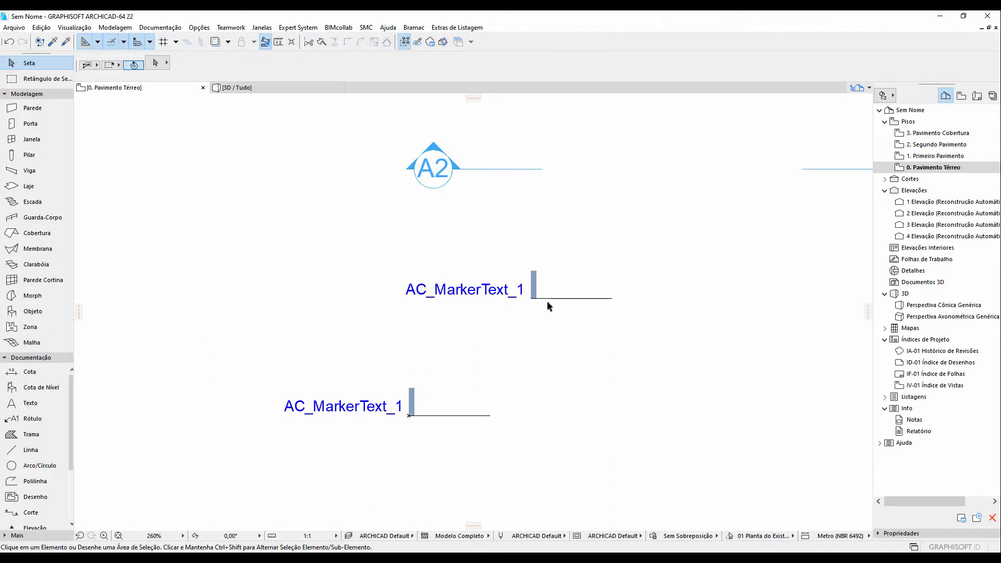
left_click_drag(548, 302, 486, 263)
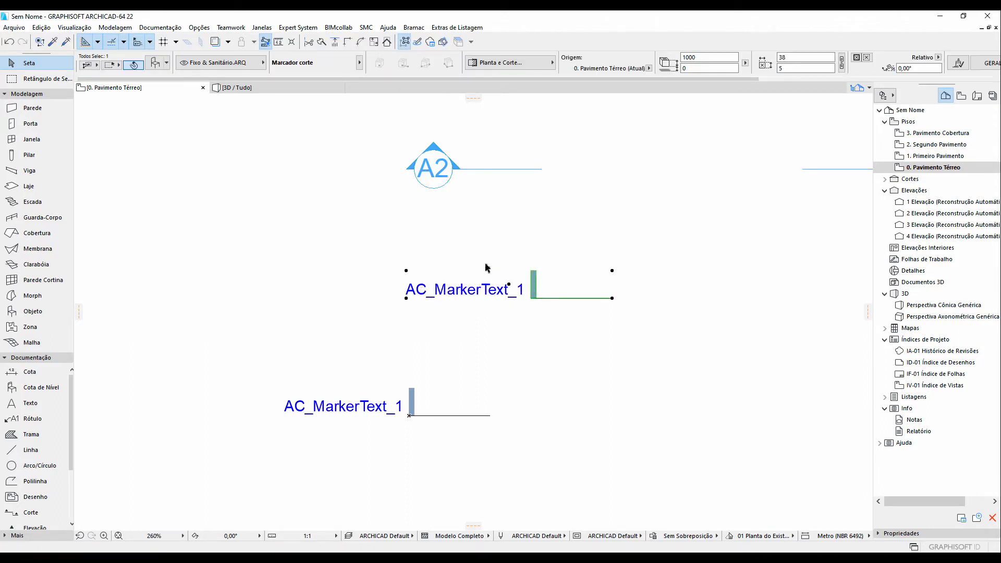
left_click(14, 28)
mouse_move(65, 191)
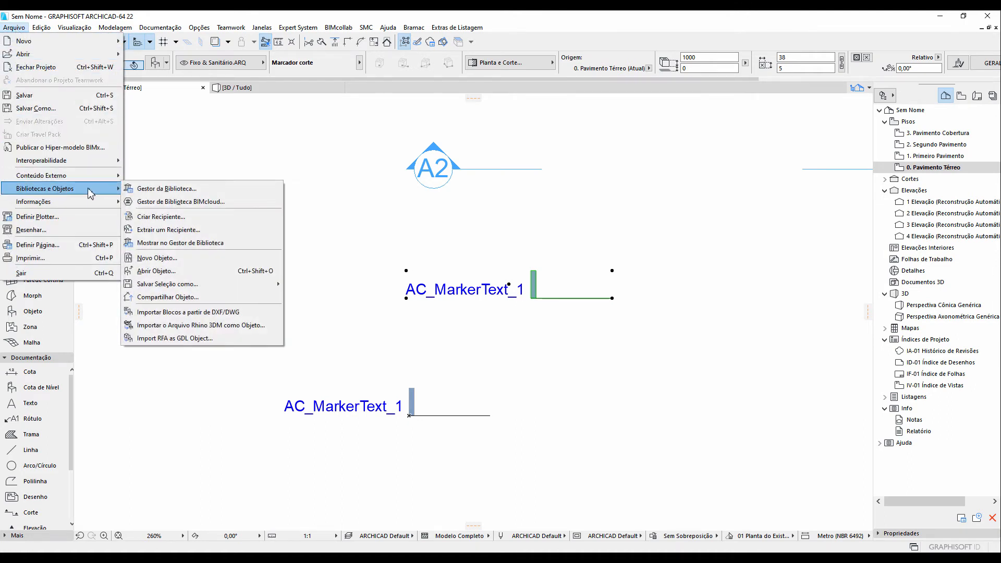
left_click(171, 271)
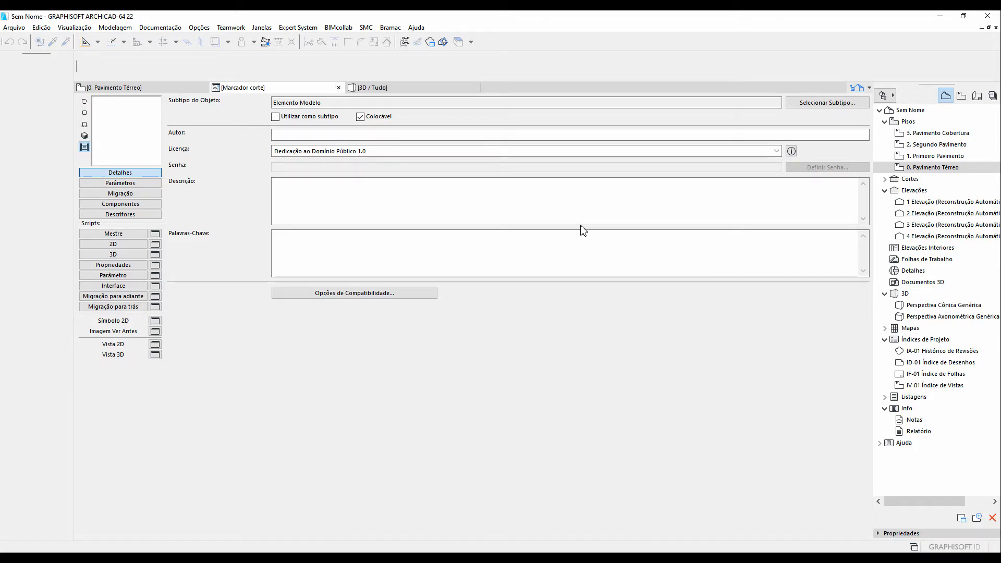
Set the object's subtype to Marcador de Corte under Documentação de Elementos > Símbolo Desenho > Marcador > Marcador de Corte-Elevação
left_click(821, 104)
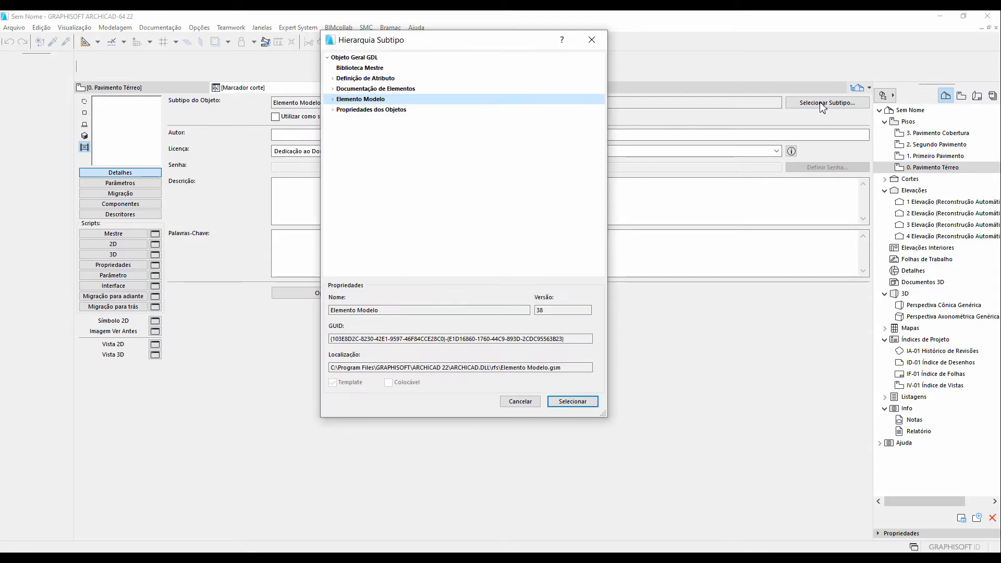
left_click(354, 90)
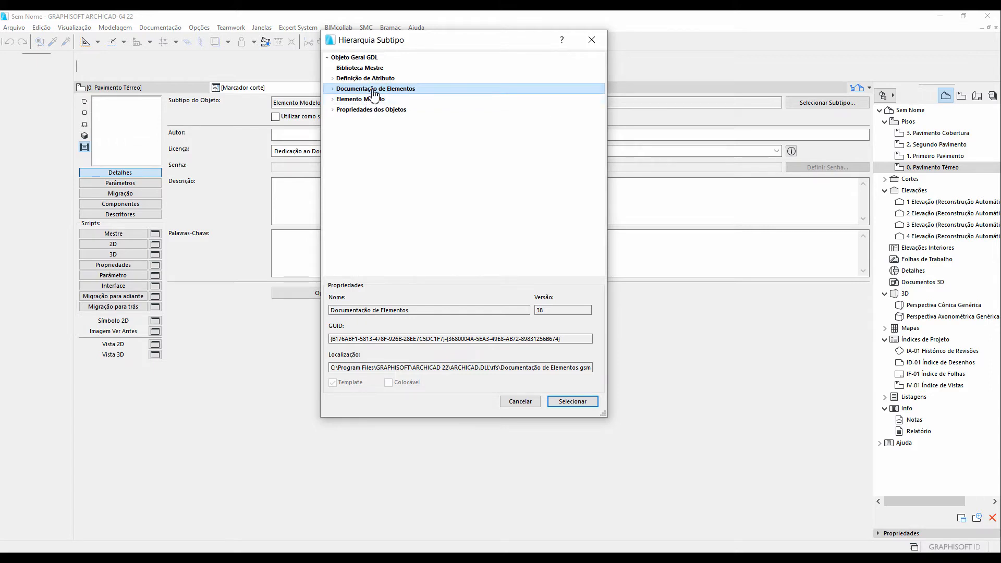
left_click(333, 89)
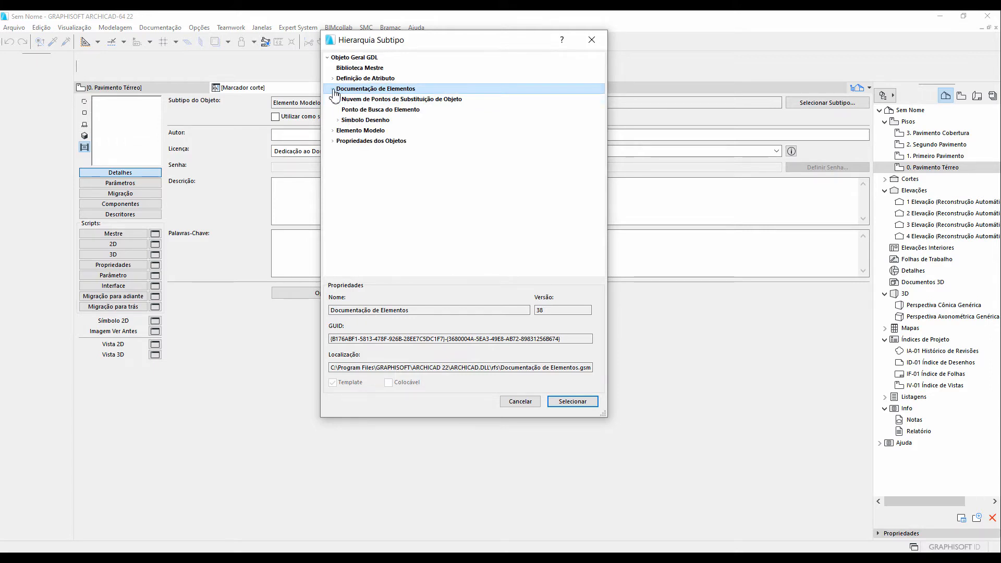
left_click(338, 120)
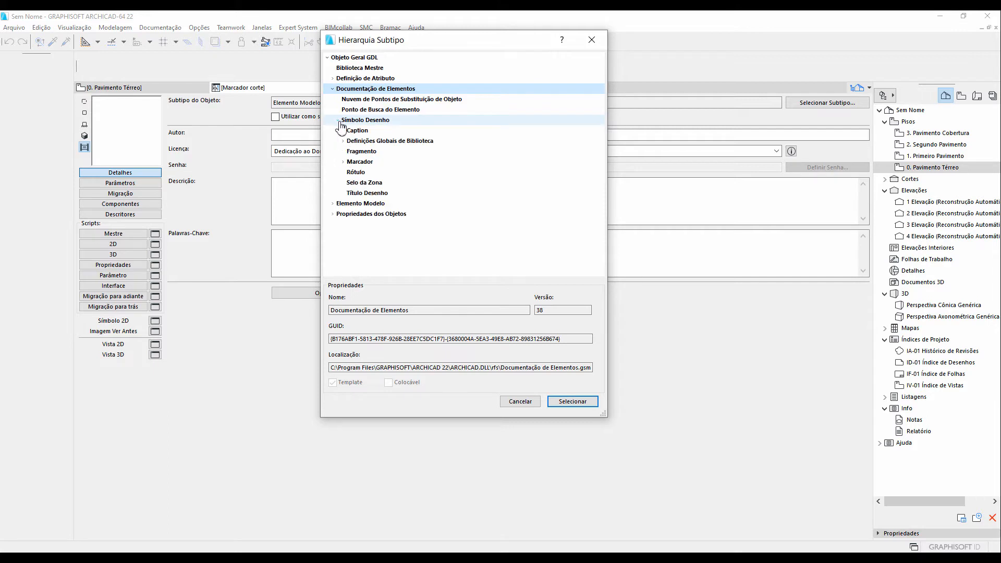
left_click(344, 162)
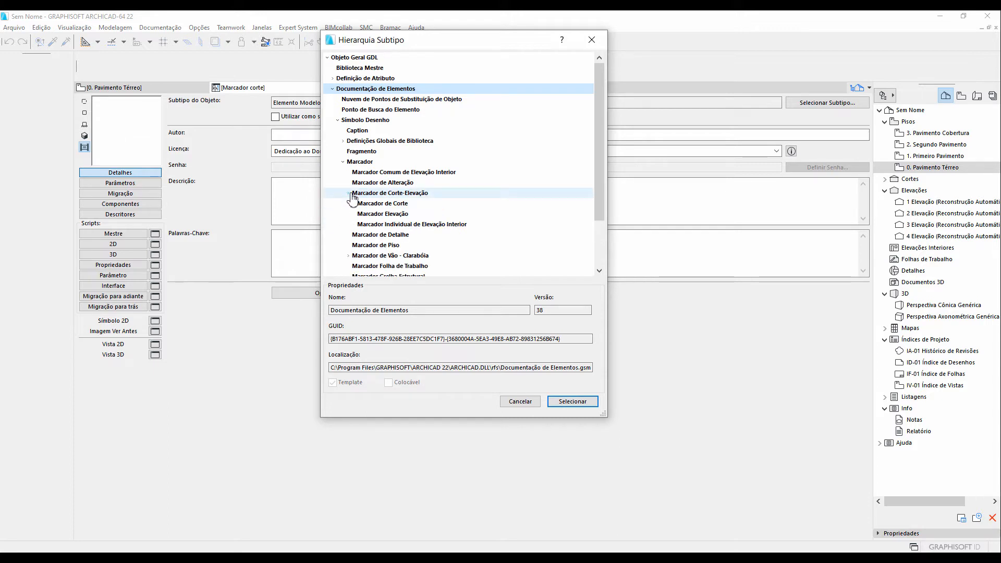
left_click(349, 193)
left_click(383, 204)
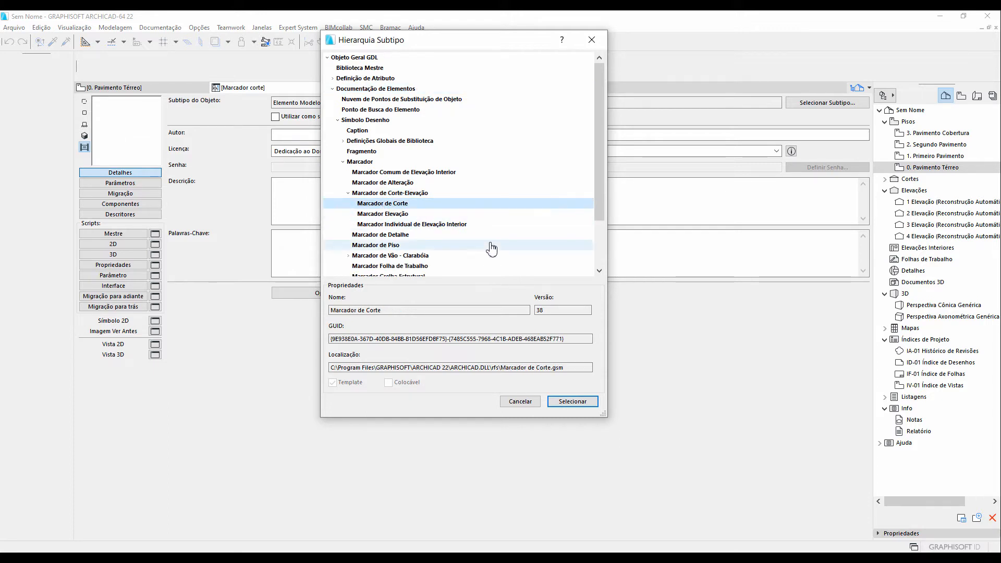
left_click(573, 402)
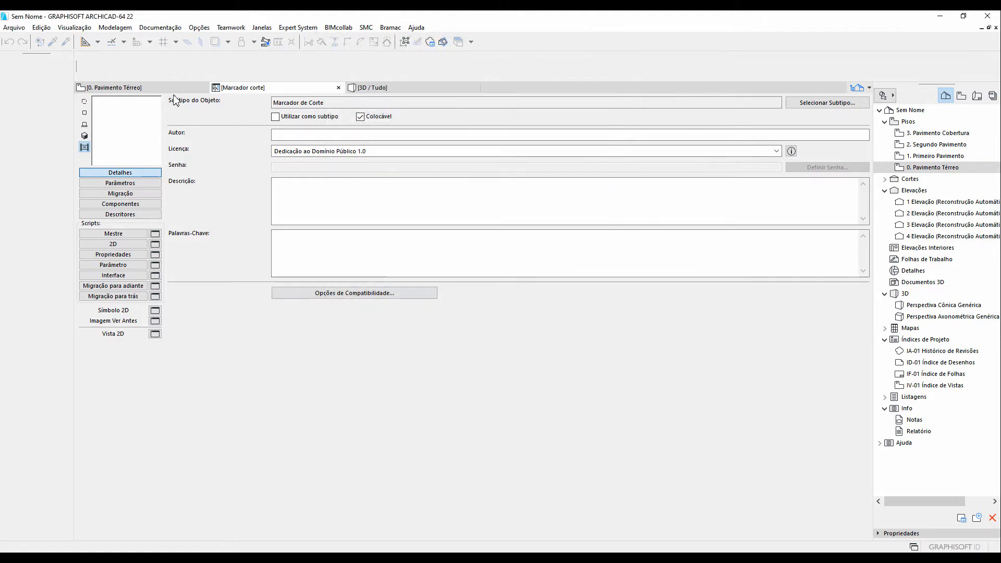
Save the Marcador corte object and return to the 0. Pavimento Térreo floor plan
left_click(20, 28)
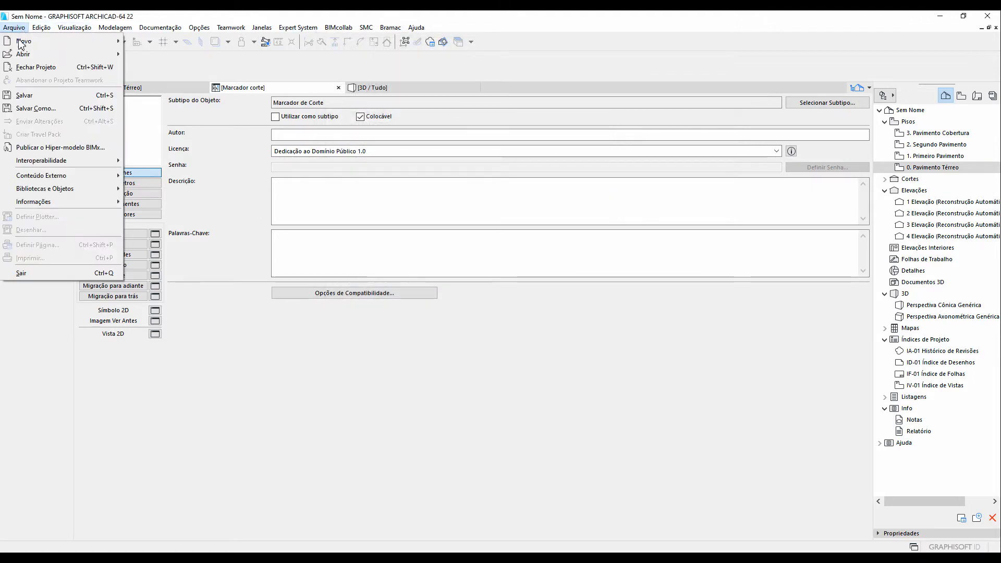
left_click(24, 95)
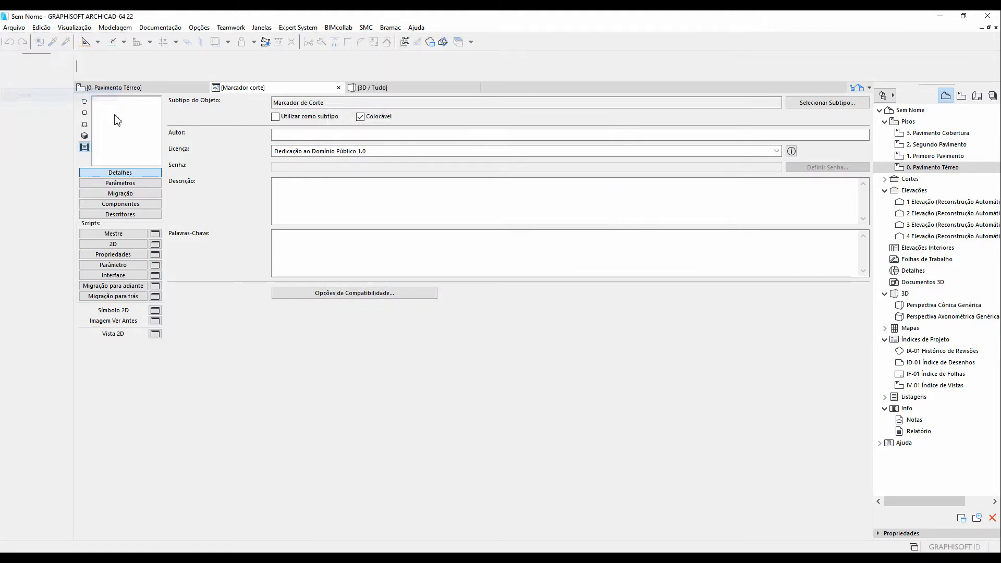
left_click(183, 89)
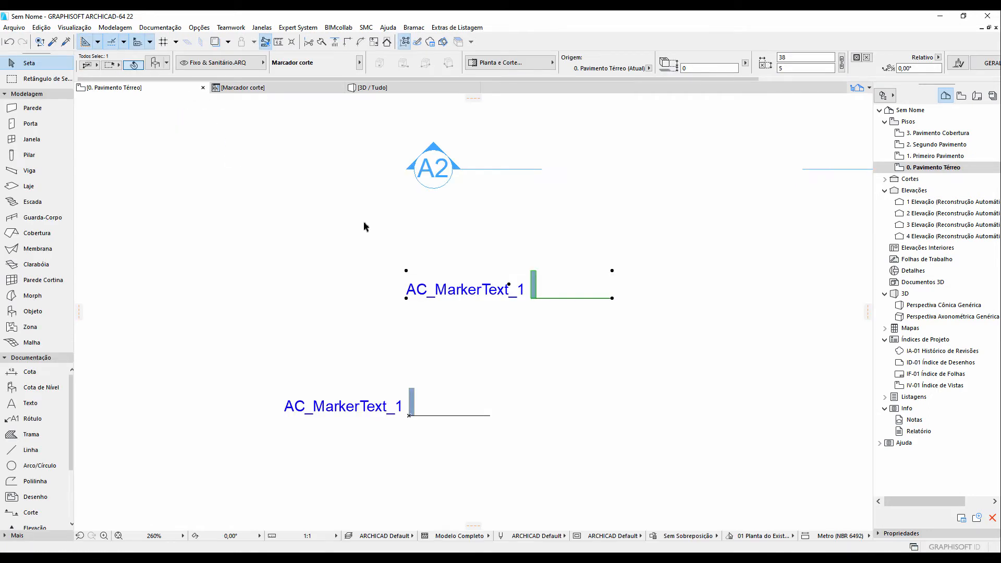
Assign the custom Marcador corte object as the marker of the A2 section
left_click(437, 171)
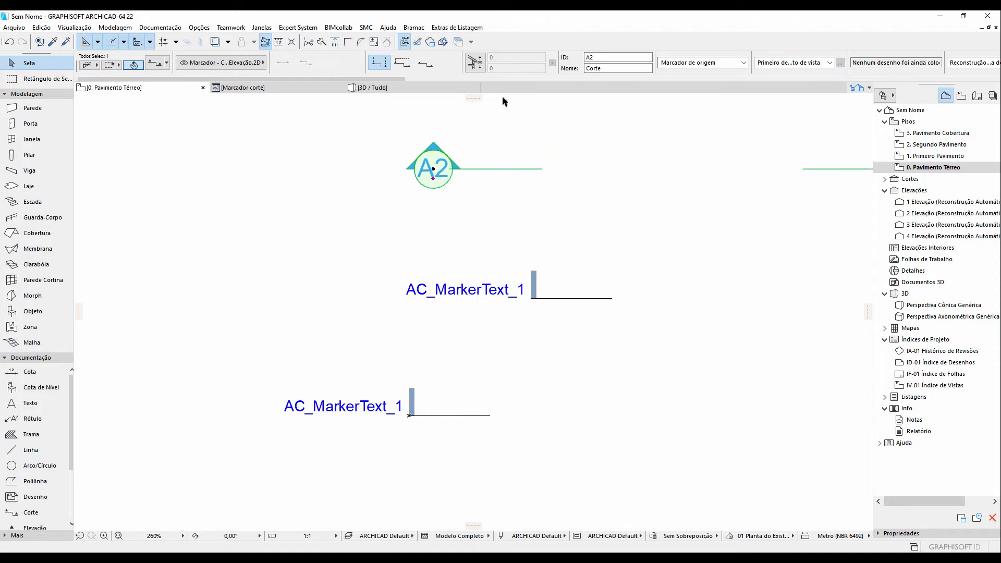
scroll(523, 76, "down", 2)
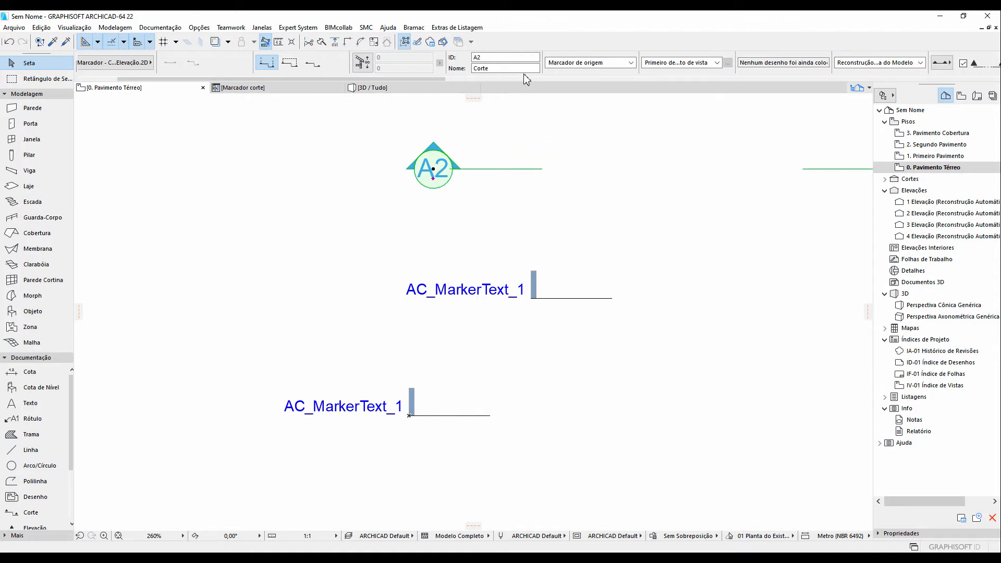
scroll(526, 78, "down", 6)
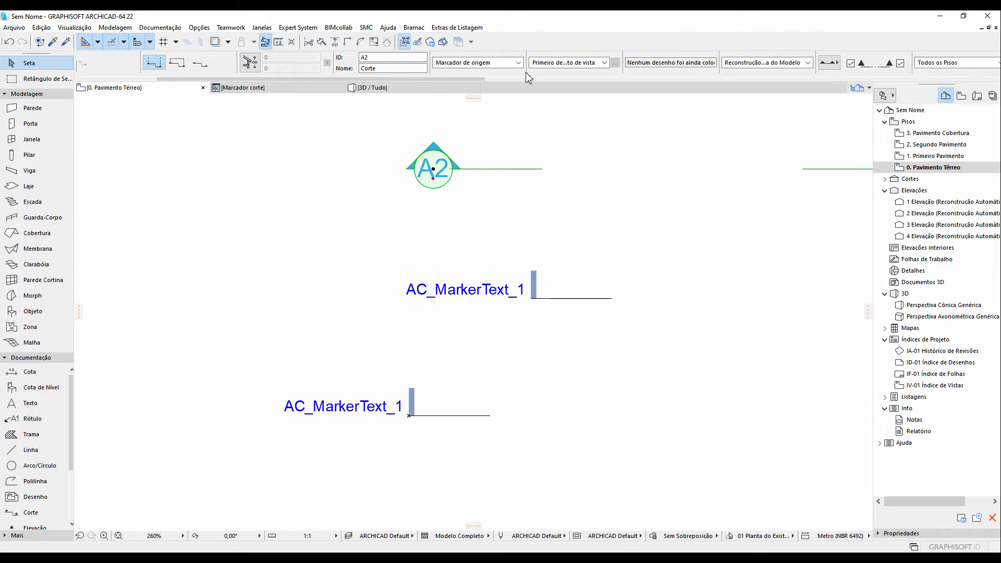
scroll(528, 79, "down", 4)
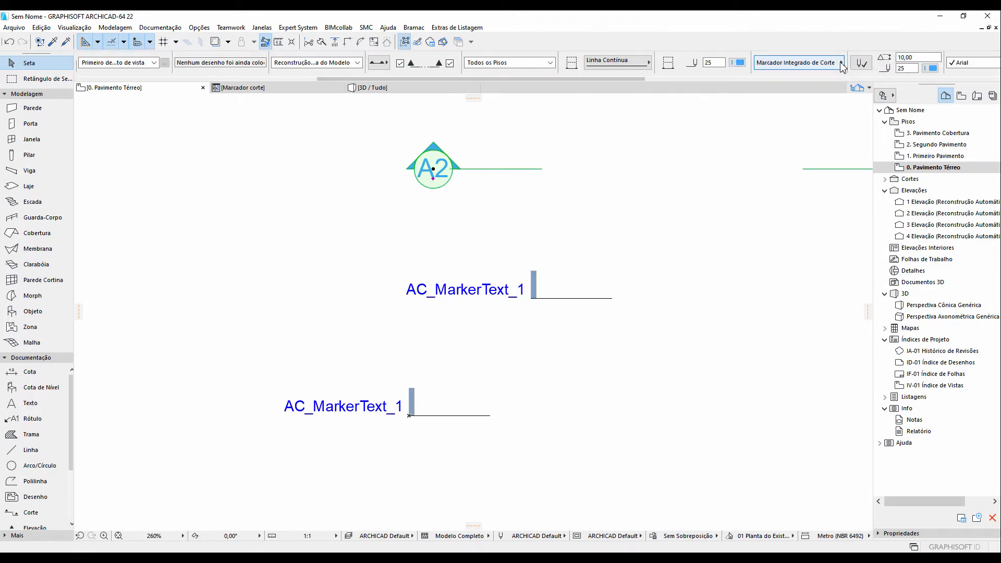
left_click(841, 63)
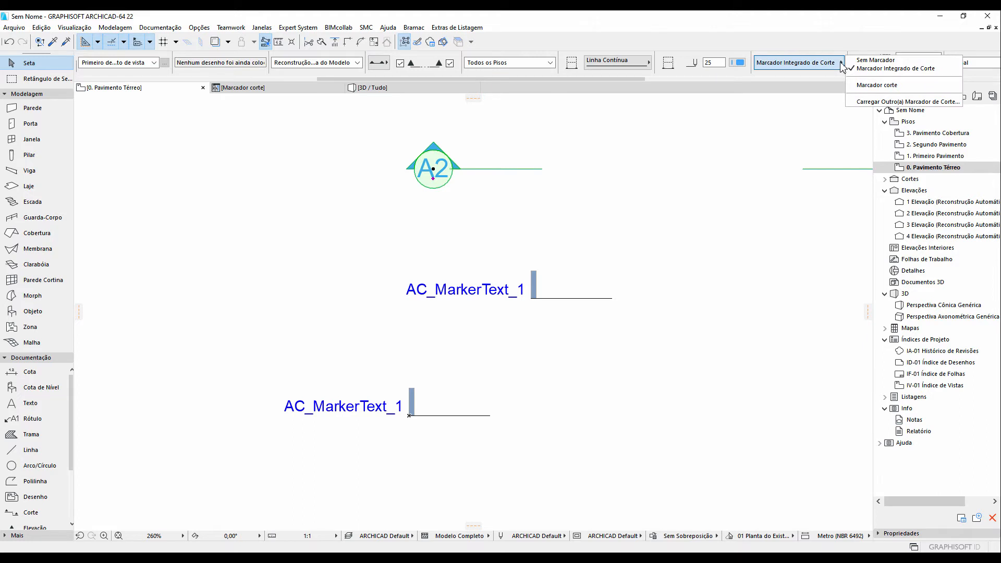
left_click(853, 86)
Switch the section's marker back to Marcador Integrado de Corte
scroll(442, 172, "up", 15)
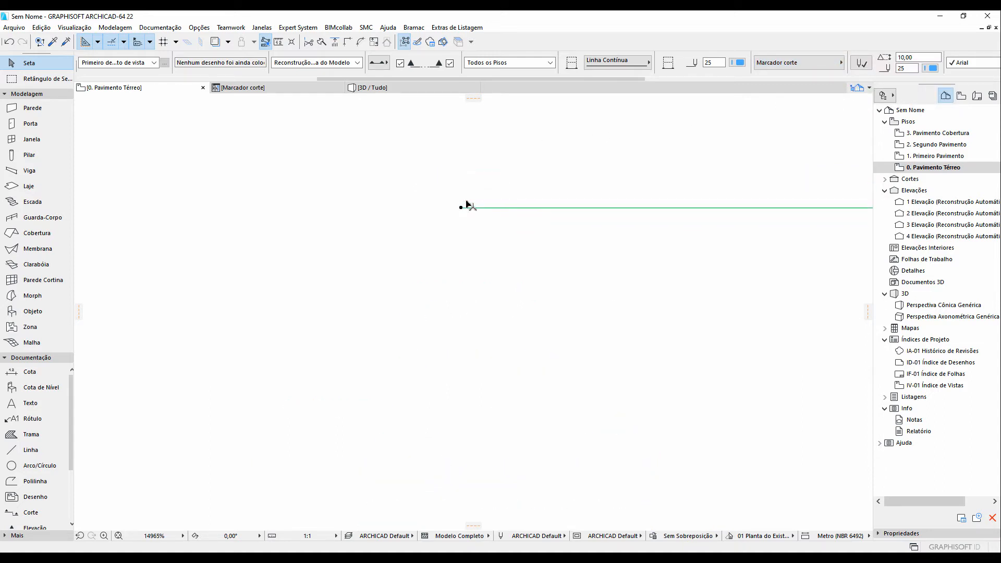
scroll(466, 204, "down", 20)
scroll(475, 196, "down", 5)
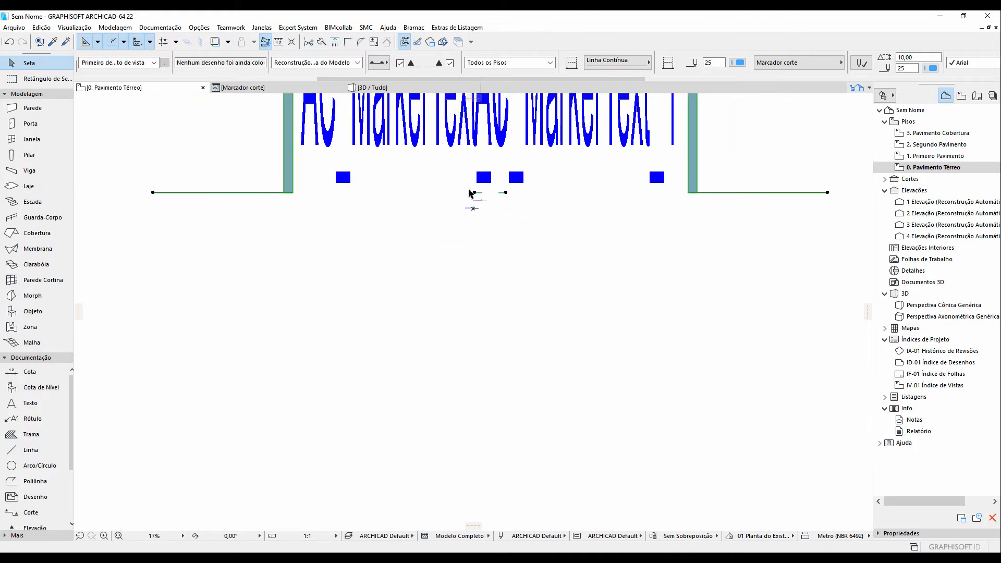
scroll(474, 191, "up", 3)
scroll(468, 194, "up", 3)
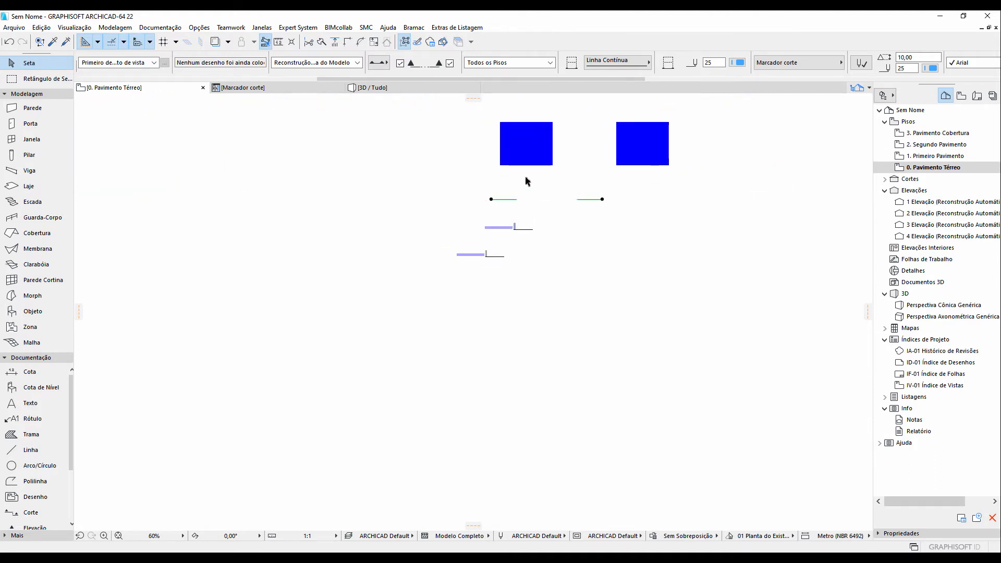
left_click(798, 64)
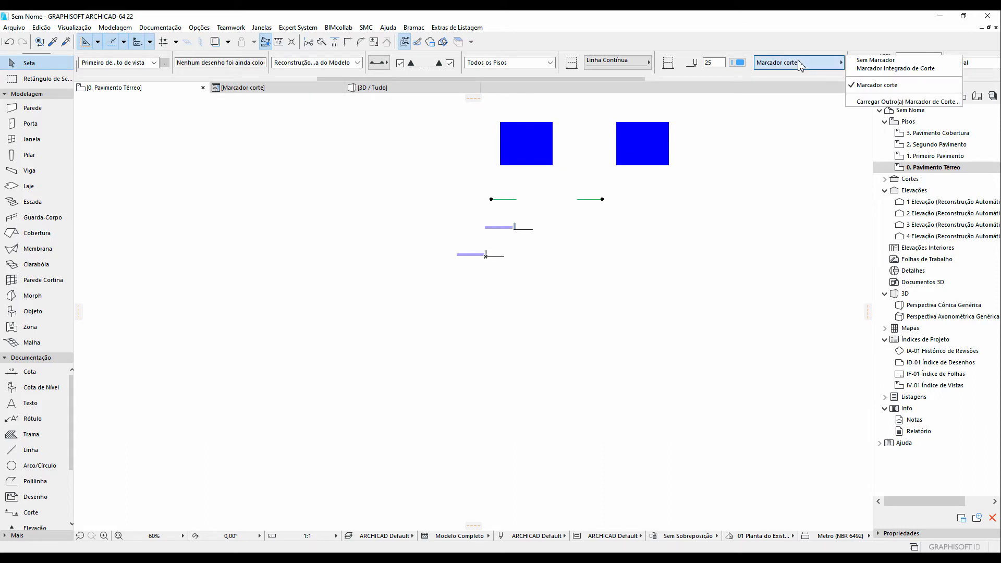
left_click(860, 70)
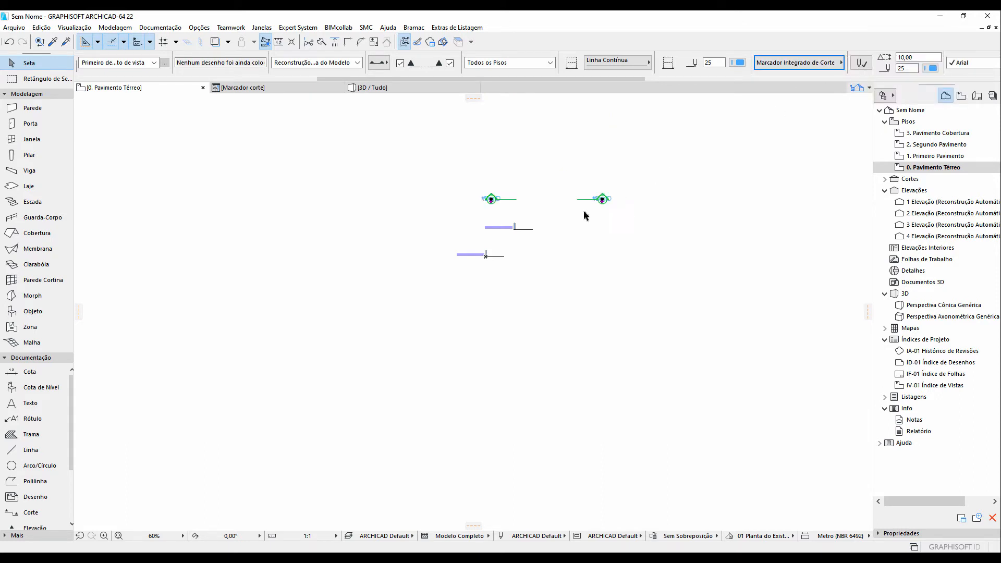
Undo the last change to the section's marker and select the Marcador corte object
scroll(537, 213, "up", 4)
scroll(474, 203, "up", 3)
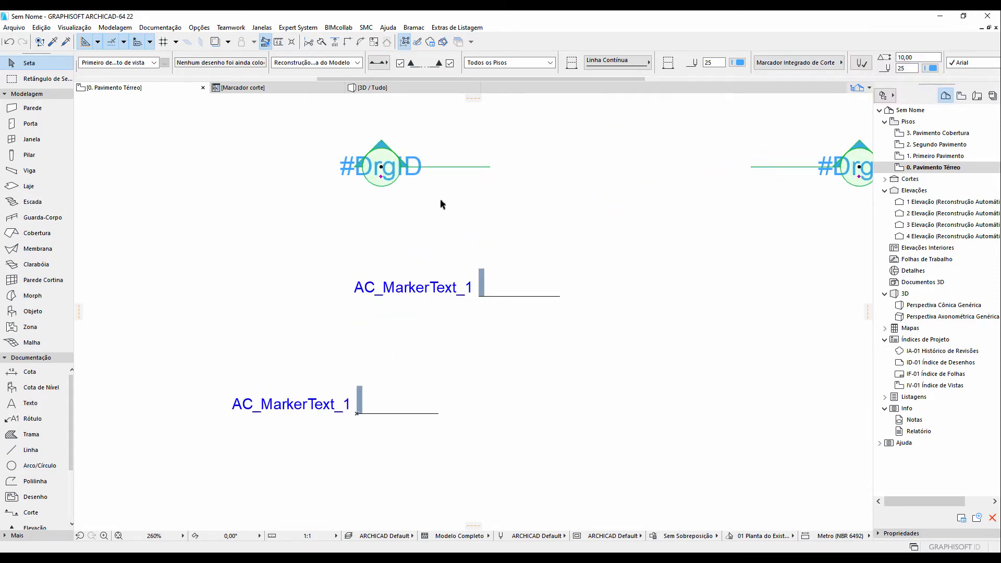
key("Escape")
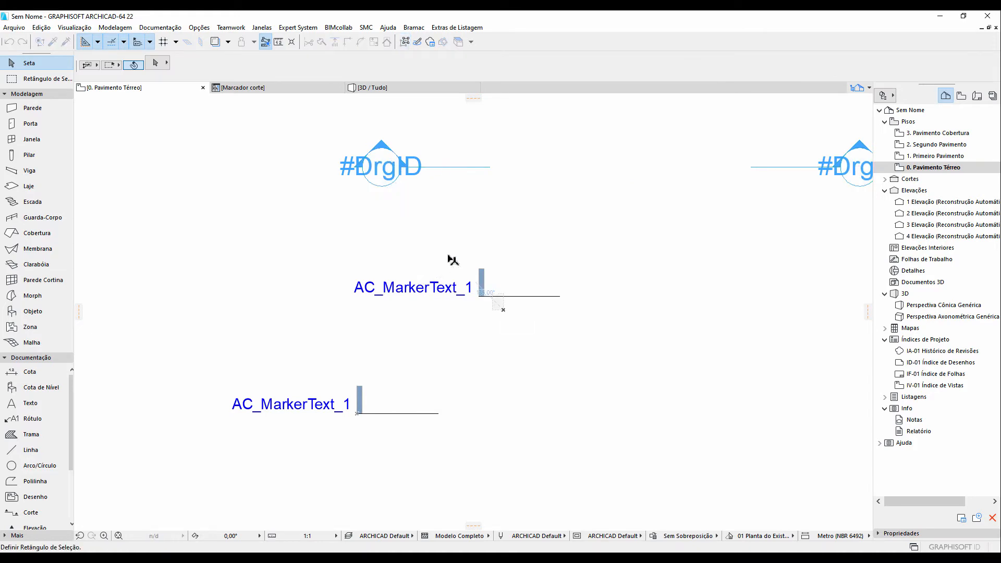
left_click(449, 259)
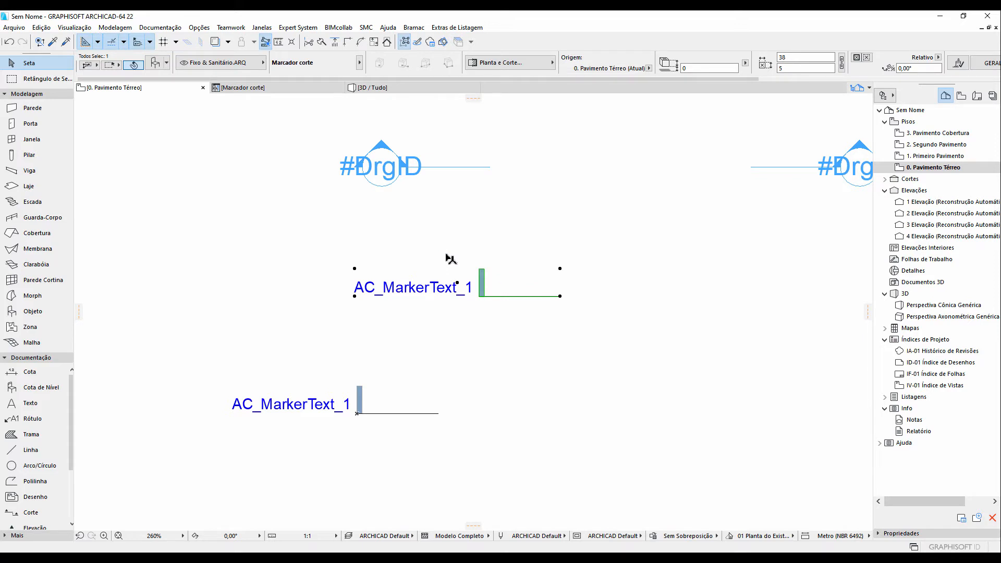
key("Escape")
key("ctrl+z")
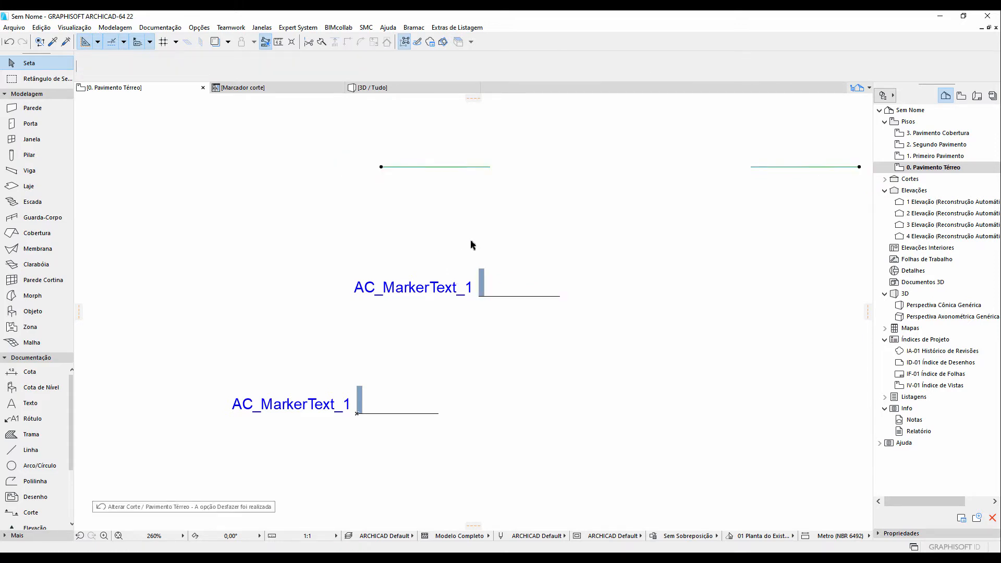
left_click(484, 294)
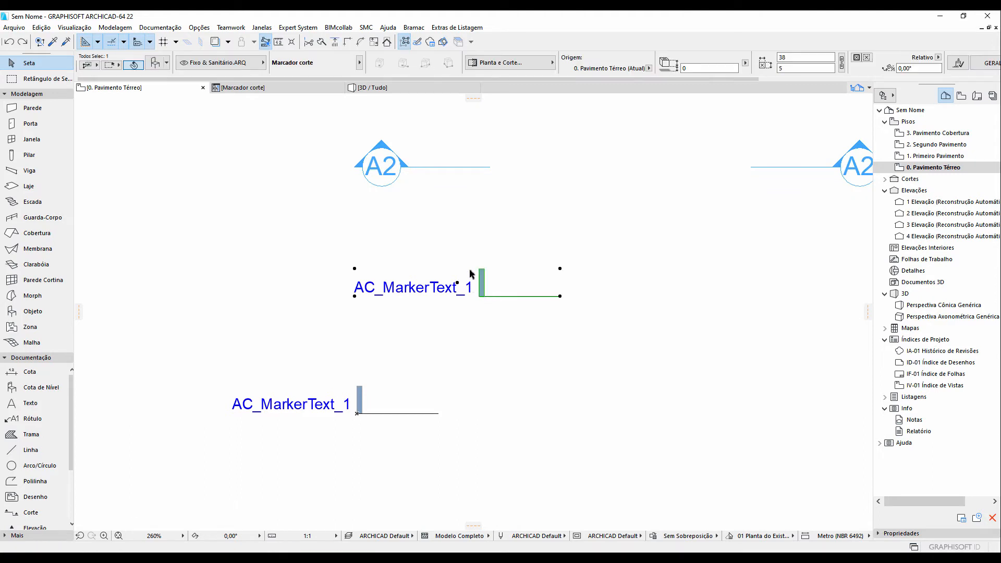
Open the A2 section's settings, review the available marker choices, and cancel the dialog
left_click(463, 220)
left_click(380, 158)
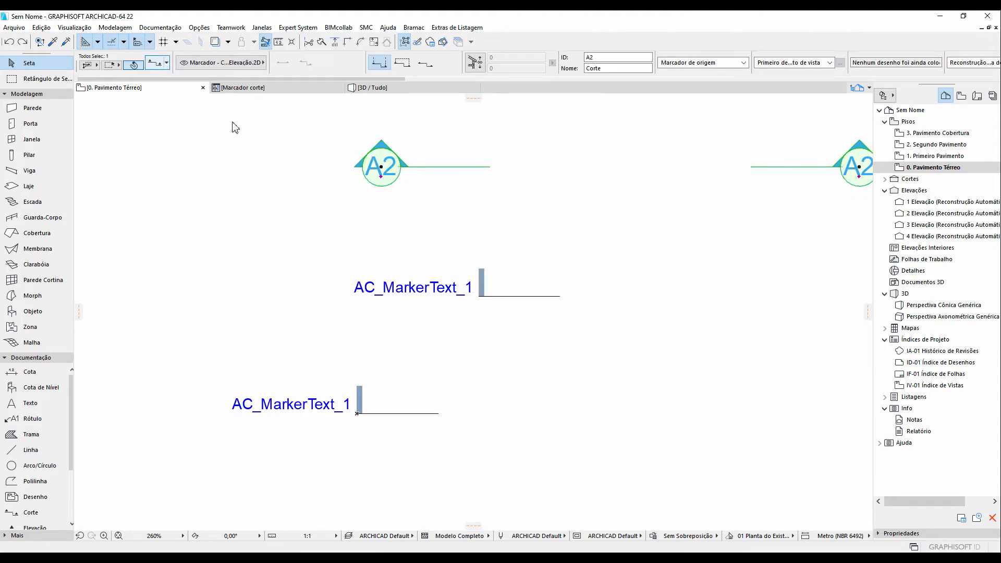
double_click(367, 166)
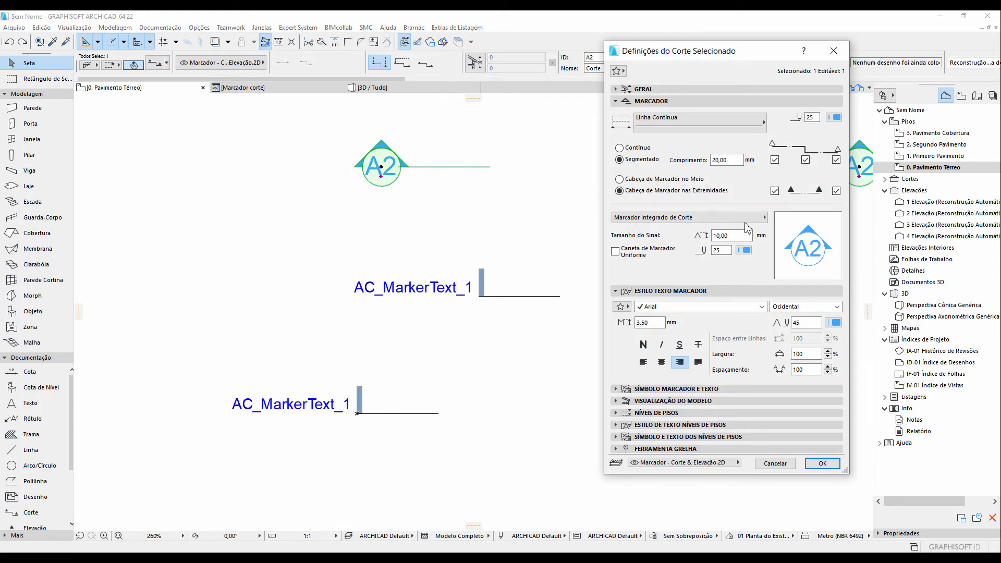
left_click(745, 220)
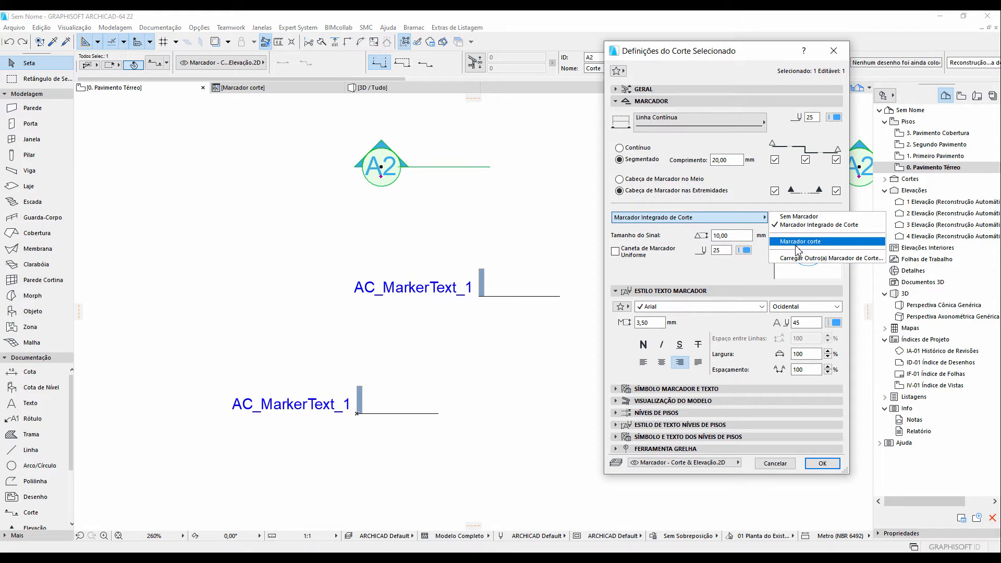
left_click(786, 465)
left_click(785, 465)
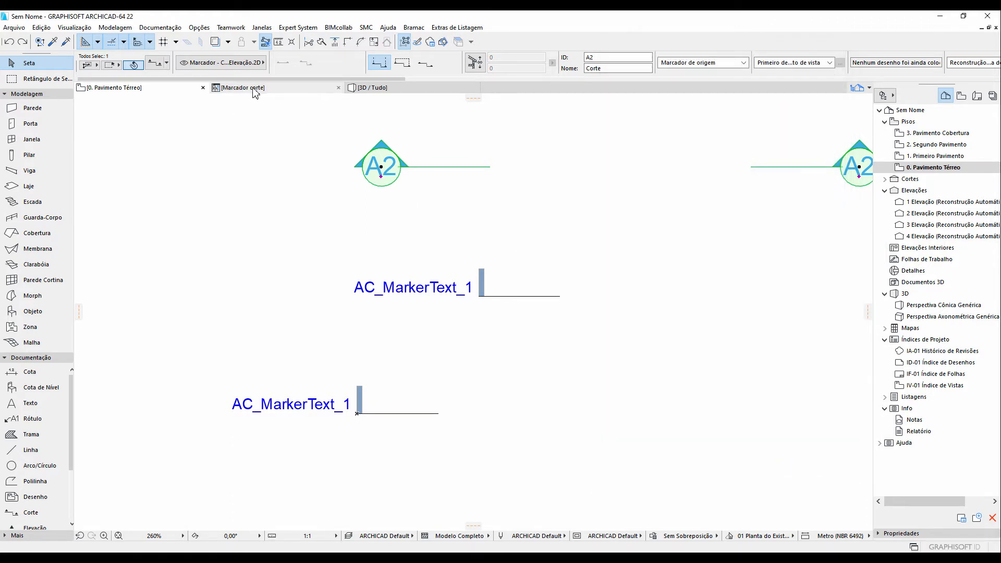
In the Marcador corte object editor, browse the subtype hierarchy under Marcador and cancel the selection
left_click(270, 92)
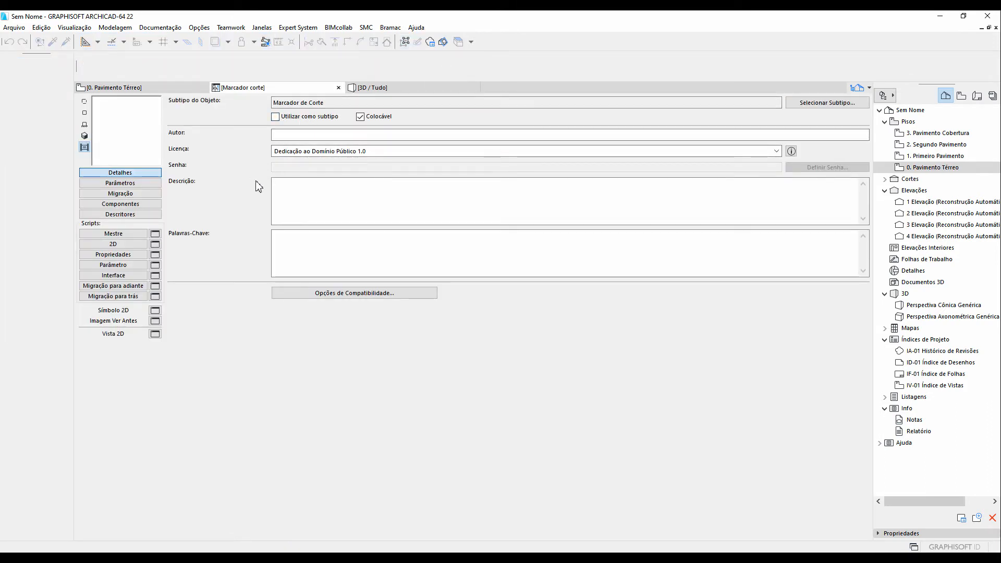
left_click(336, 221)
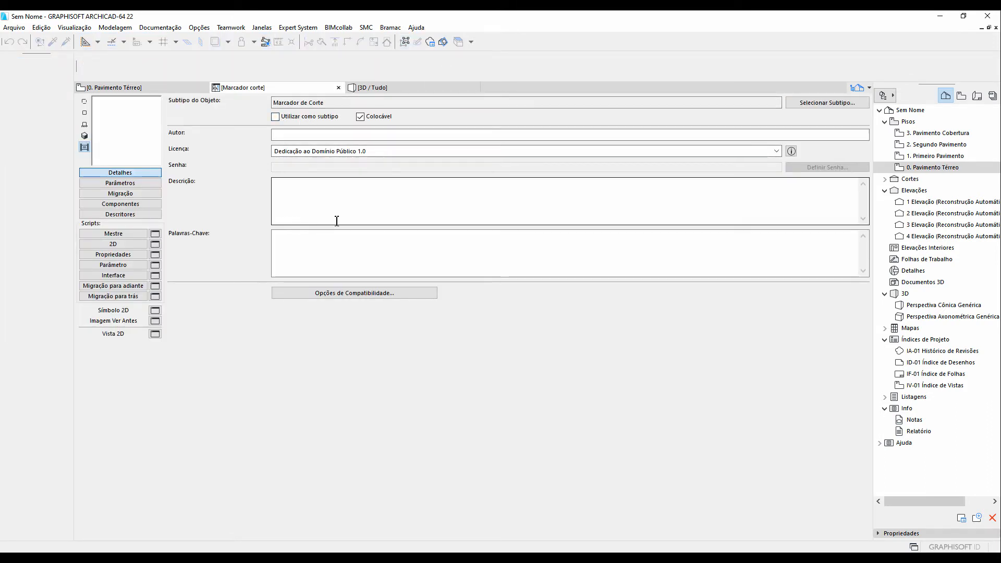
left_click(811, 108)
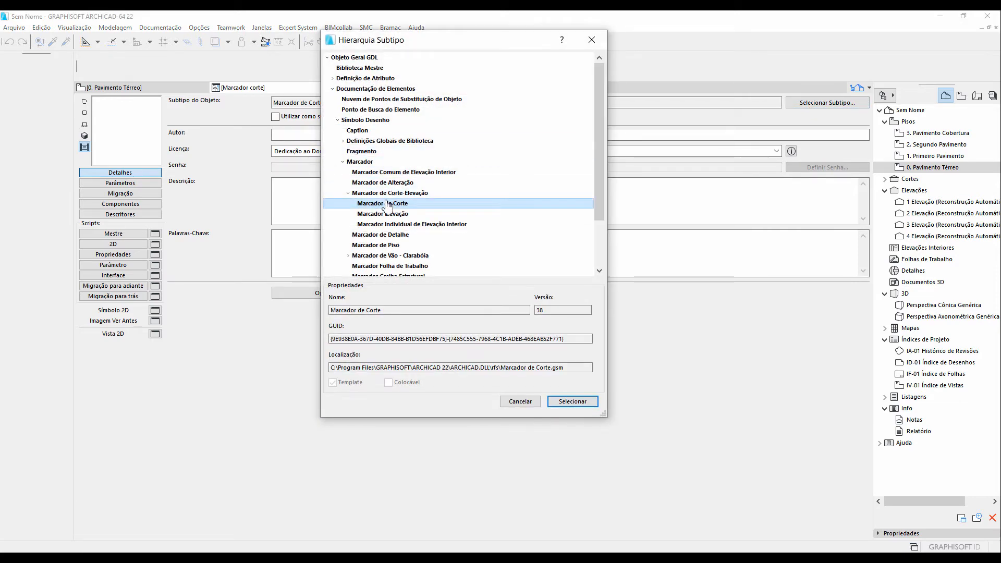
scroll(386, 205, "down", 2)
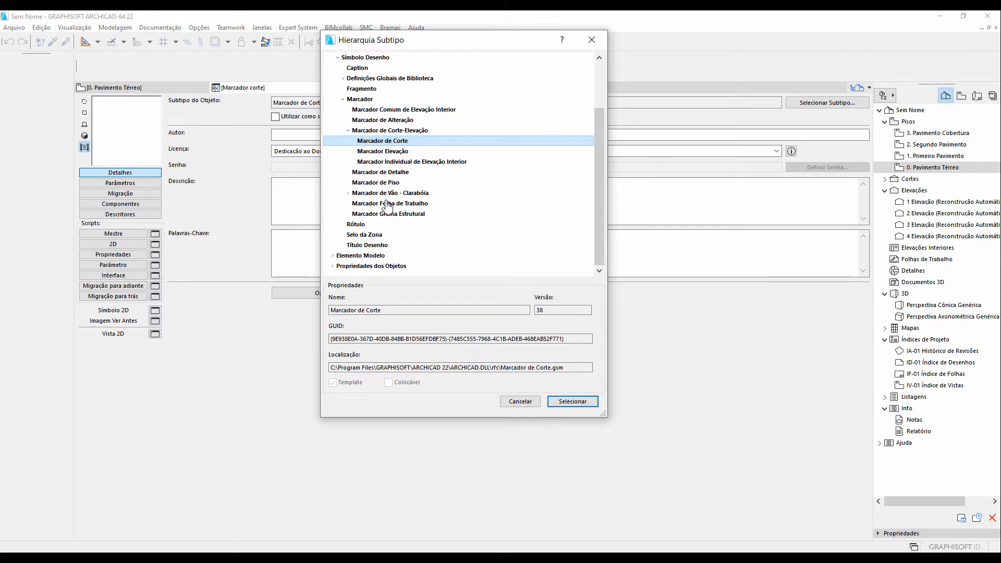
left_click(348, 193)
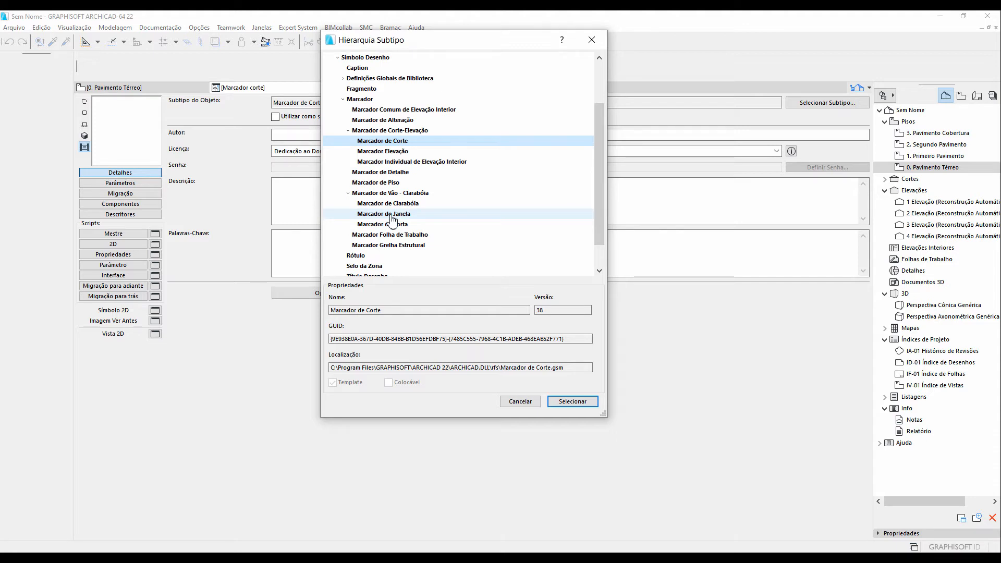
left_click(519, 401)
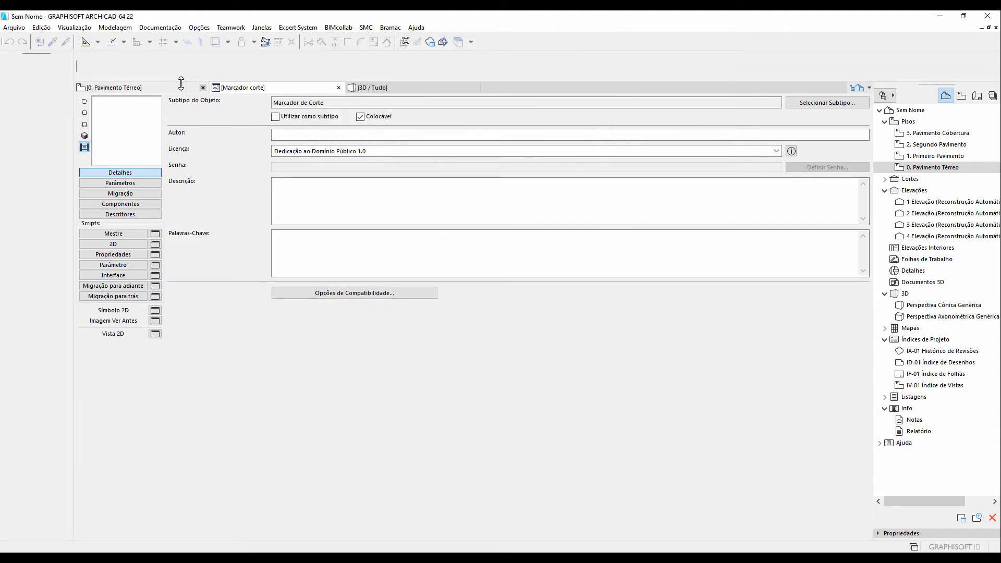
Open the 2D script of the Marcador corte object
left_click(115, 87)
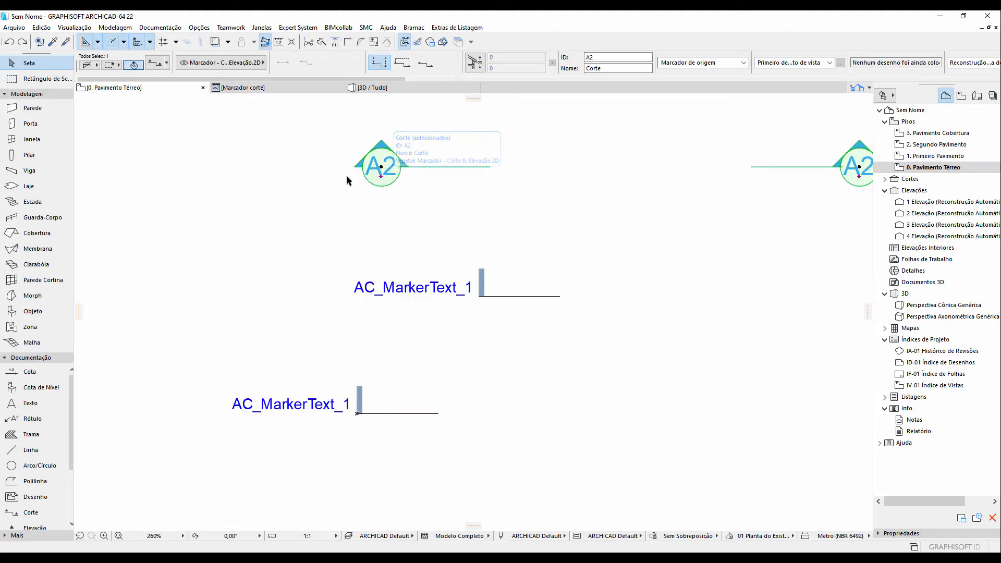
left_click(241, 89)
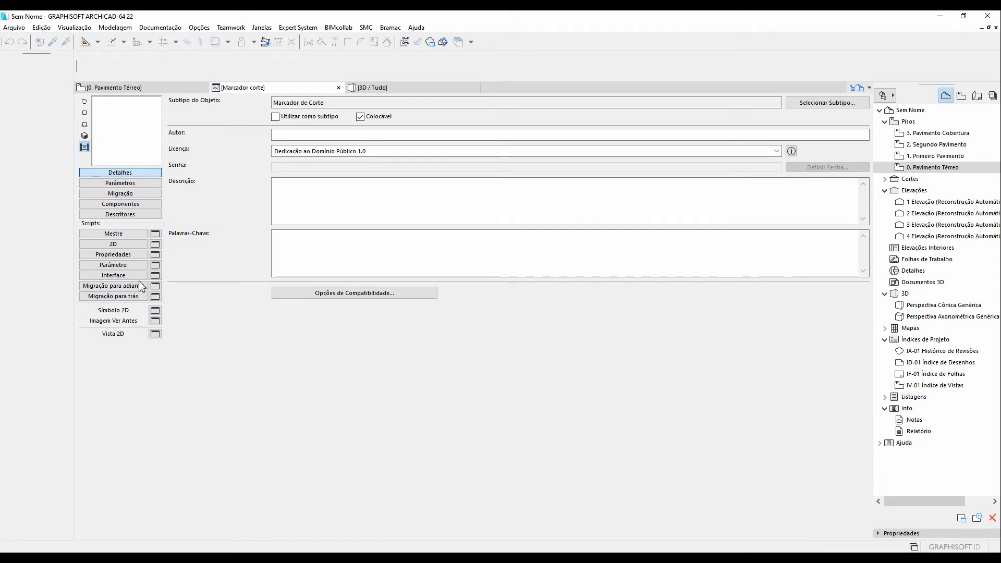
left_click(96, 245)
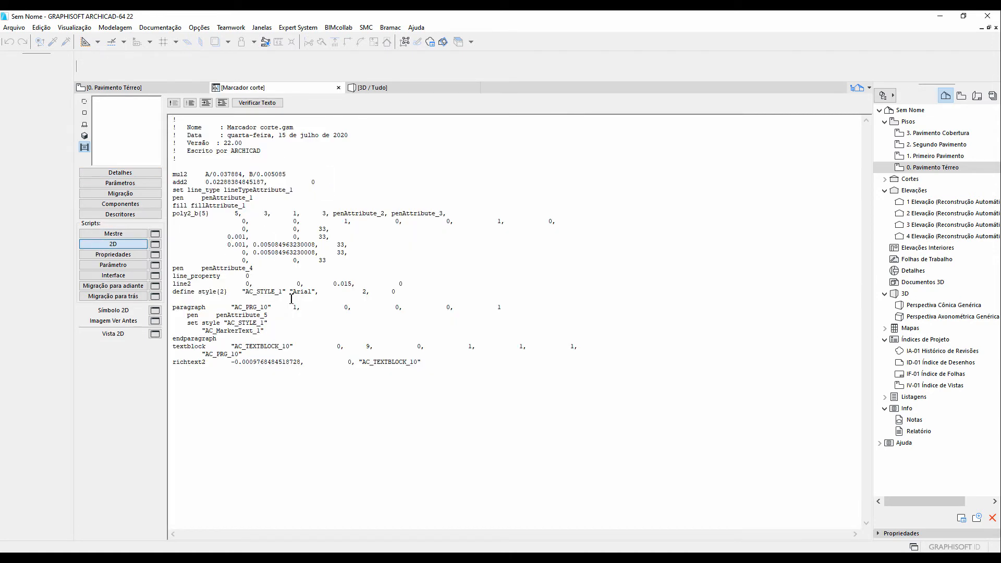
Compare how both markers scale on the floor plan by switching the drawing scale to 1:2, 1:5 and back to 1:1
left_click(166, 88)
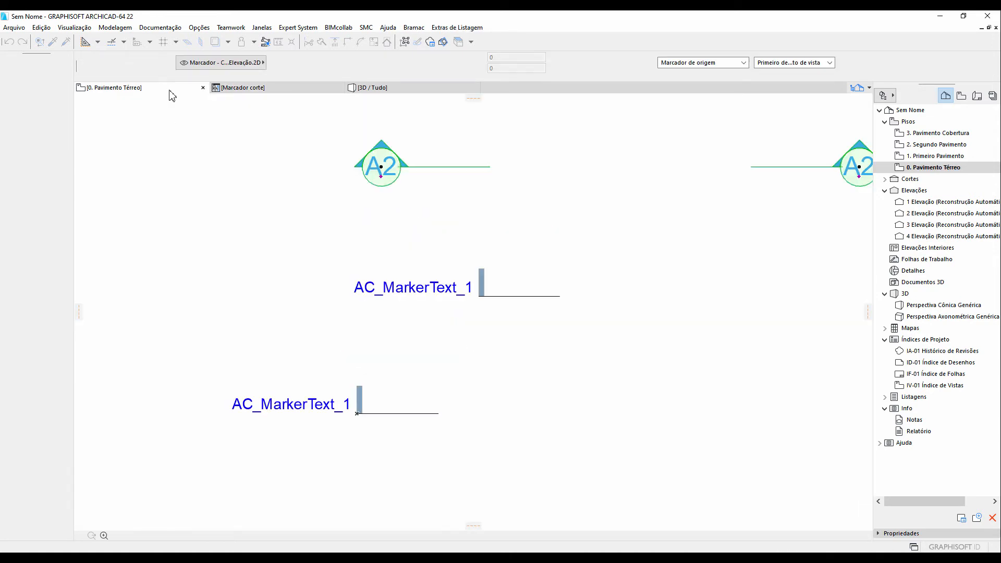
left_click(336, 535)
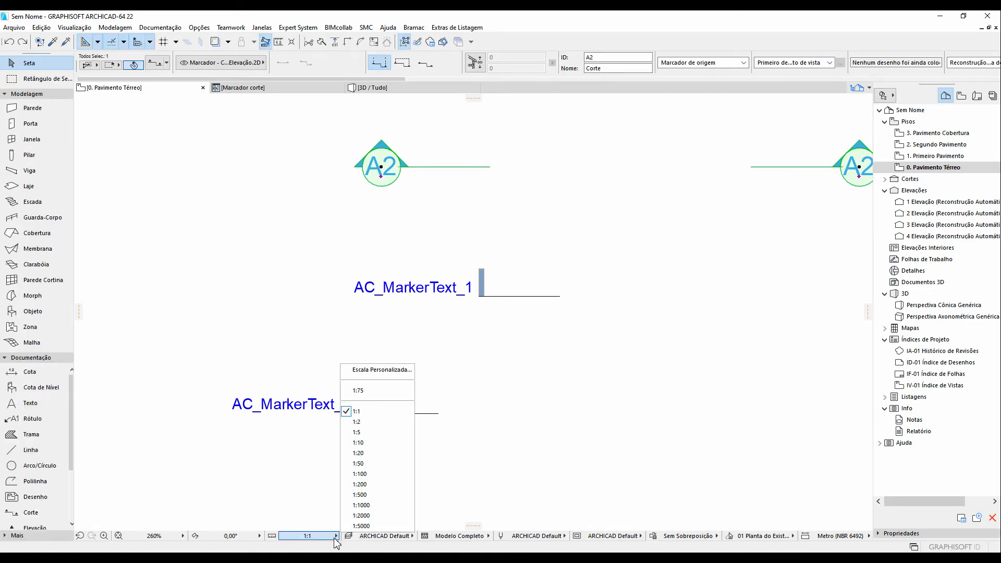
left_click(367, 421)
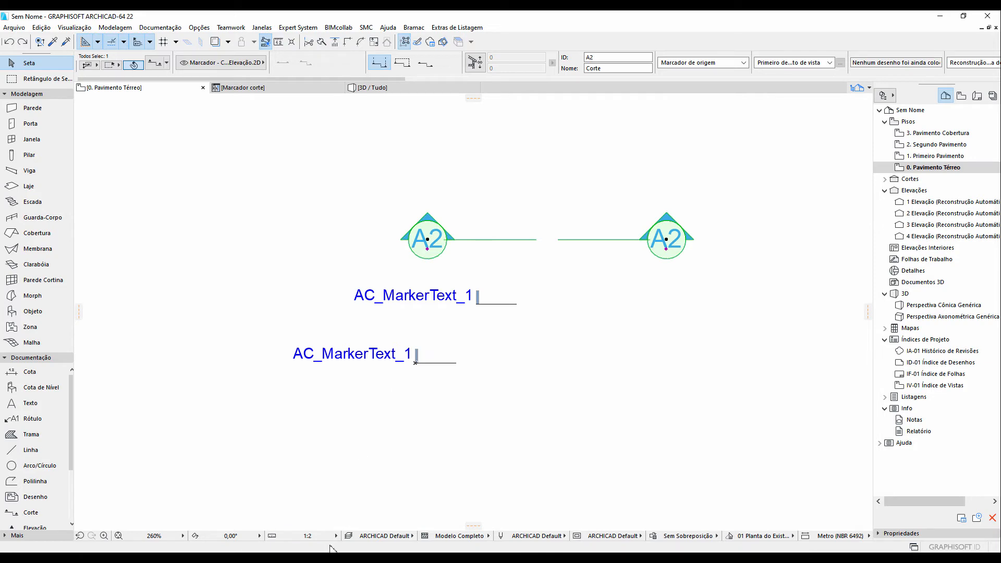
left_click(329, 540)
left_click(365, 436)
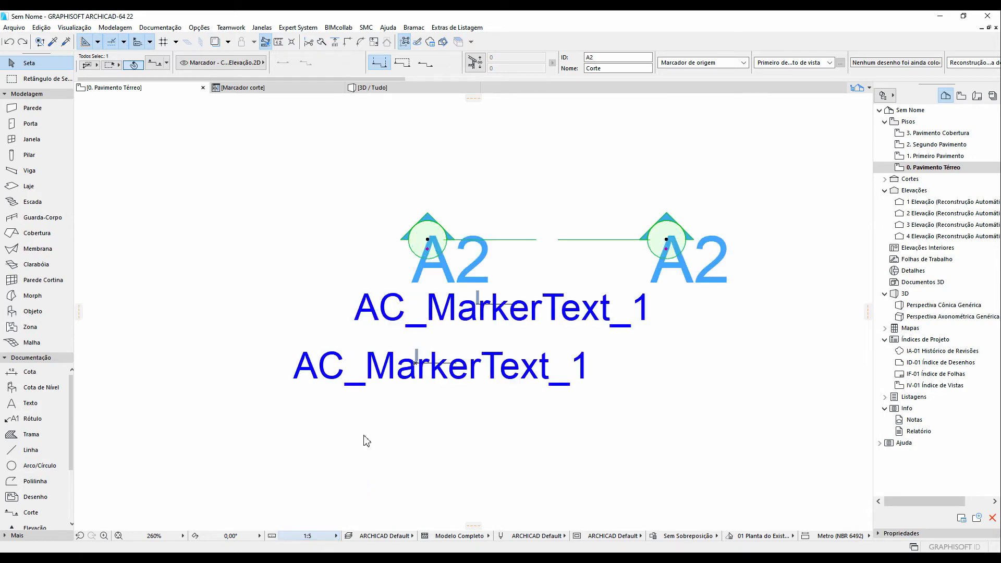
scroll(458, 305, "up", 5)
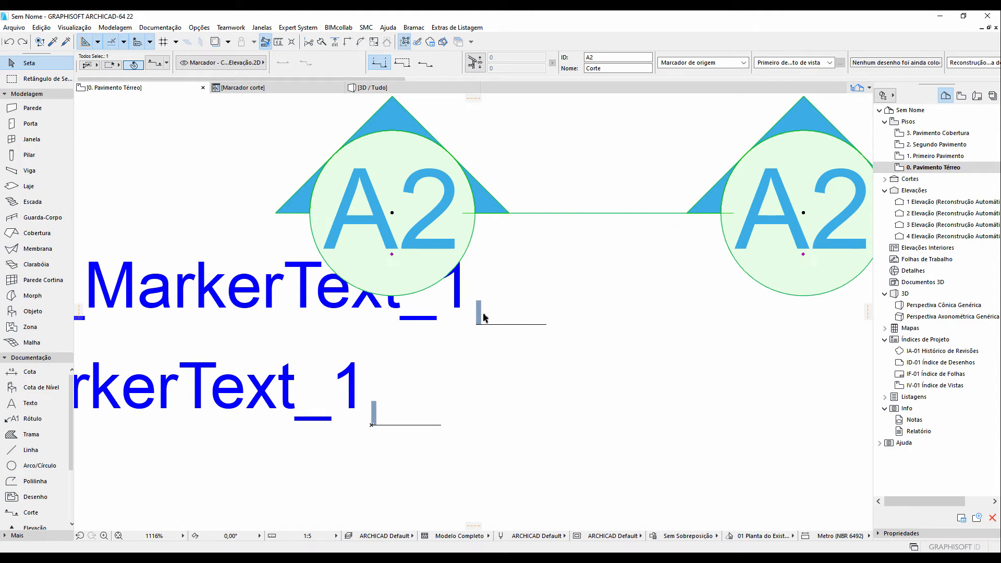
left_click(329, 540)
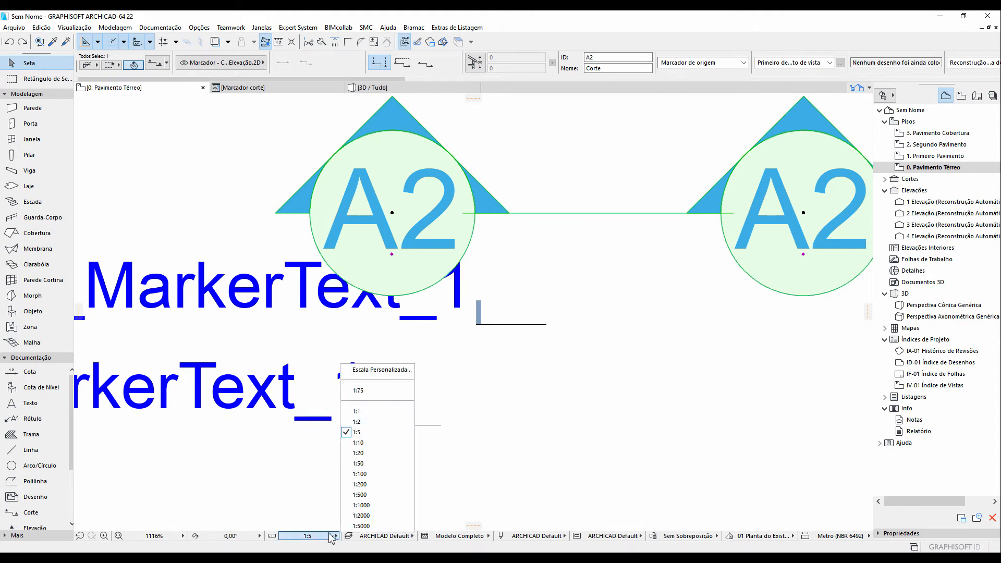
left_click(371, 411)
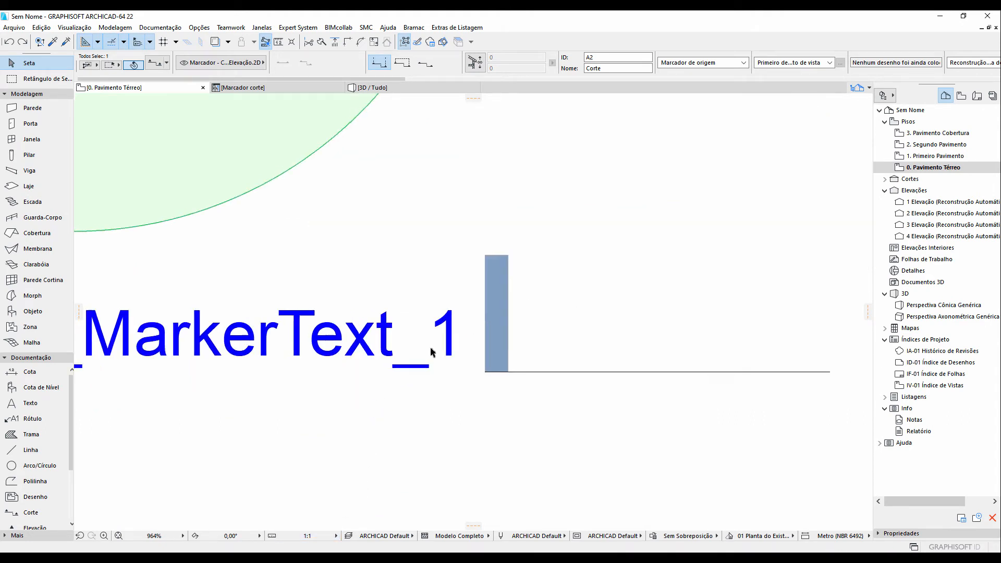
scroll(432, 352, "down", 4)
scroll(431, 352, "down", 3)
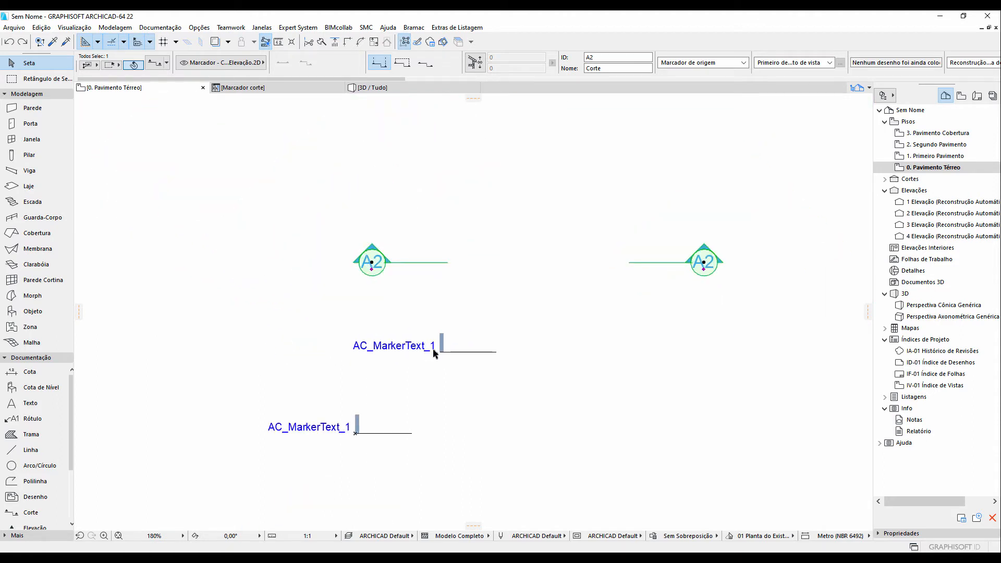
In the 2D script, replace the mul2 arguments with GLOB_SCALE, GLOB_SCALE, comment out the add2 line, and save the object
left_click(290, 89)
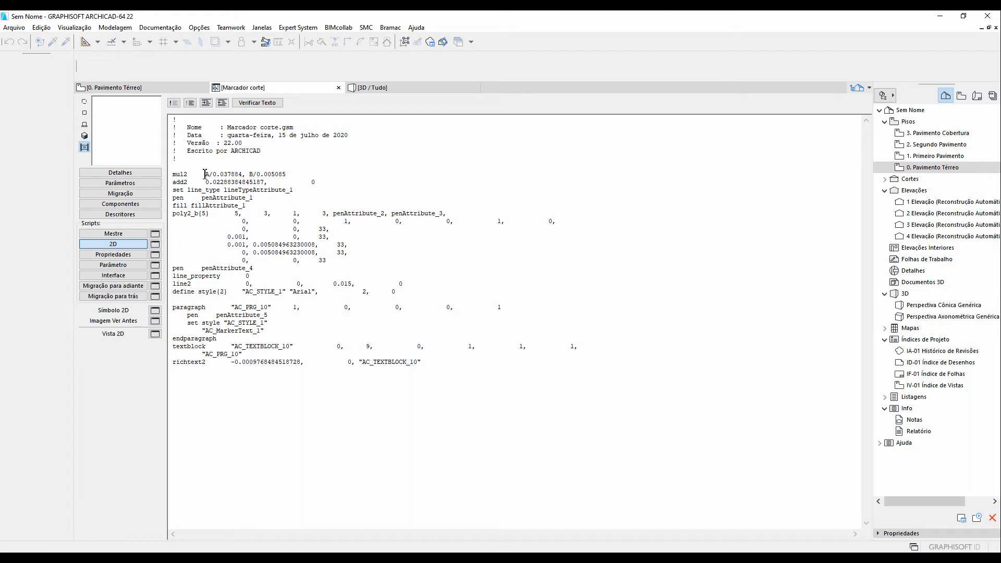
left_click_drag(206, 174, 288, 174)
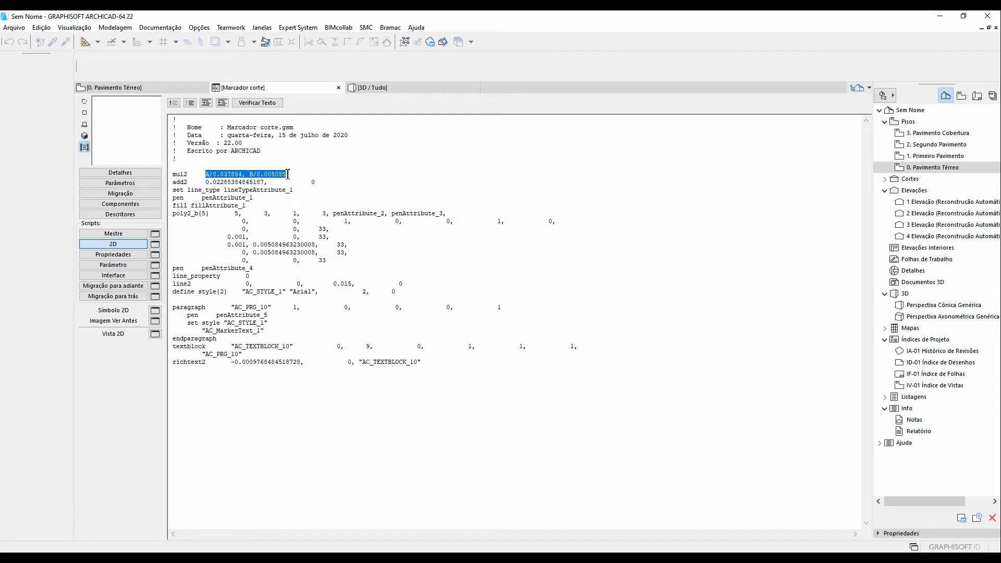
type("GLOB_SCALE, GLOB_SCALE")
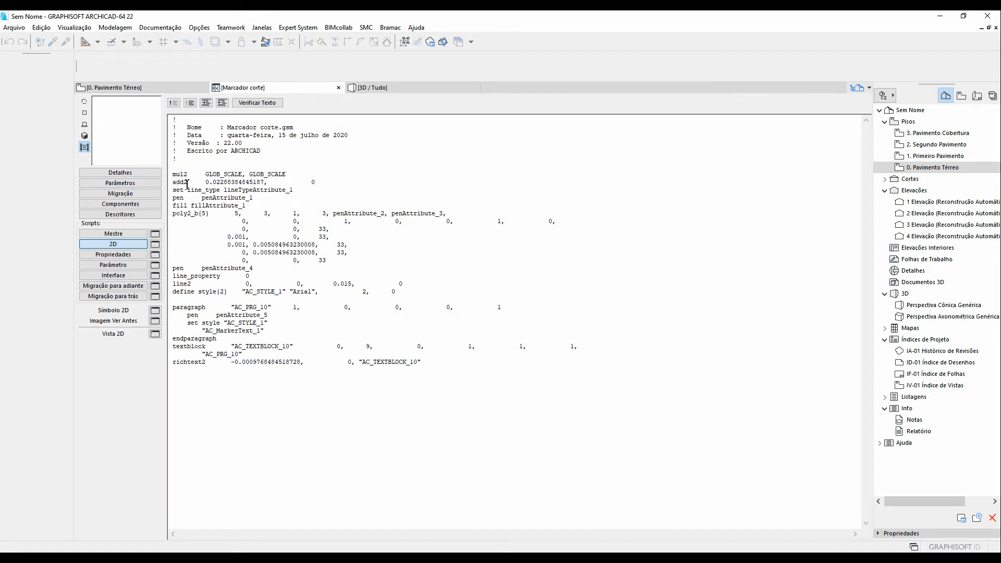
type("!")
left_click_drag(322, 181, 172, 181)
left_click(202, 183)
left_click(16, 28)
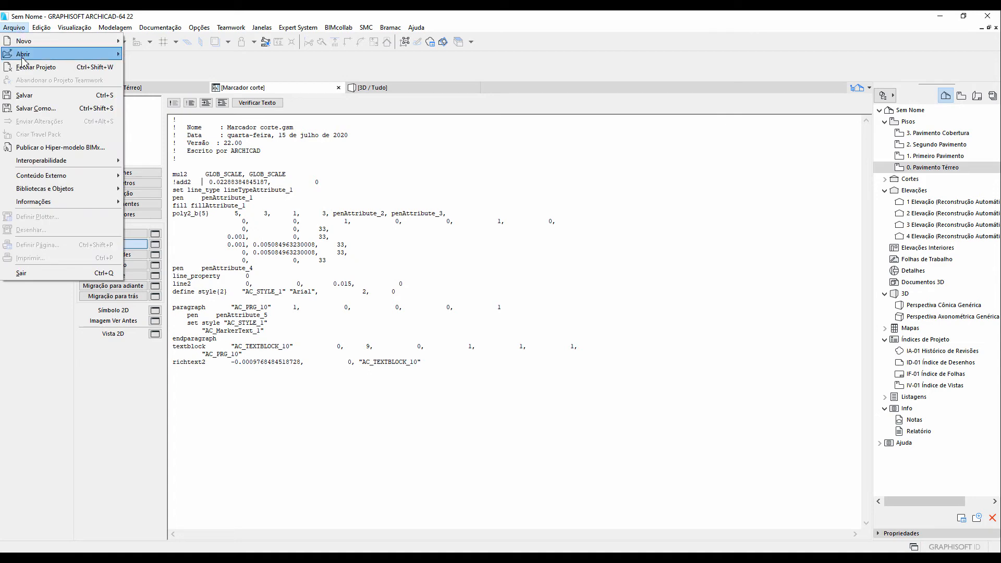
left_click(42, 97)
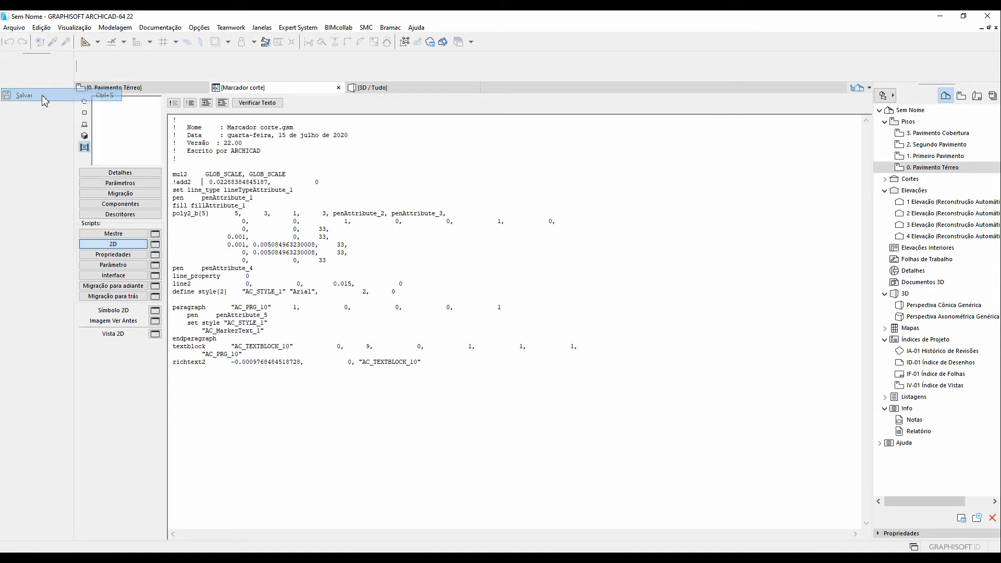
Check the markers on the floor plan at drawing scales of 1:2 and 1:5
left_click(162, 91)
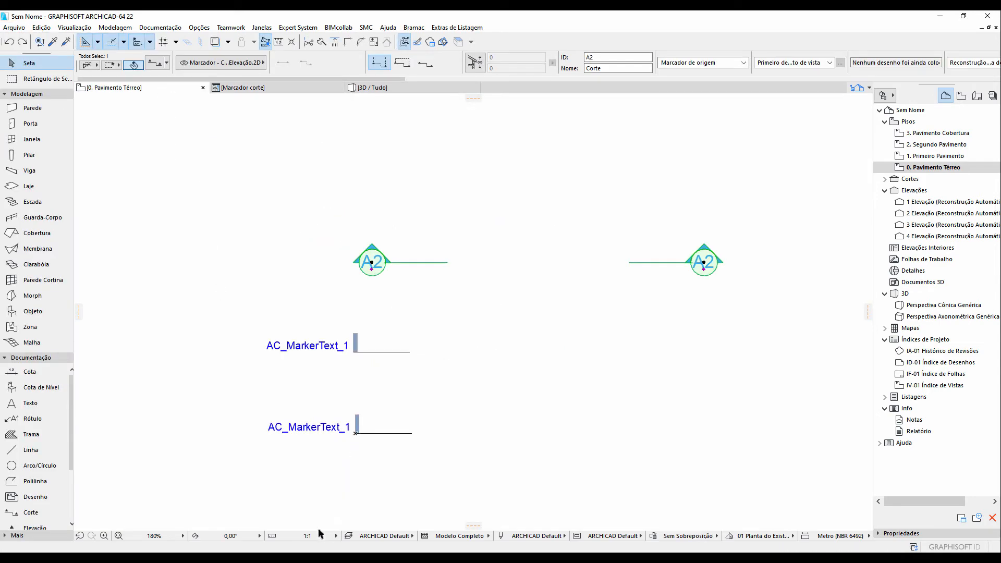
left_click(321, 534)
left_click(366, 430)
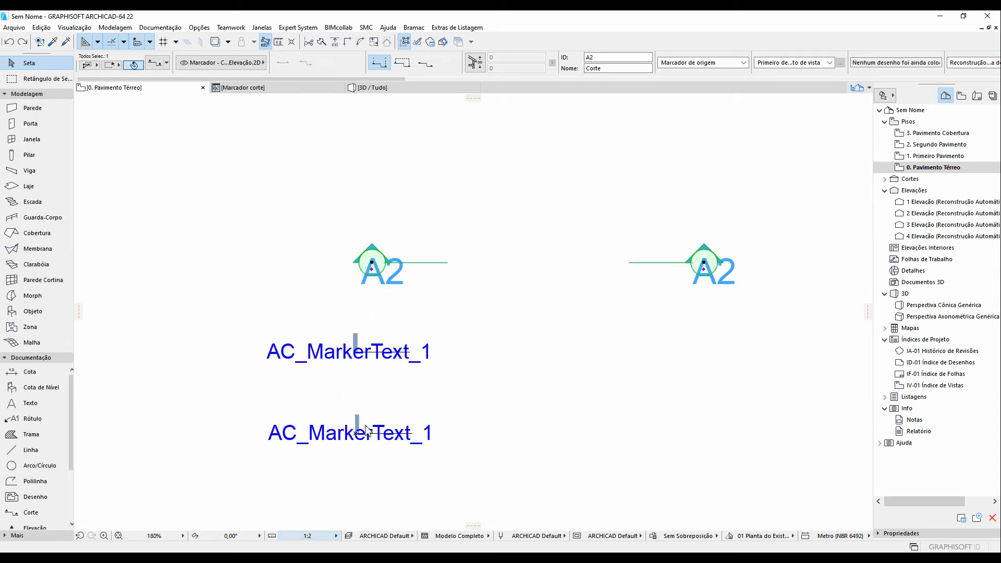
scroll(419, 332, "up", 2)
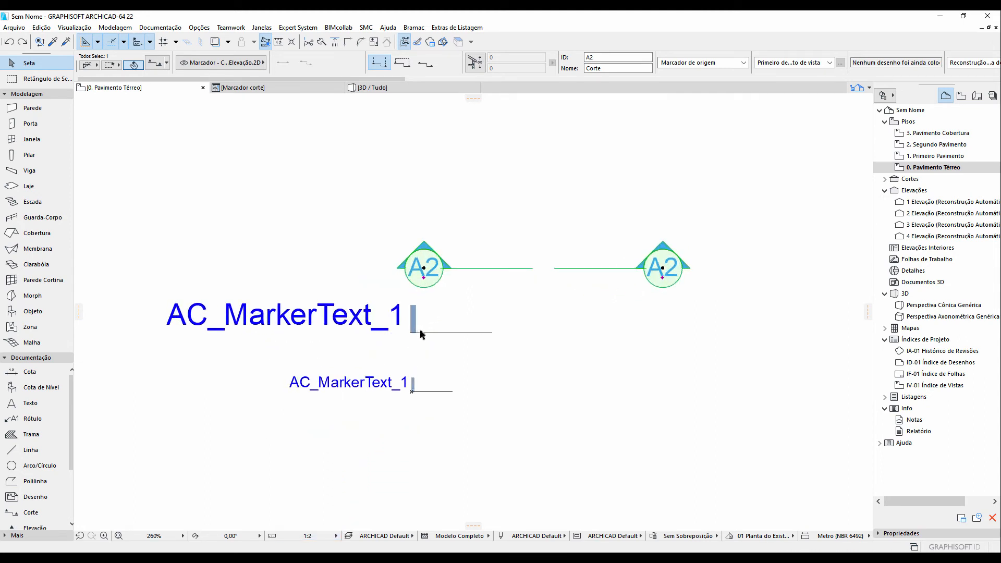
left_click(313, 535)
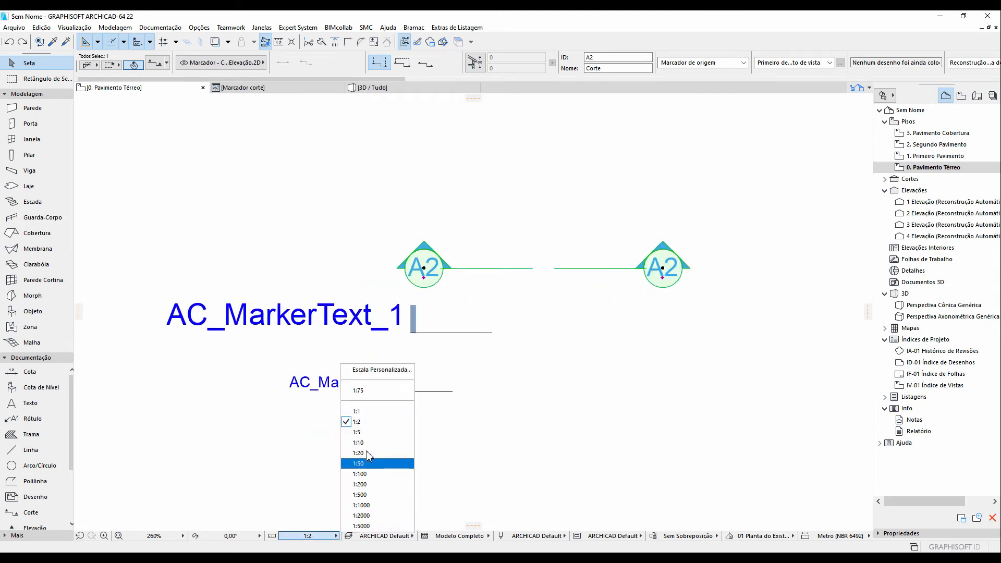
left_click(373, 439)
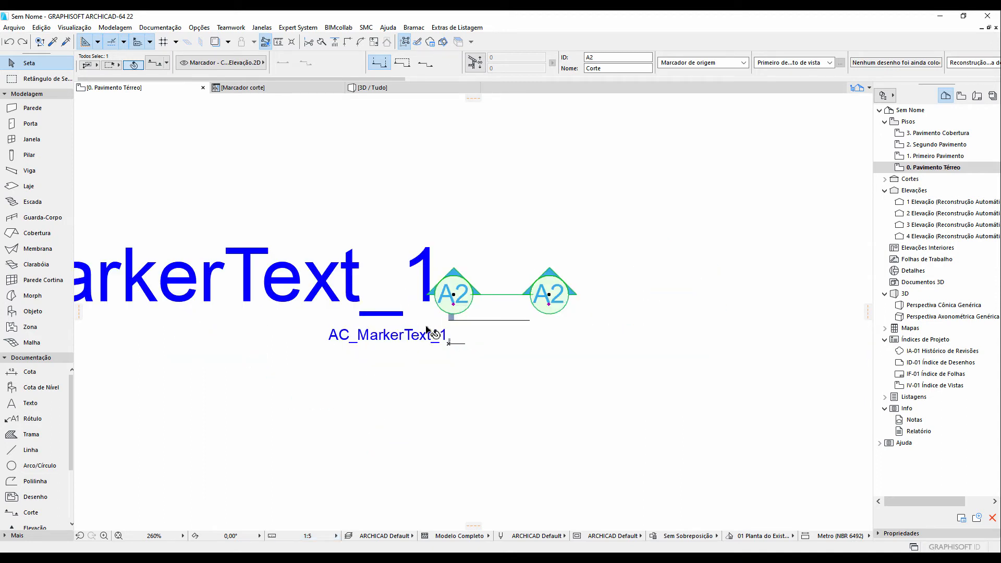
Move the Marcador corte object below the section markers
left_click(453, 320)
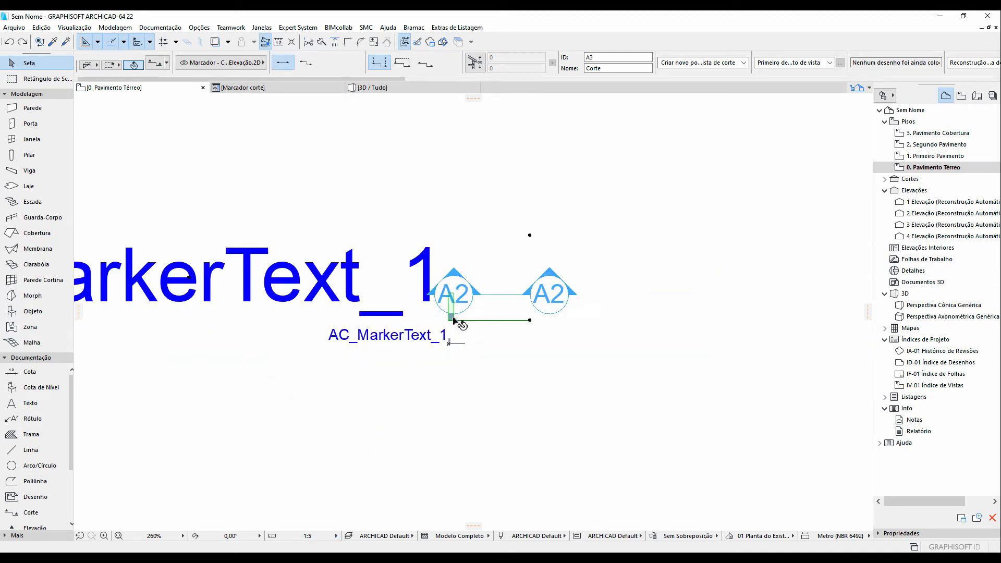
left_click(530, 320)
left_click(600, 477)
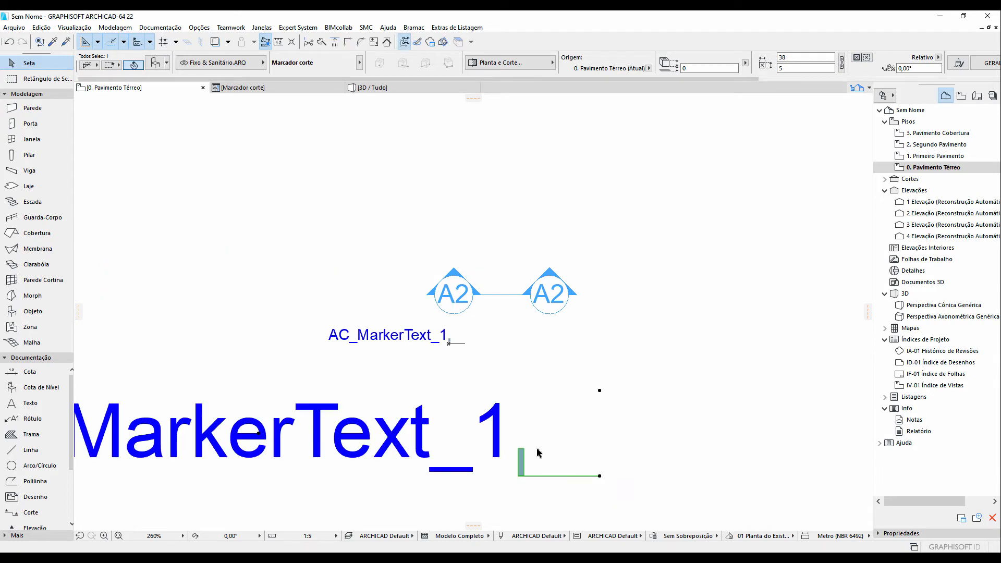
Set the drawing scale to 1:10 to compare the marker sizes
scroll(532, 449, "down", 1)
middle_click_drag(532, 450, 499, 422)
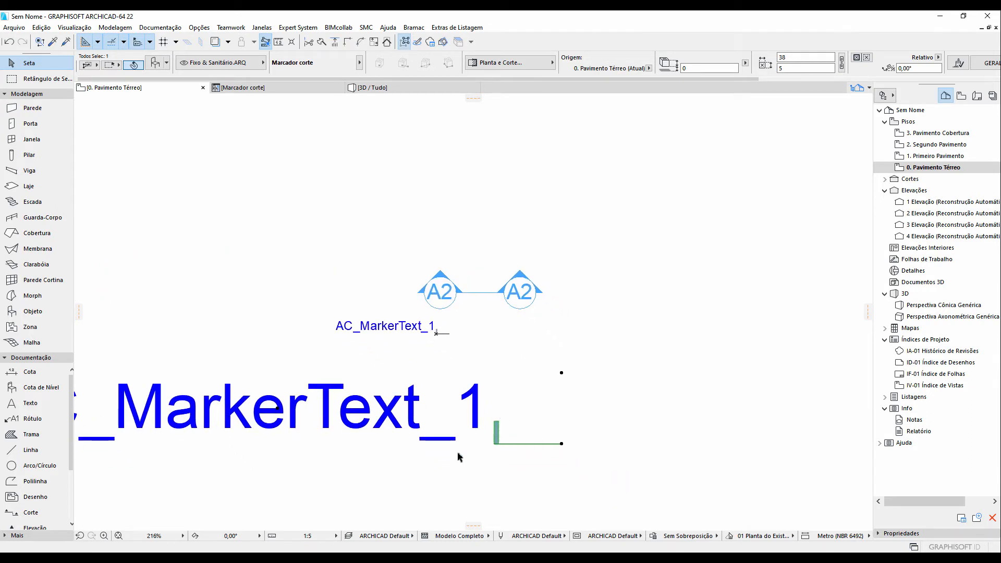
left_click(323, 535)
left_click(364, 448)
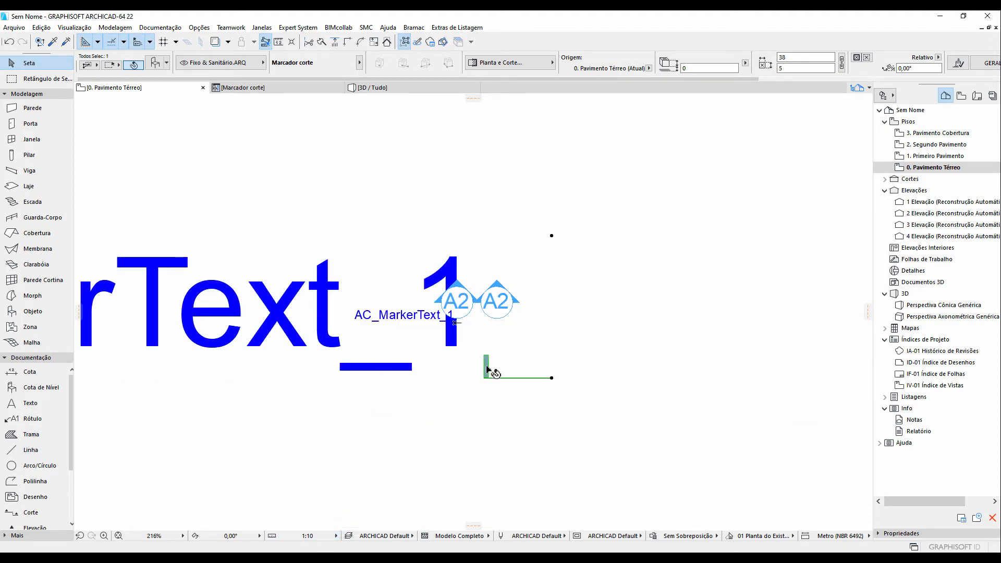
Set the drawing scale back to 1:1
left_click(323, 536)
left_click(370, 412)
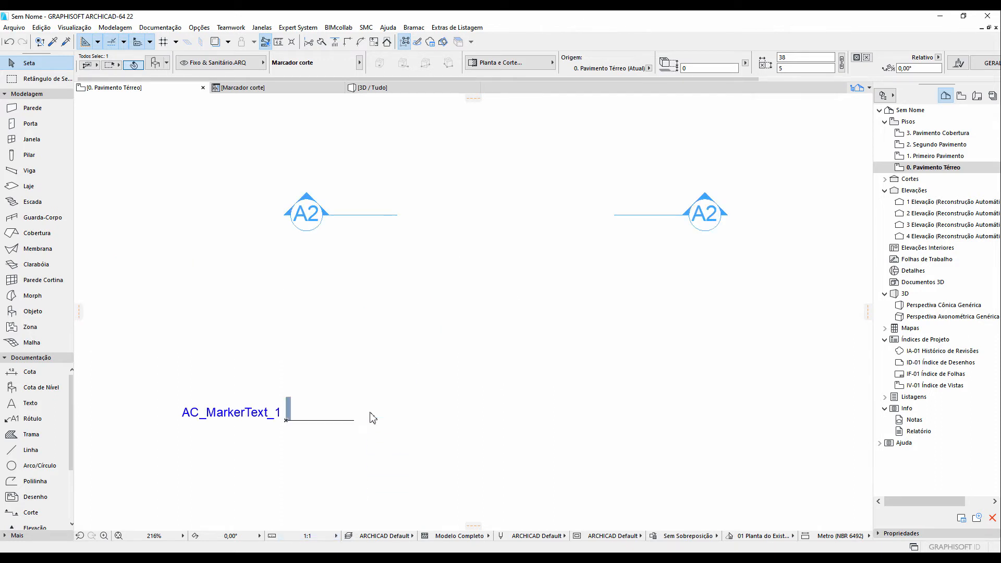
Move the Marcador corte object up, just below the A2 section markers
scroll(327, 415, "down", 5)
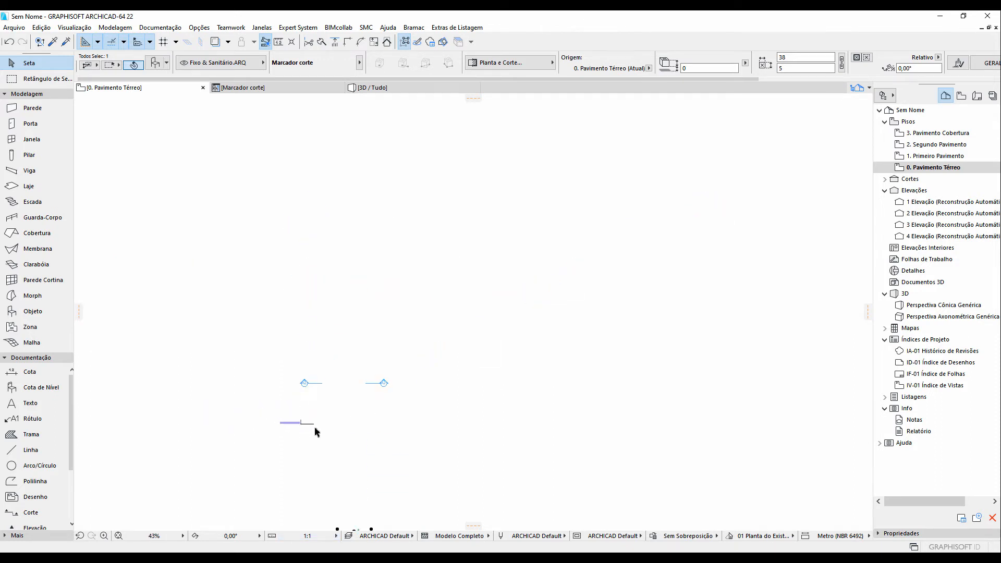
scroll(315, 428, "down", 1)
middle_click_drag(333, 427, 355, 362)
scroll(354, 363, "up", 2)
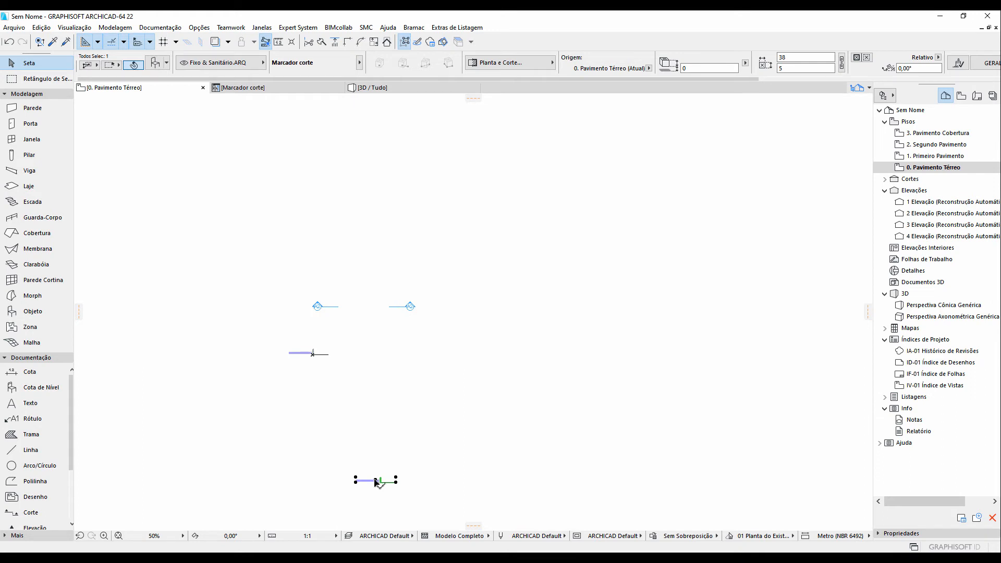
mouse_move(375, 481)
left_mouse_down()
mouse_move(357, 351)
mouse_move(339, 333)
left_mouse_up()
left_click(350, 353)
scroll(333, 331, "up", 5)
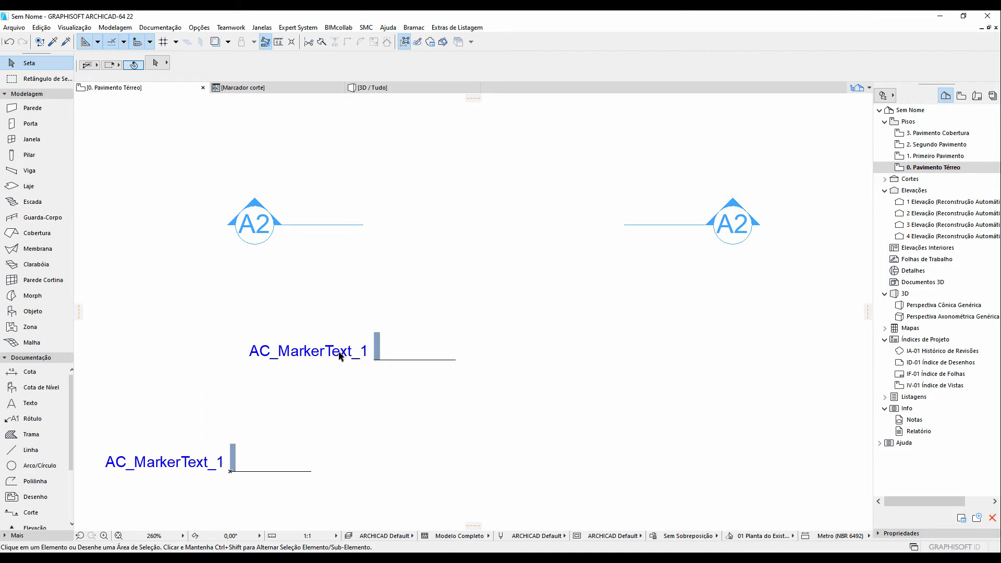
Inspect the settings of the placed object, a section marker and the original marker text
left_click(380, 357)
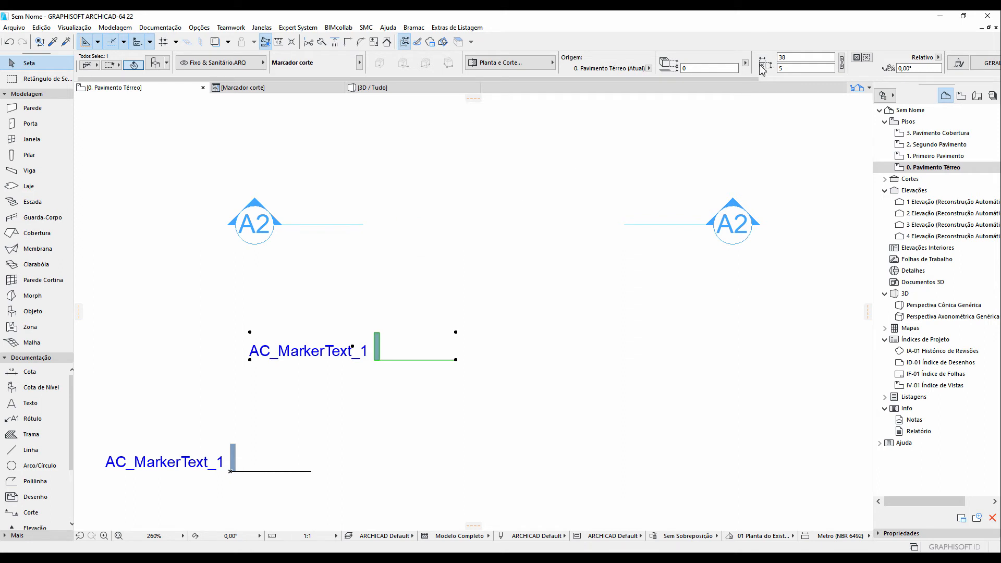
scroll(587, 63, "down", 3)
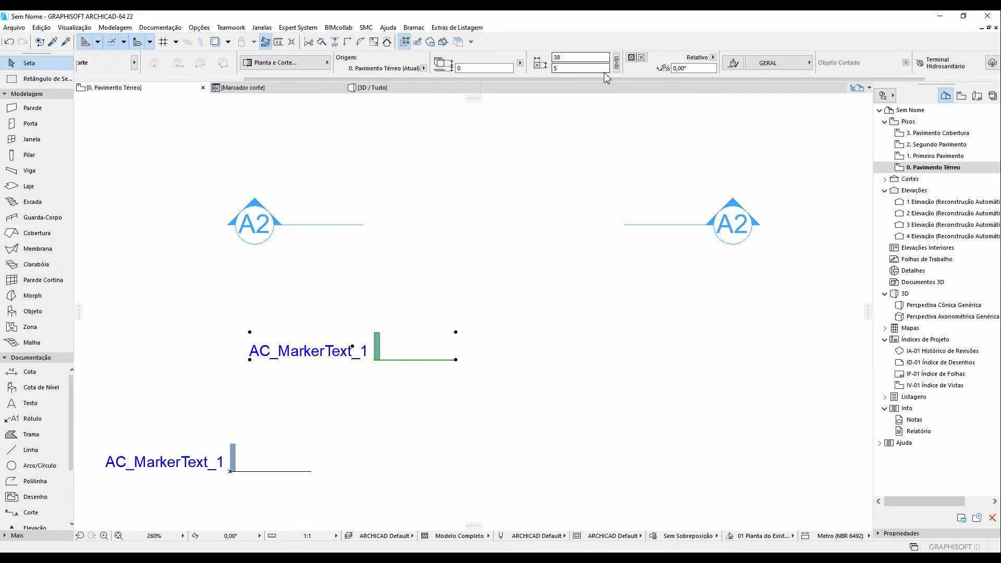
scroll(590, 67, "down", 2)
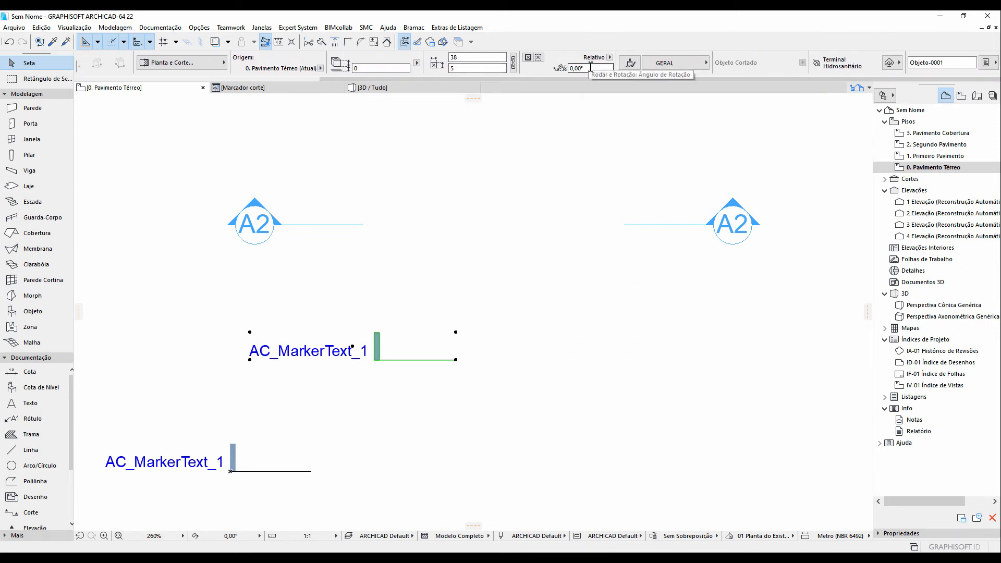
scroll(590, 67, "up", 6)
left_click(264, 223)
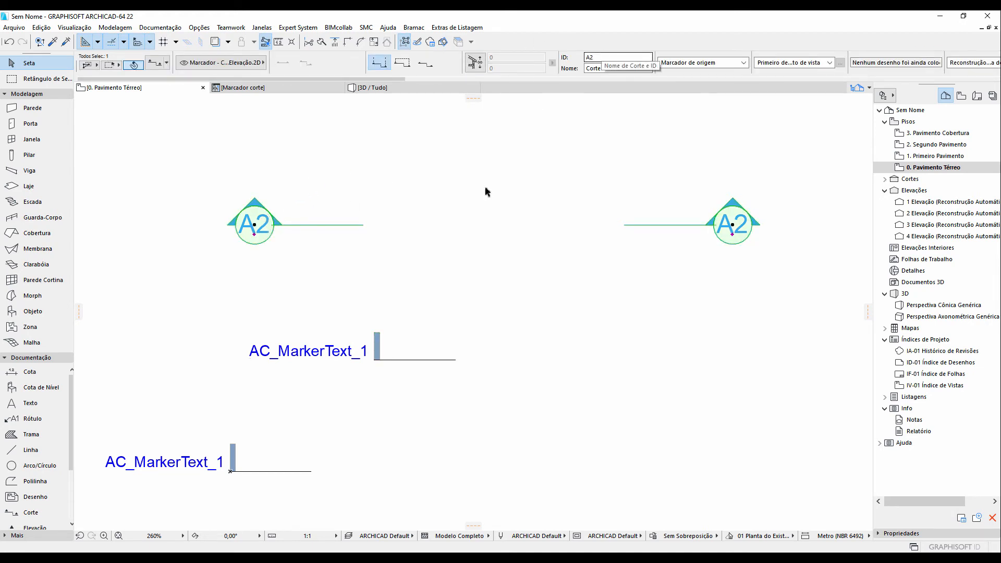
left_click(378, 346)
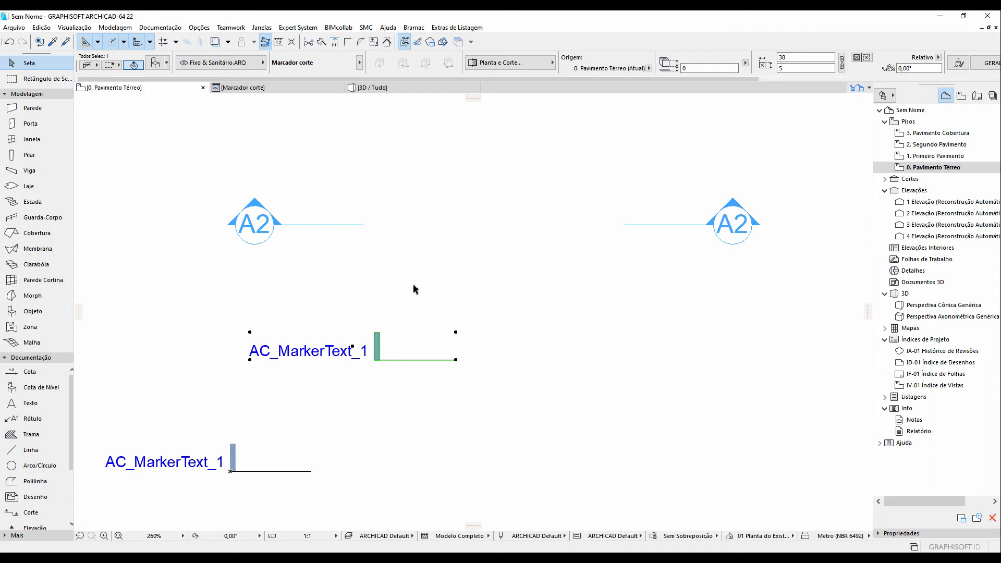
left_click(272, 87)
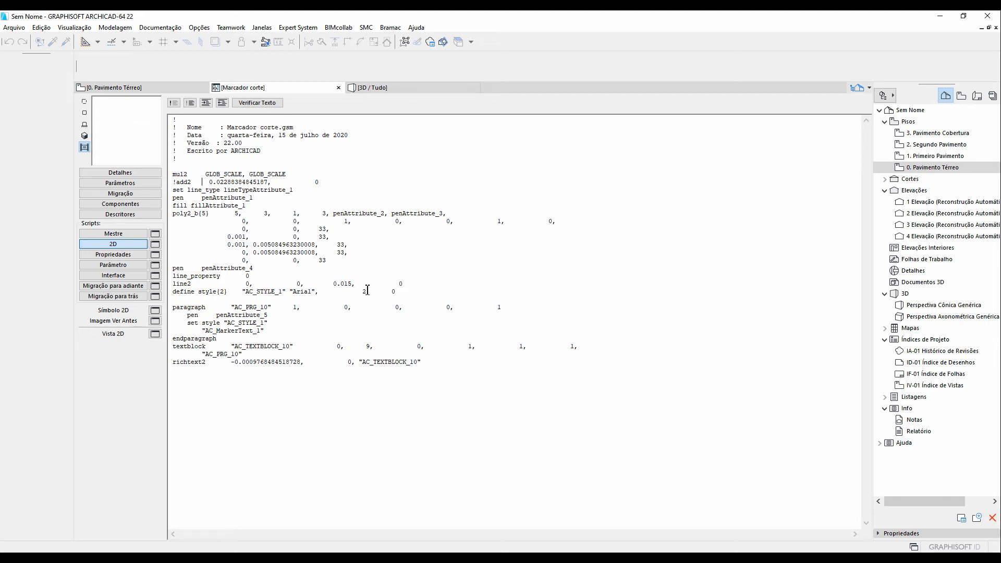
left_click(175, 87)
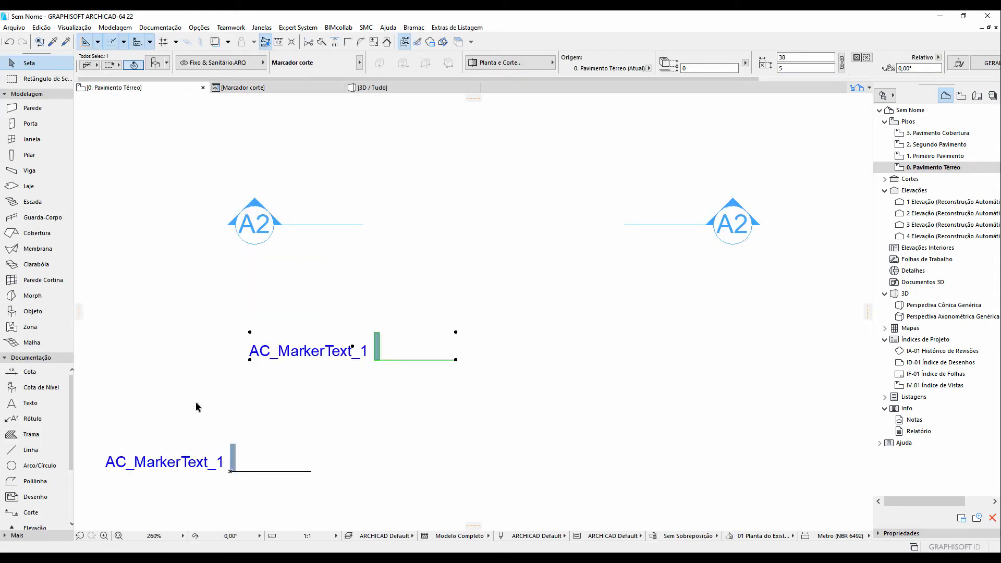
left_click(190, 461)
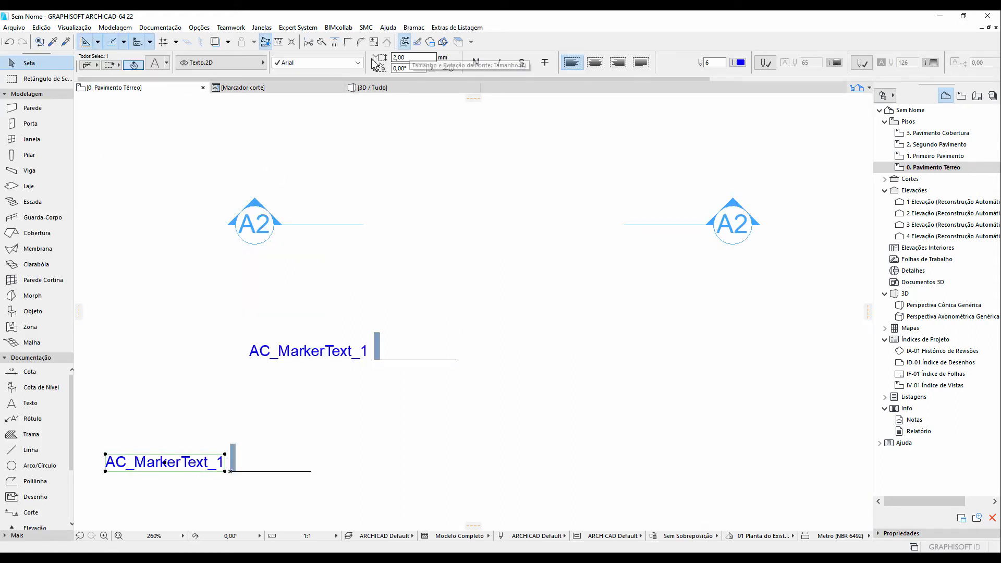
In the 2D script, set the define style text size to 2/GLOB_SCALE and save the object
left_click(274, 92)
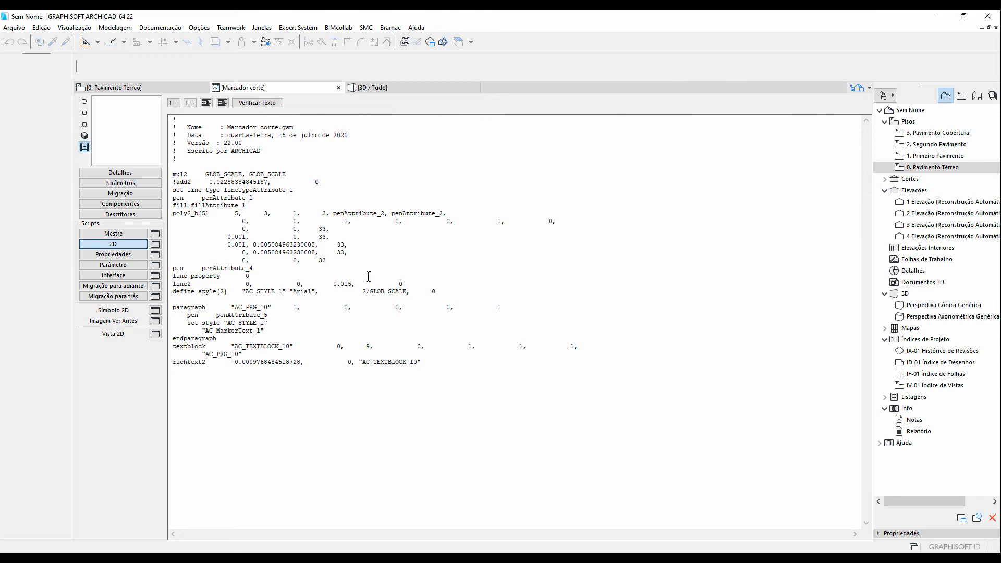
left_click(14, 27)
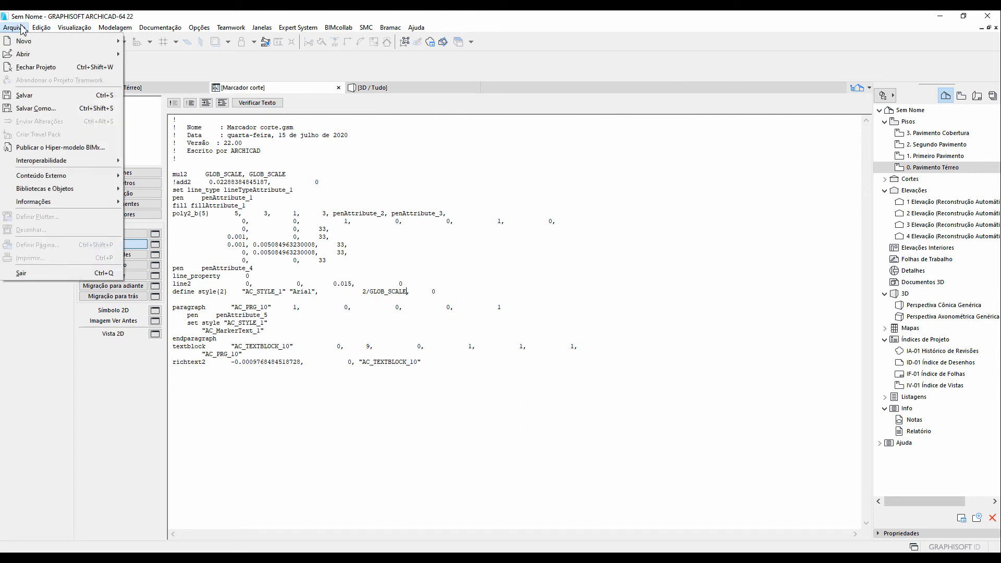
left_click(37, 99)
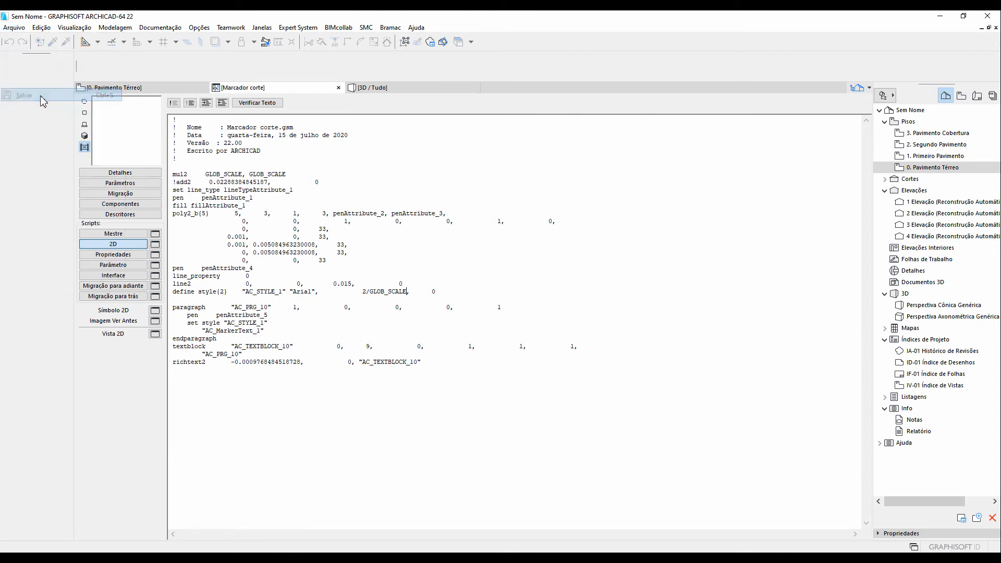
Check the marker text size on the floor plan at scales 1:2 and 1:5, then return to 1:1
left_click(166, 93)
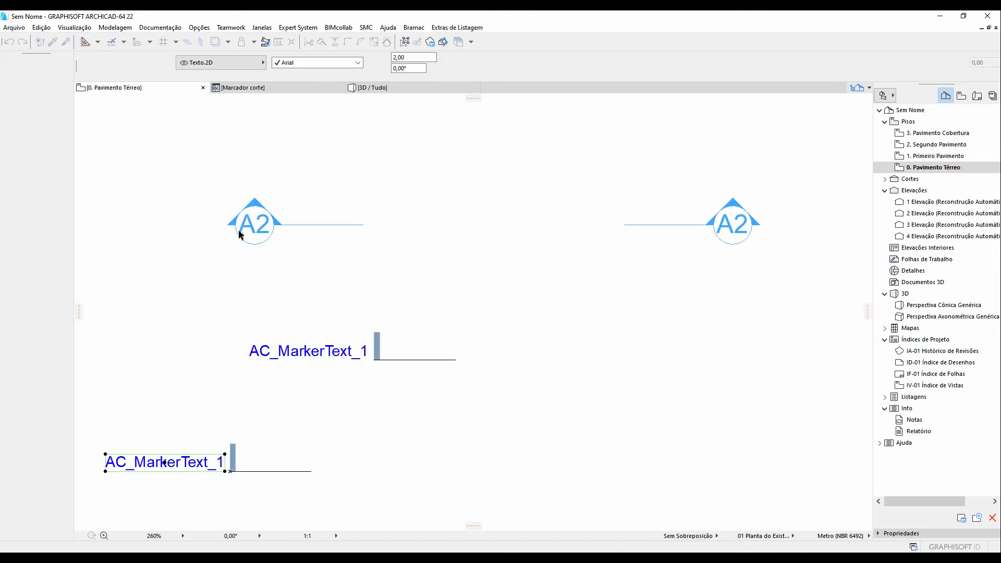
left_click(336, 532)
left_click(367, 422)
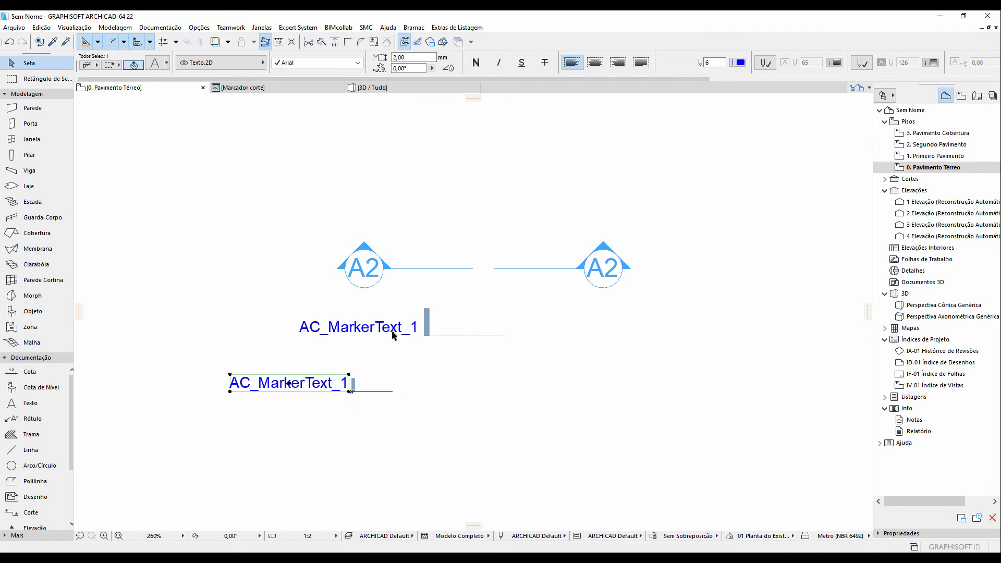
left_click(335, 535)
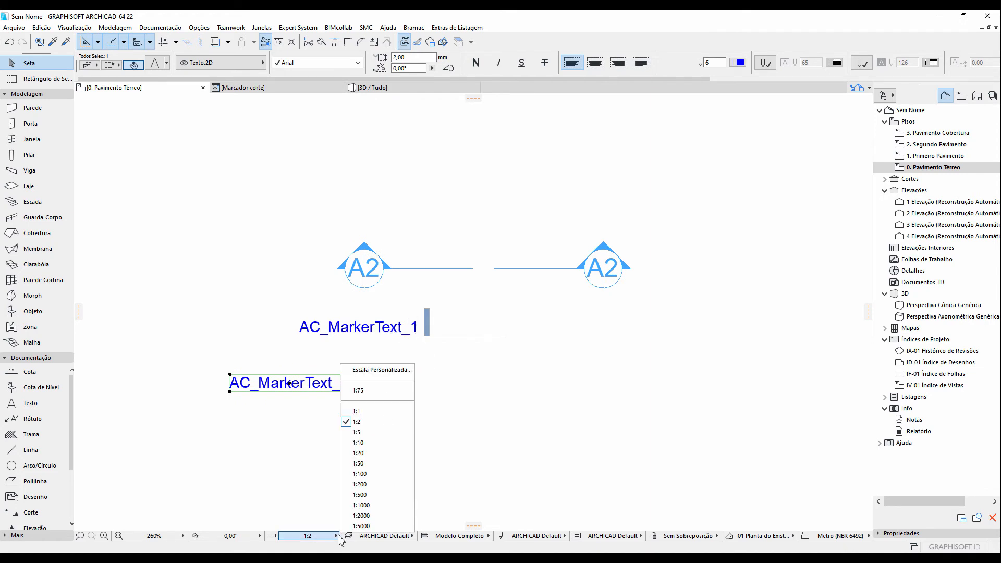
left_click(388, 436)
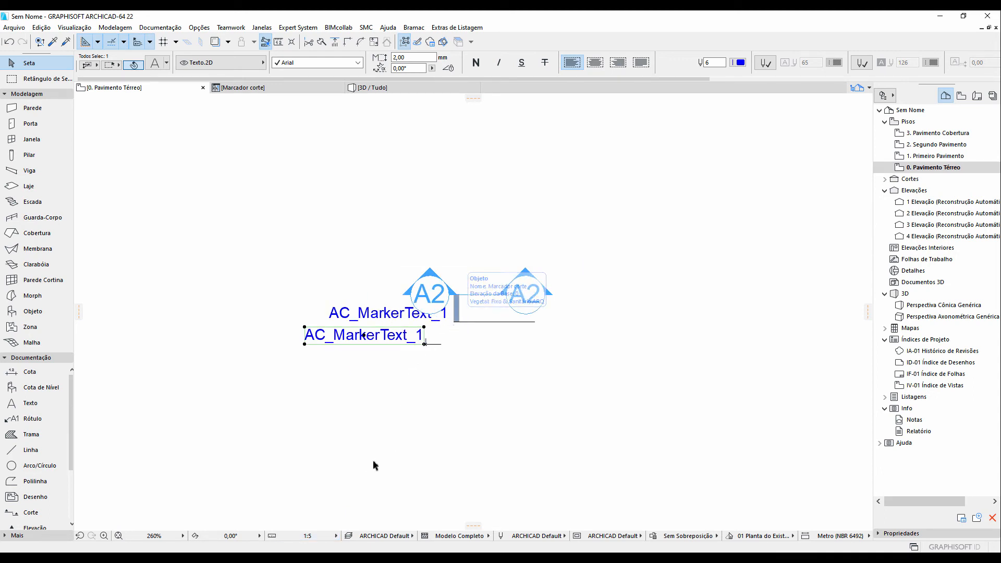
left_click(335, 535)
left_click(357, 412)
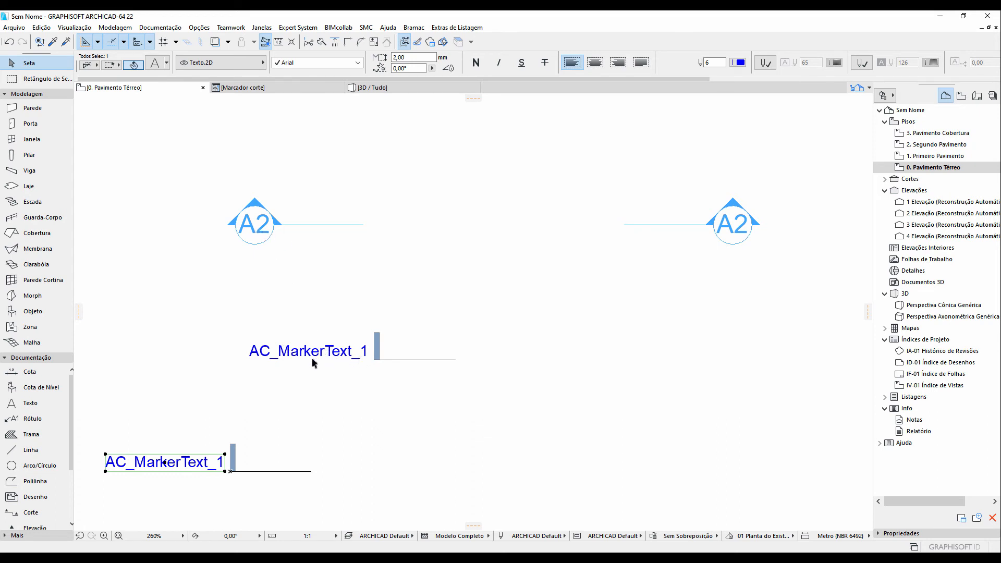
In the 2D script, replace the quoted "AC_MarkerText_1" string with the AC_MarkerText_1 parameter and save the object
left_click(259, 89)
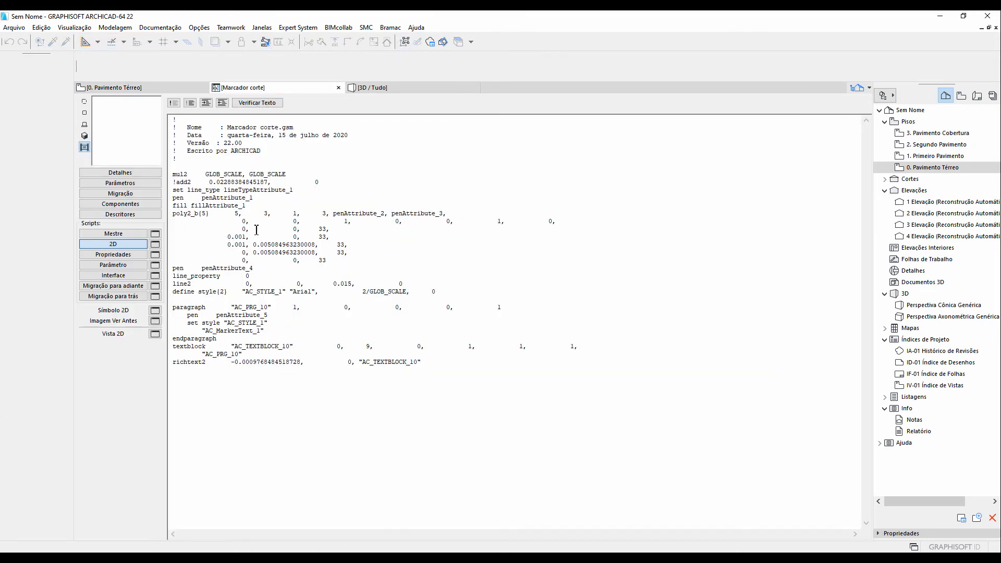
left_click(144, 185)
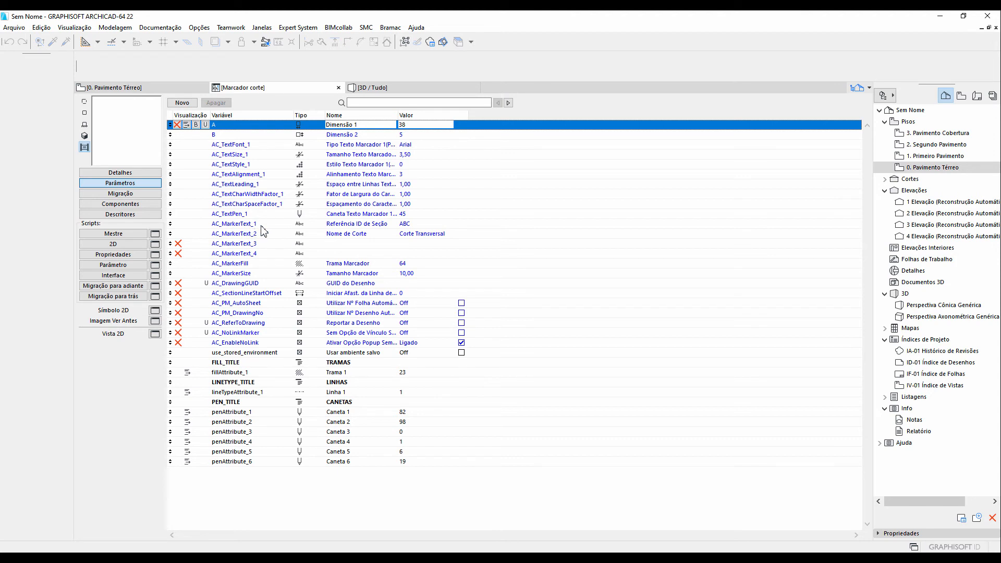
left_click(176, 89)
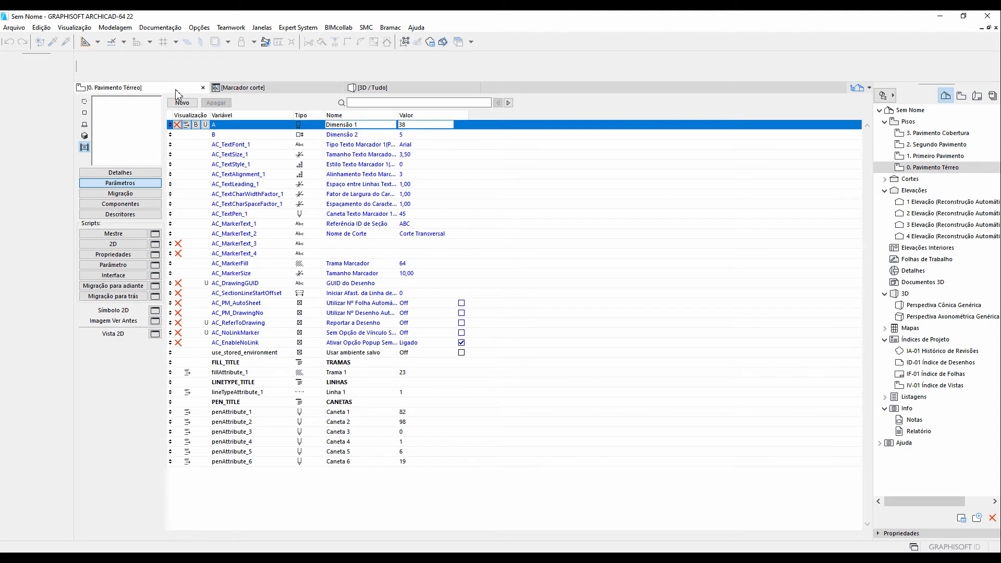
left_click(227, 88)
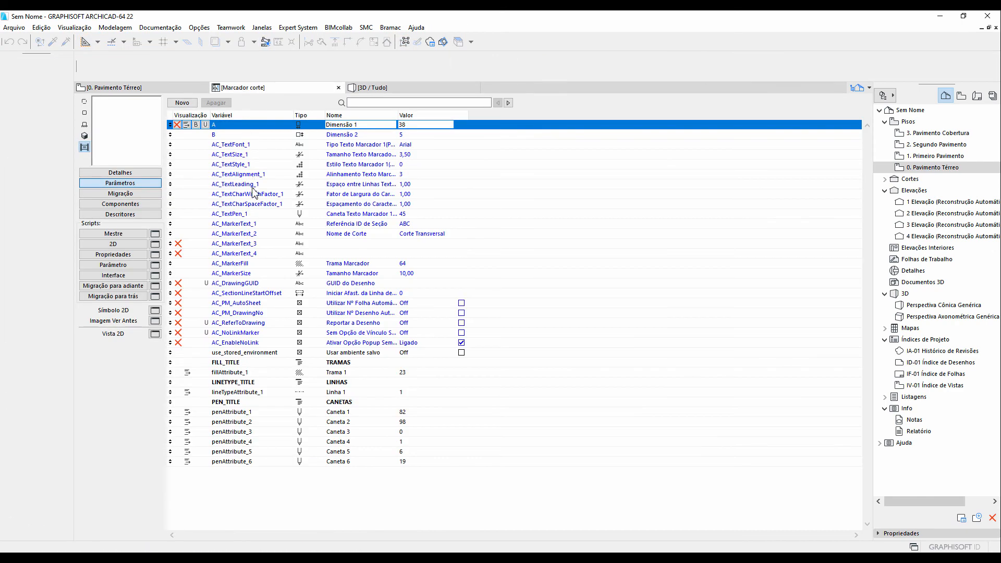
left_click(118, 245)
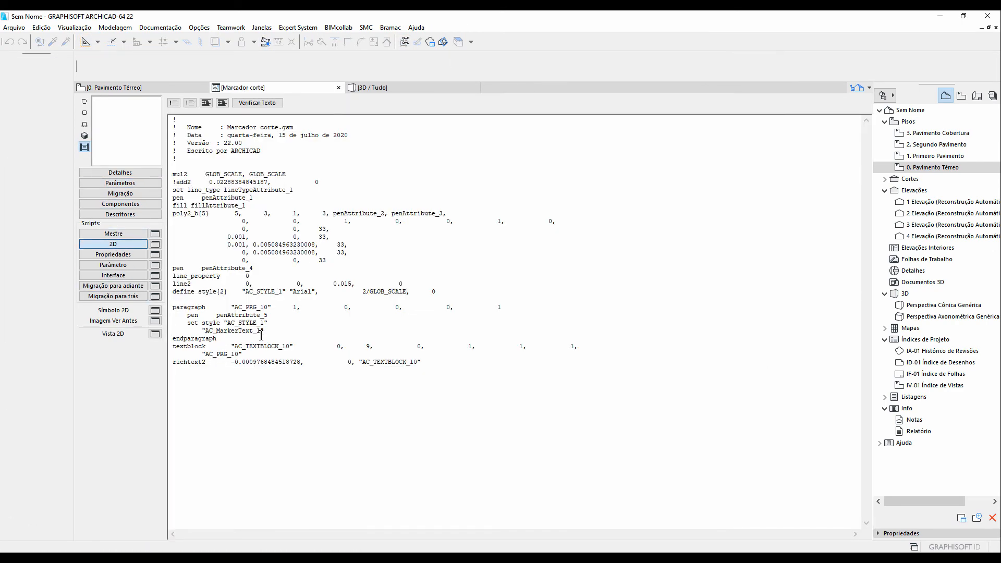
left_click_drag(262, 334, 209, 334)
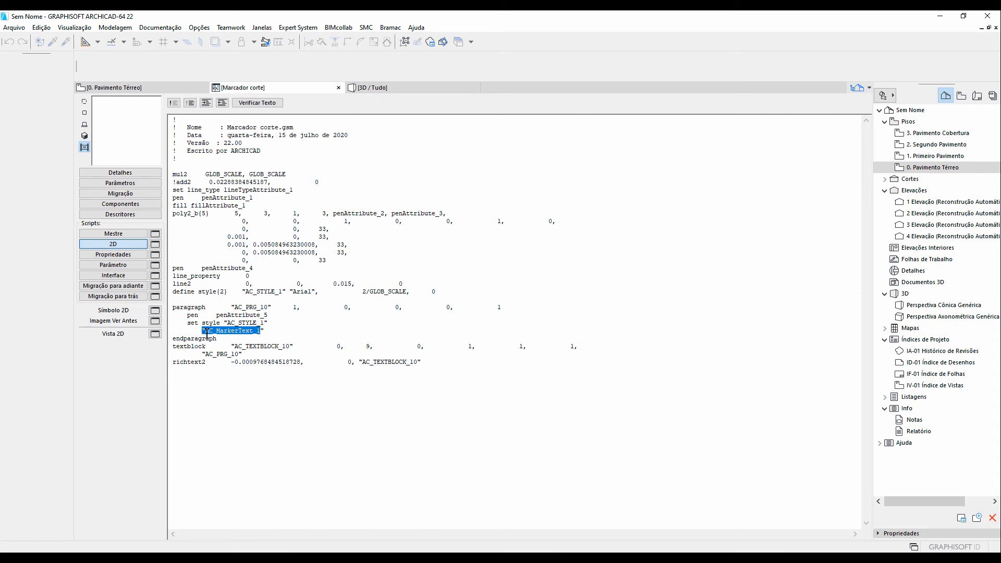
left_click(209, 335)
key("BackSpace")
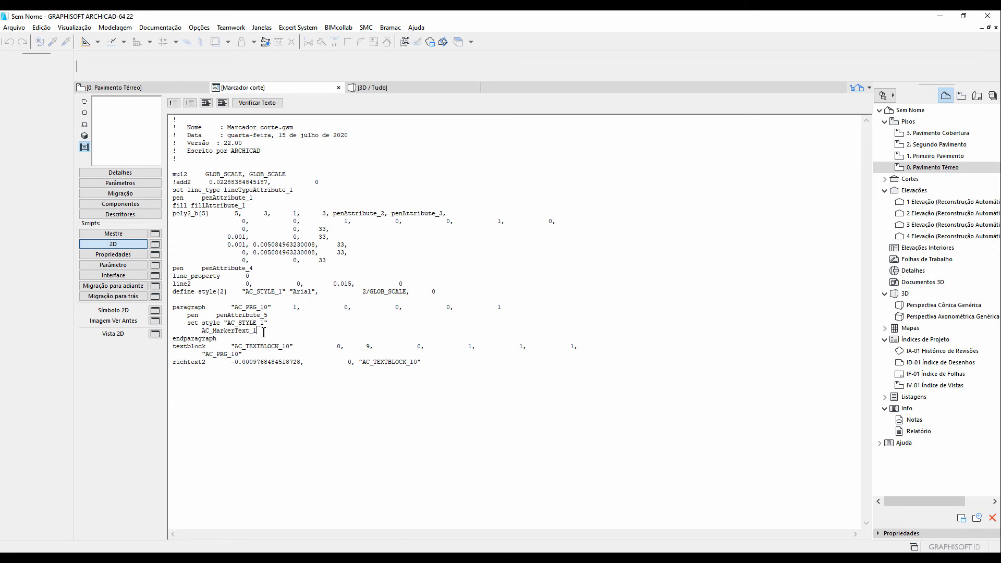
left_click(23, 32)
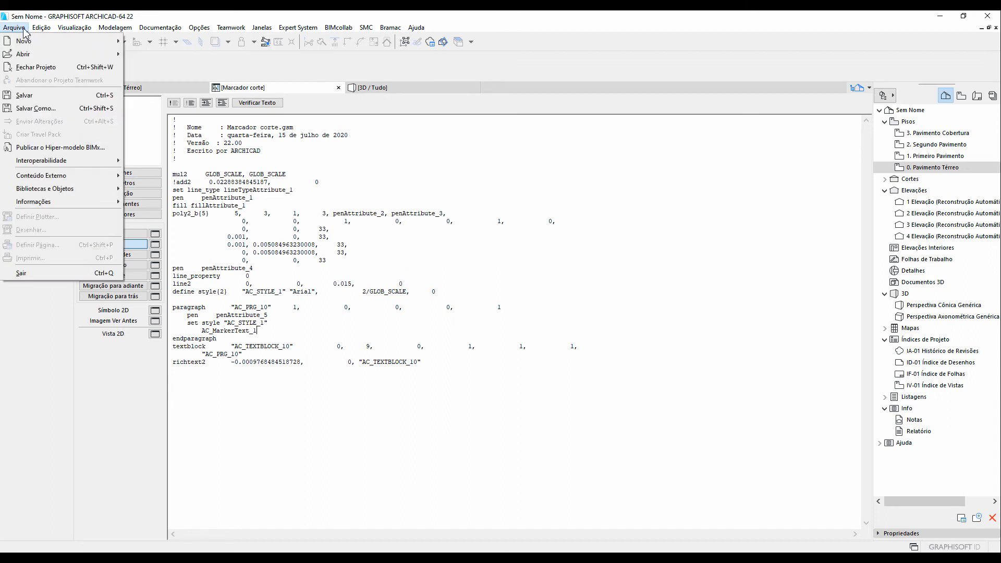
left_click(56, 97)
Examine the placed object's custom settings, then select a section marker on the floor plan
left_click(176, 90)
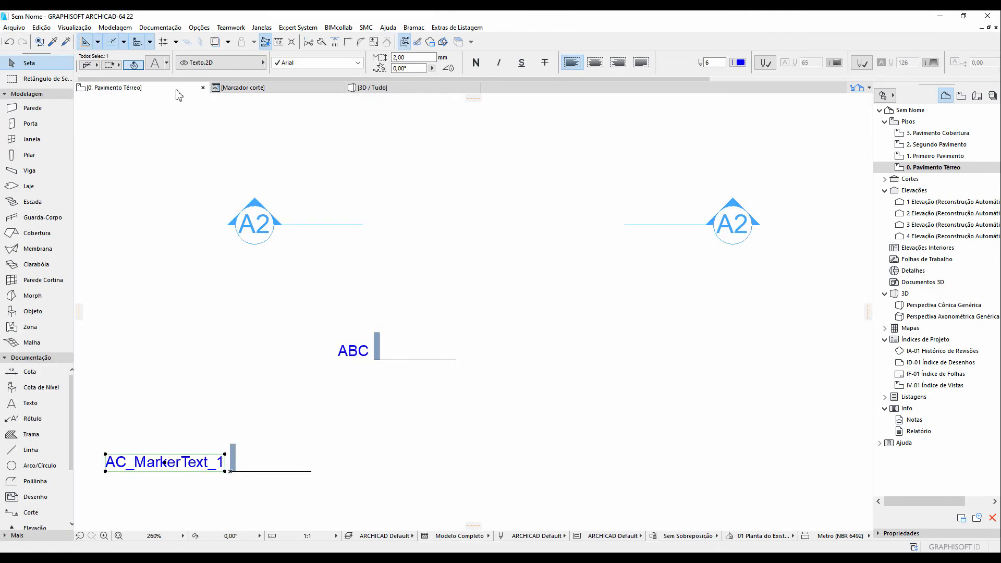
left_click(378, 355)
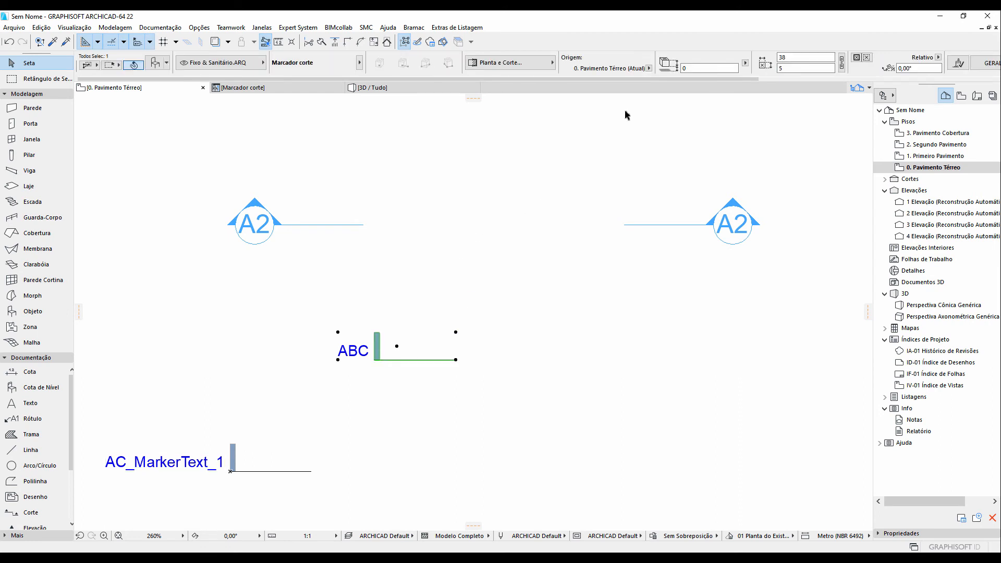
scroll(671, 73, "down", 6)
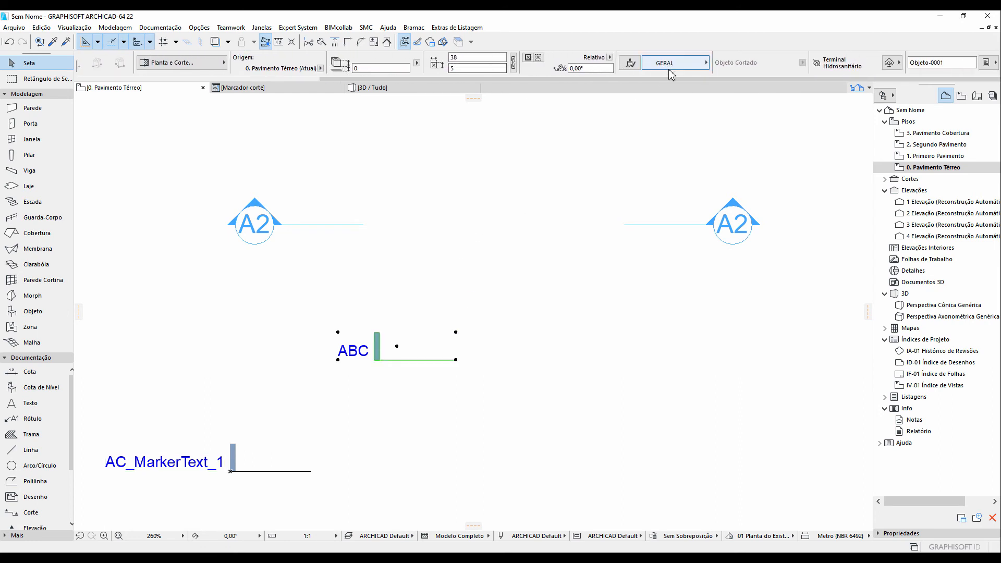
scroll(725, 70, "up", 6)
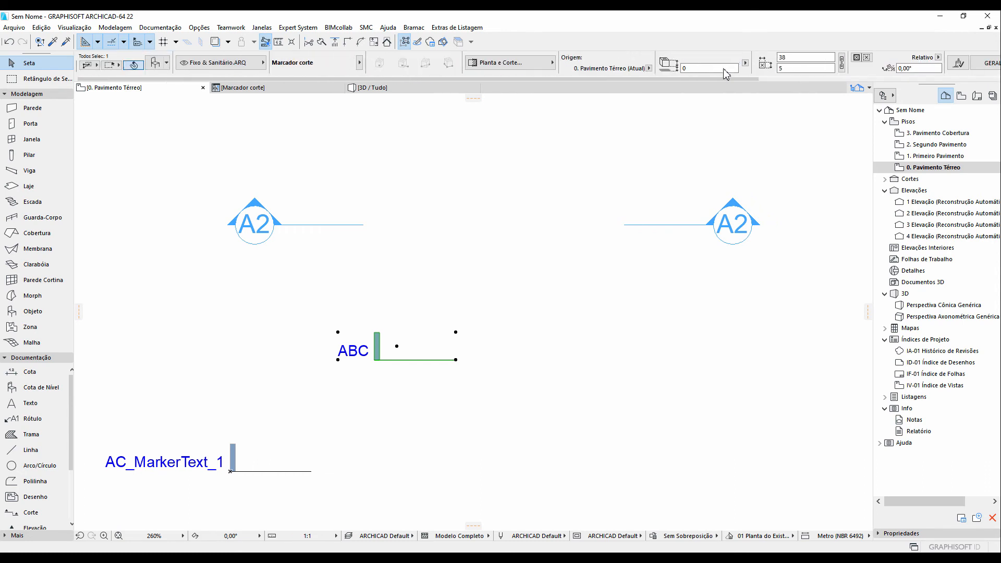
left_click(154, 65)
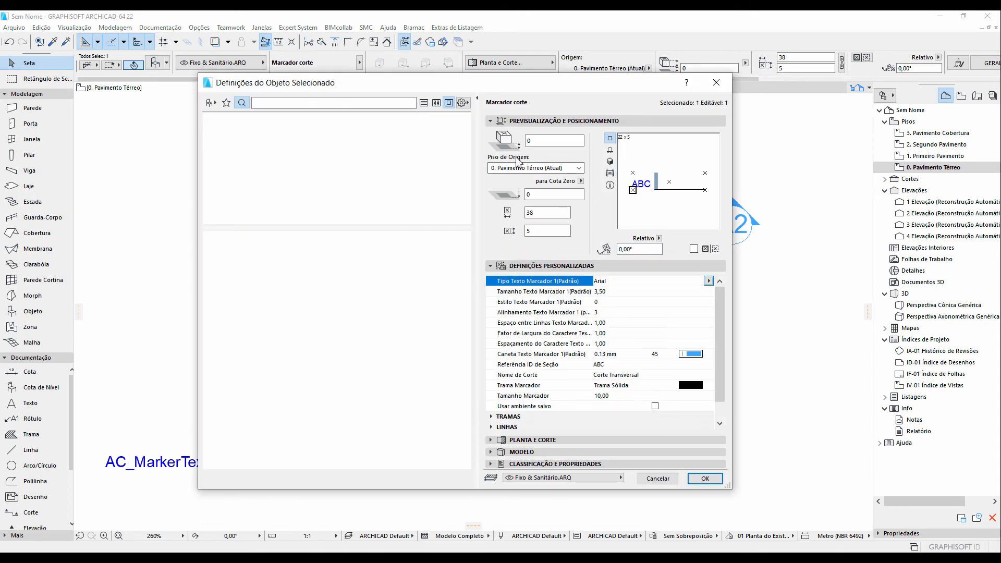
left_click(577, 267)
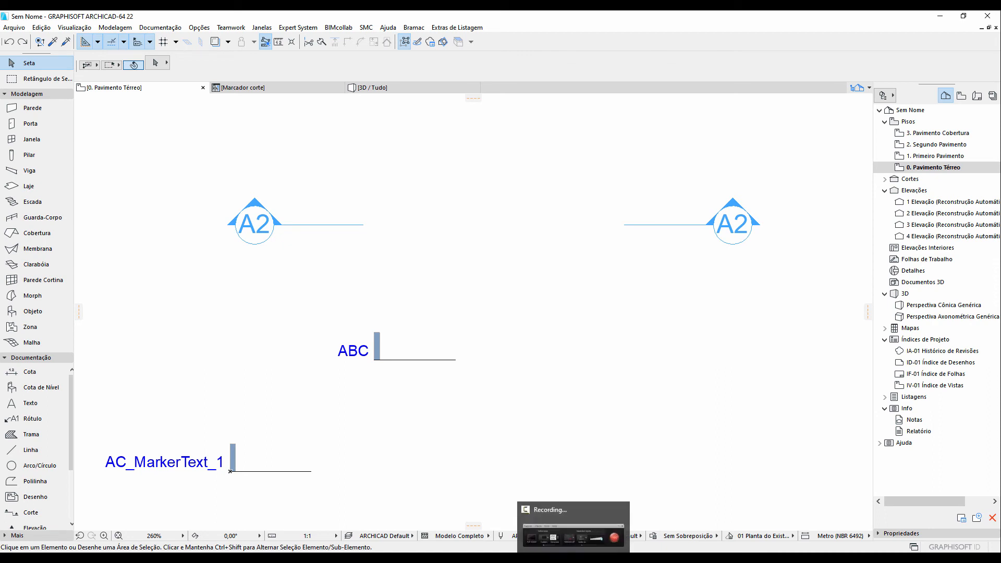
left_click(253, 224)
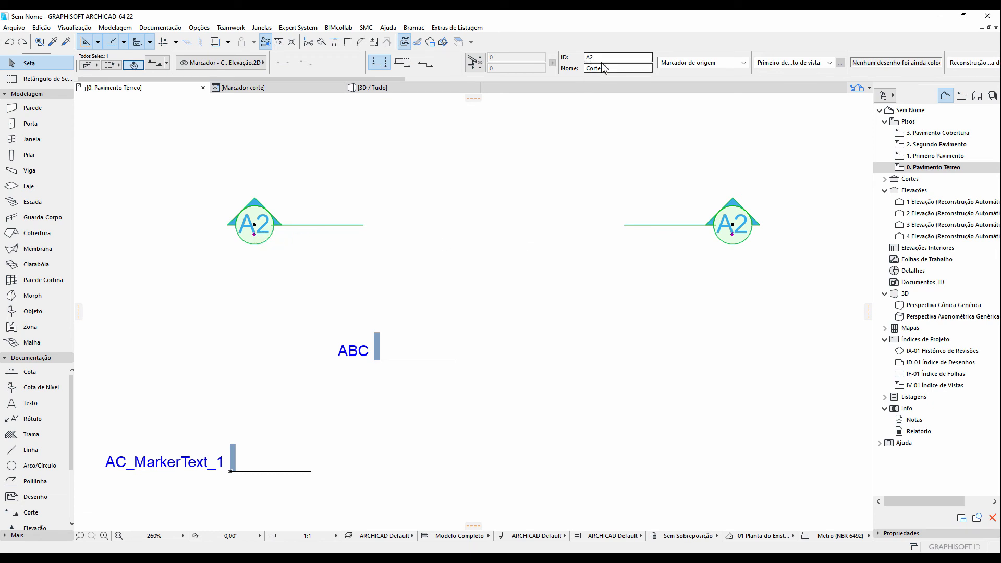
Switch the selected section marker's marker type to the custom Marcador corte object in its settings
left_click_drag(595, 58, 588, 59)
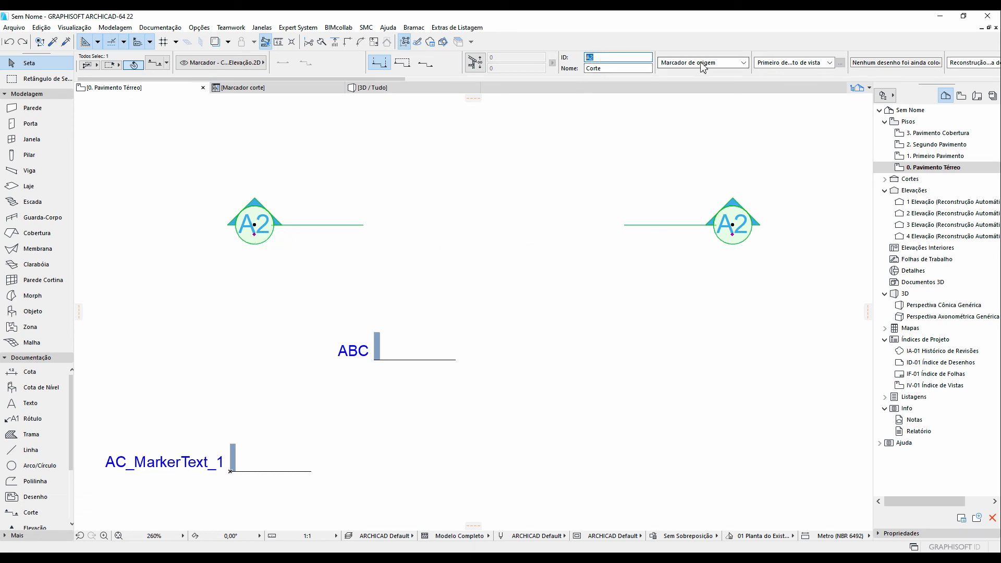
scroll(719, 66, "down", 3)
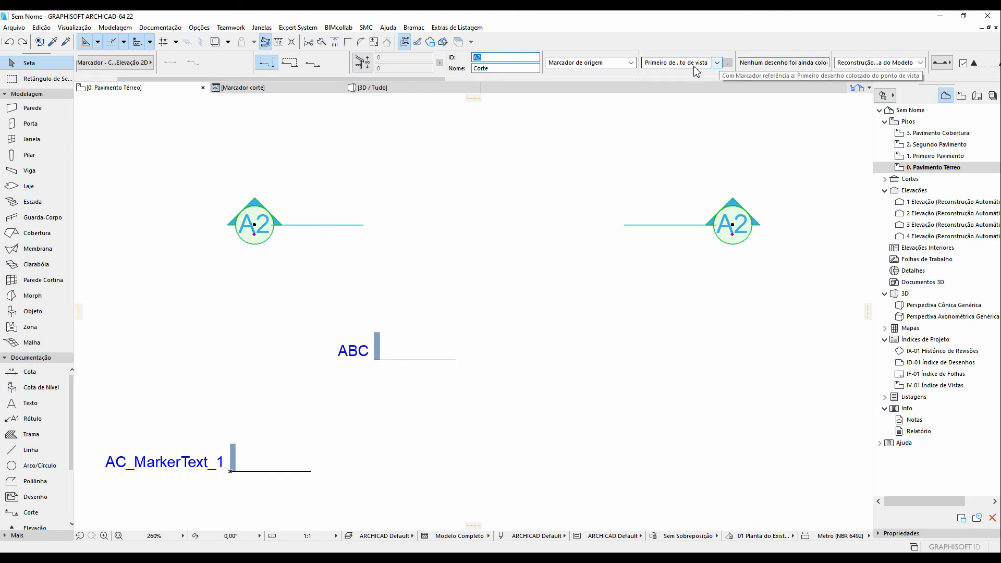
scroll(308, 65, "up", 3)
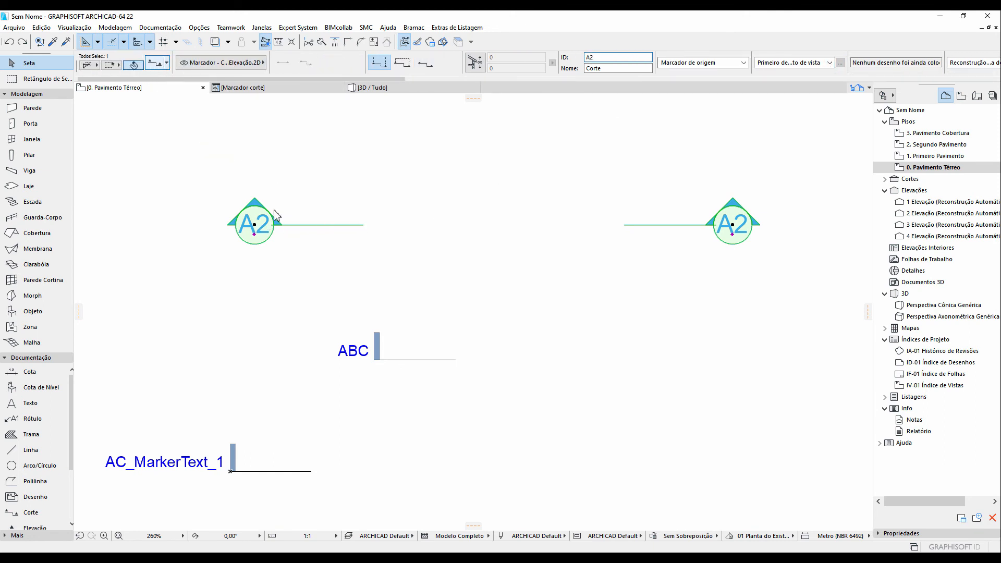
double_click(275, 213)
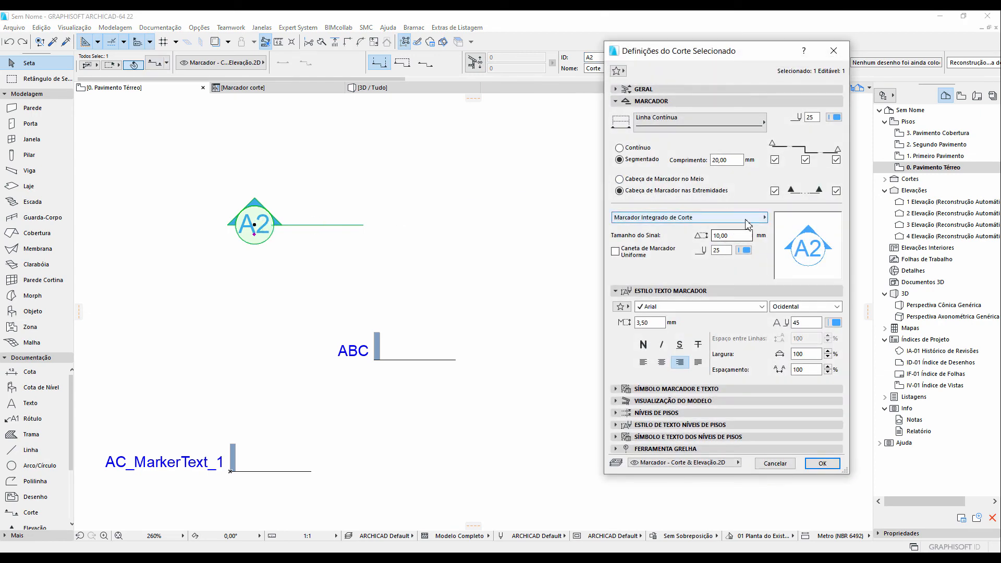
left_click(750, 218)
left_click(799, 241)
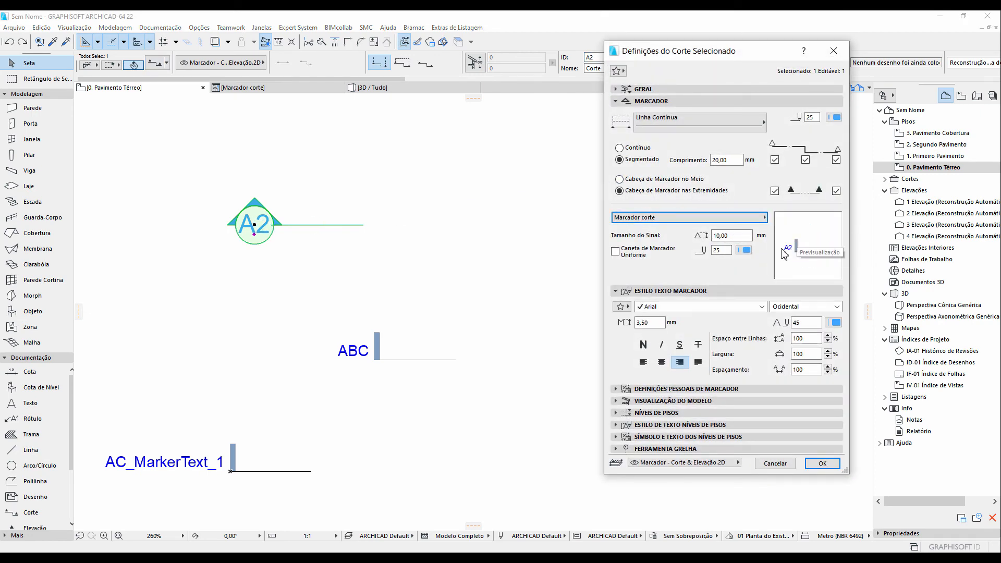
left_click(821, 463)
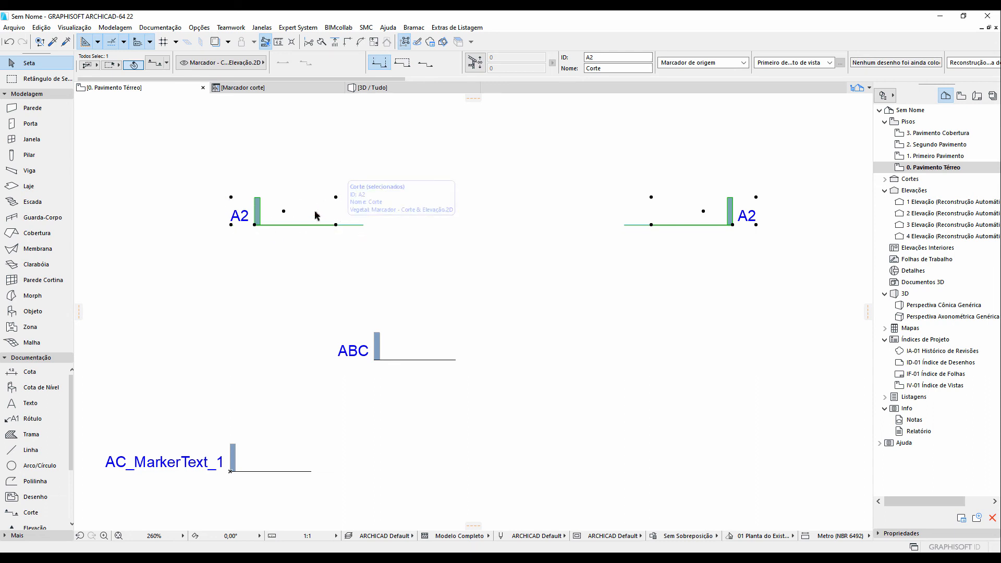
Open the object's compatibility options from its details, close them unchanged, and save the object
left_click(267, 89)
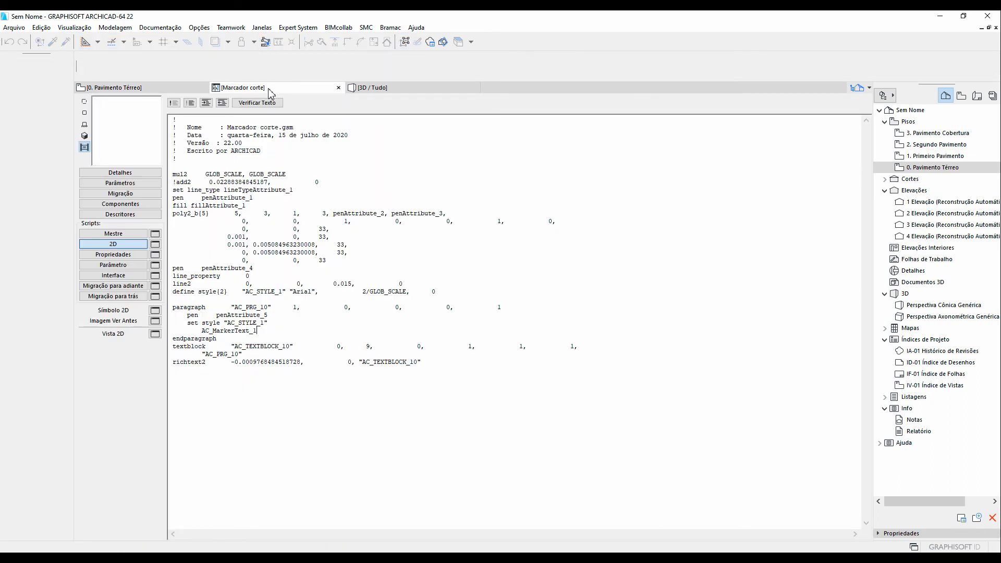
left_click(131, 175)
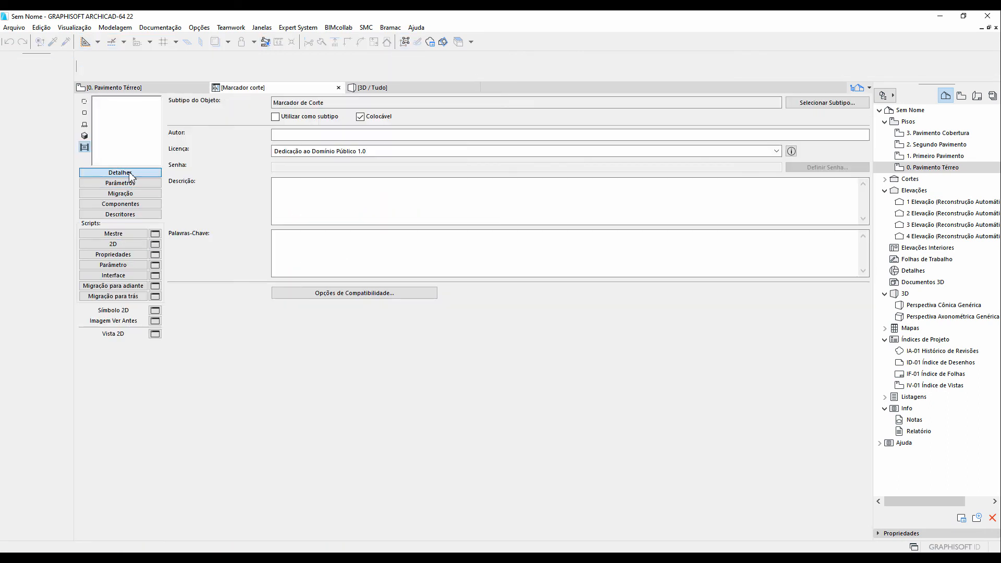
left_click(364, 293)
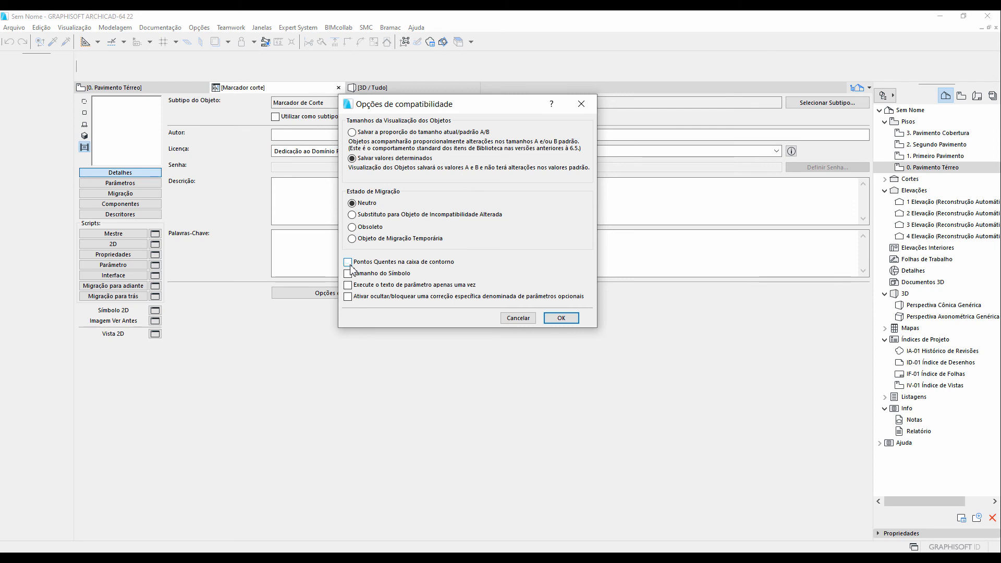
left_click(561, 317)
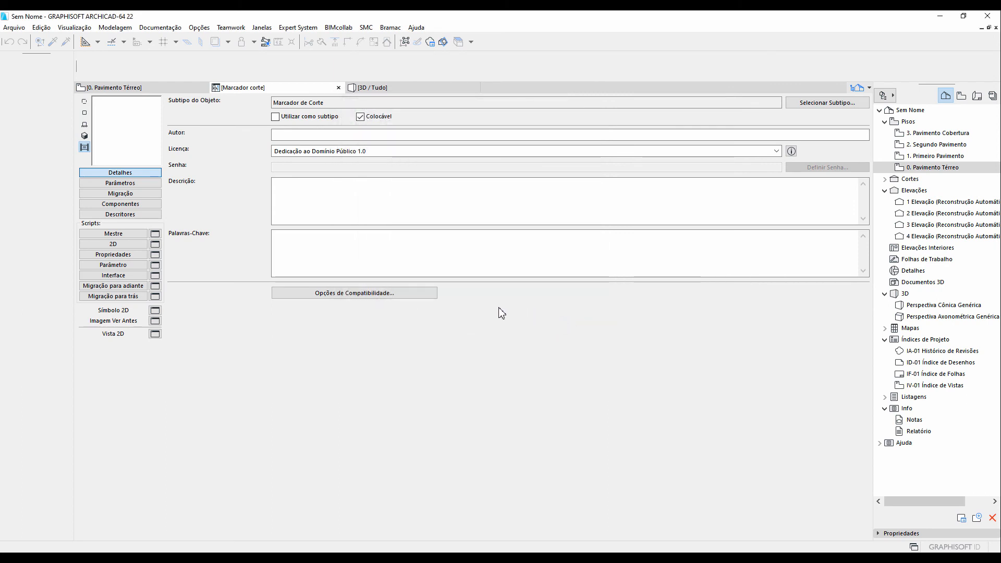
left_click(15, 28)
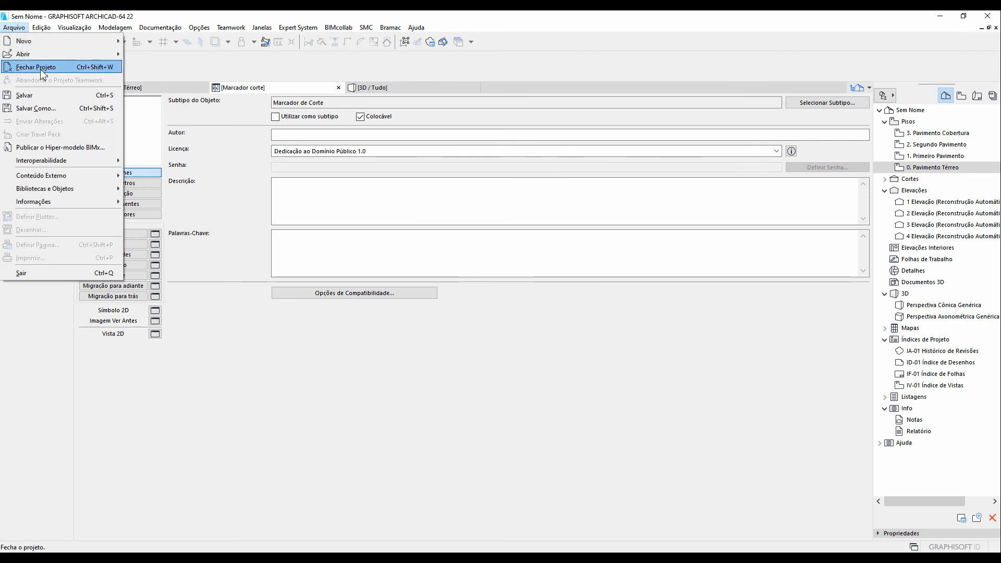
left_click(55, 96)
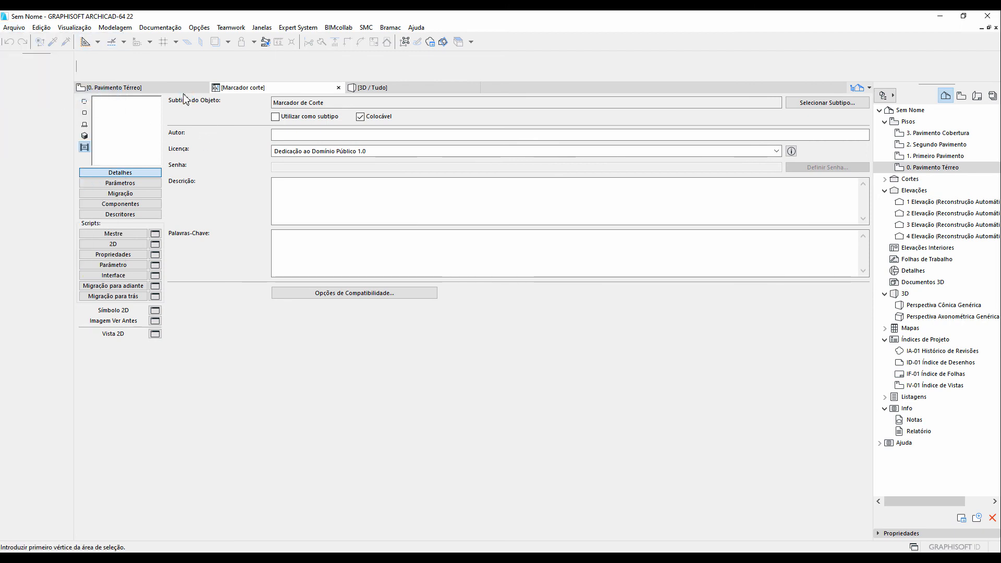
left_click(181, 88)
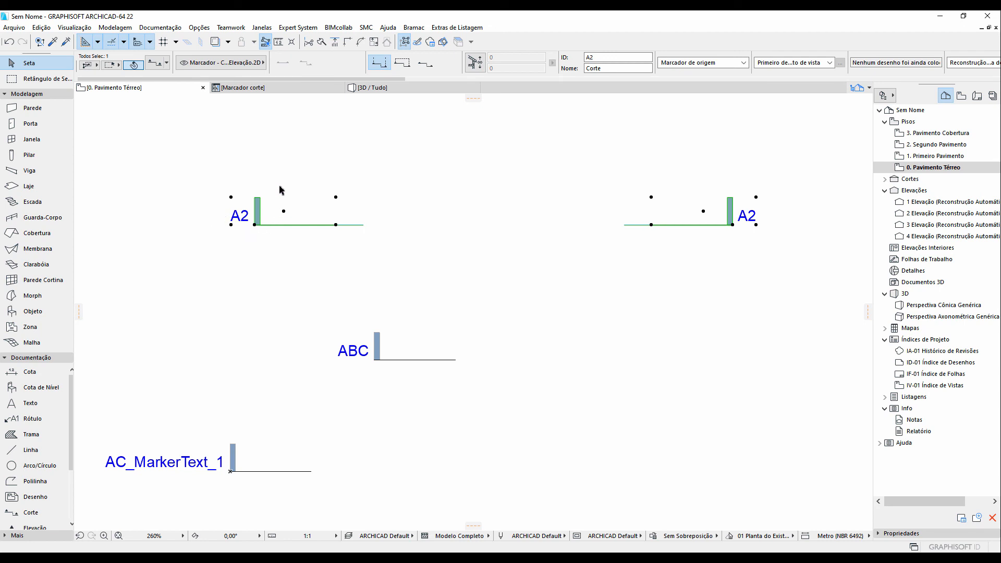
Add a hotspot2 0,0 line to the object's 2D script, check the script and save the object
left_click(270, 89)
left_click(123, 245)
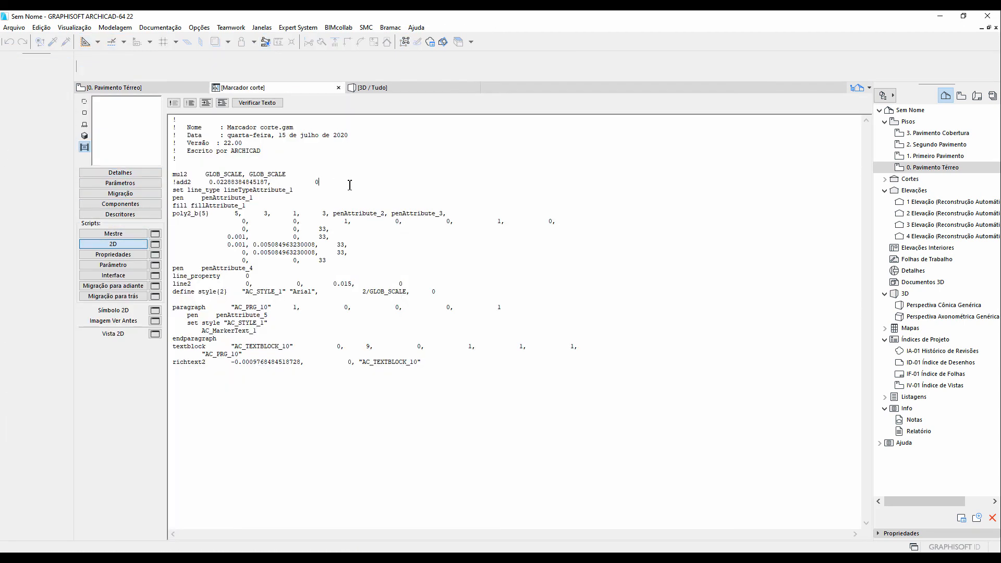
key("Return")
key("Return")
key("Return")
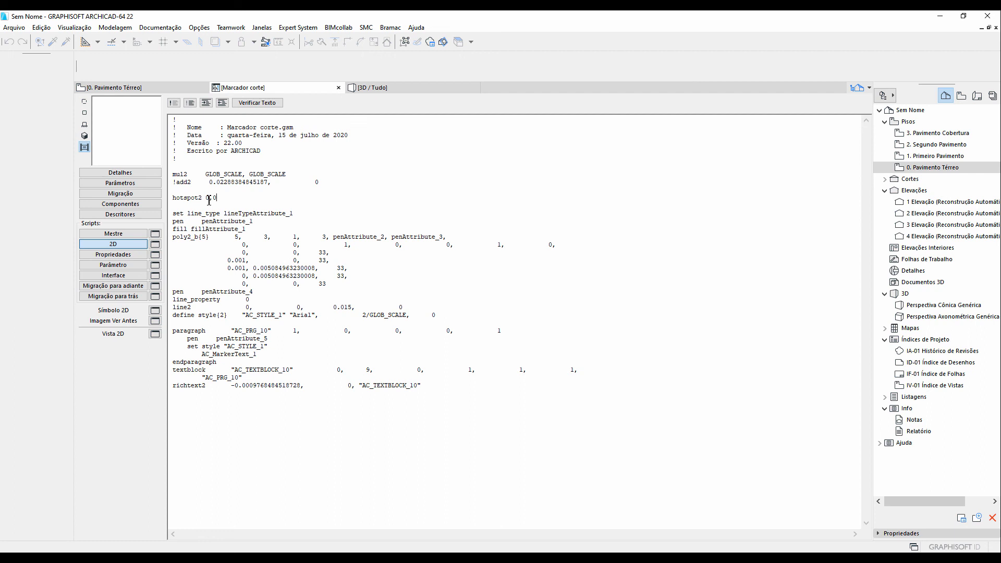
left_click(252, 105)
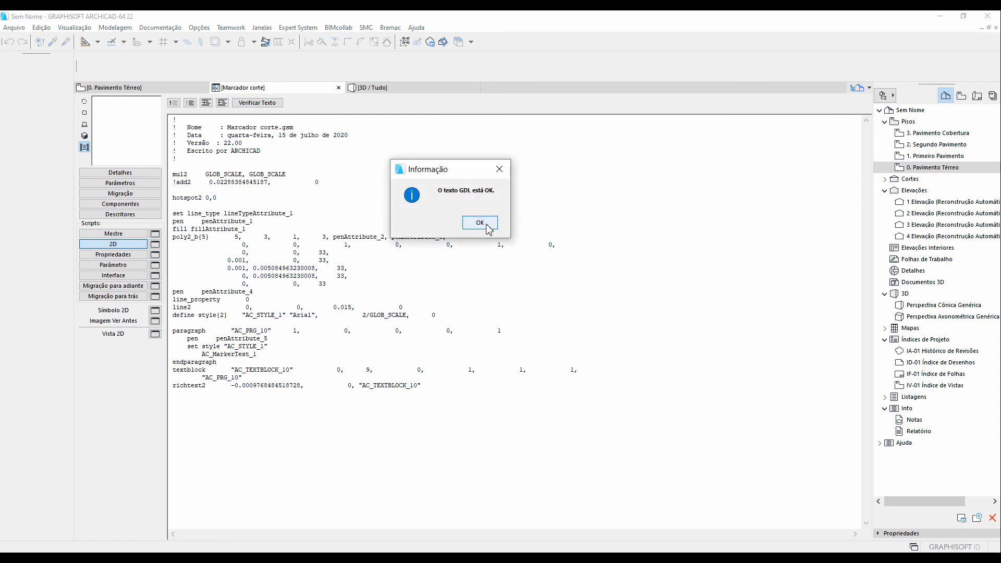
left_click(474, 221)
left_click(16, 27)
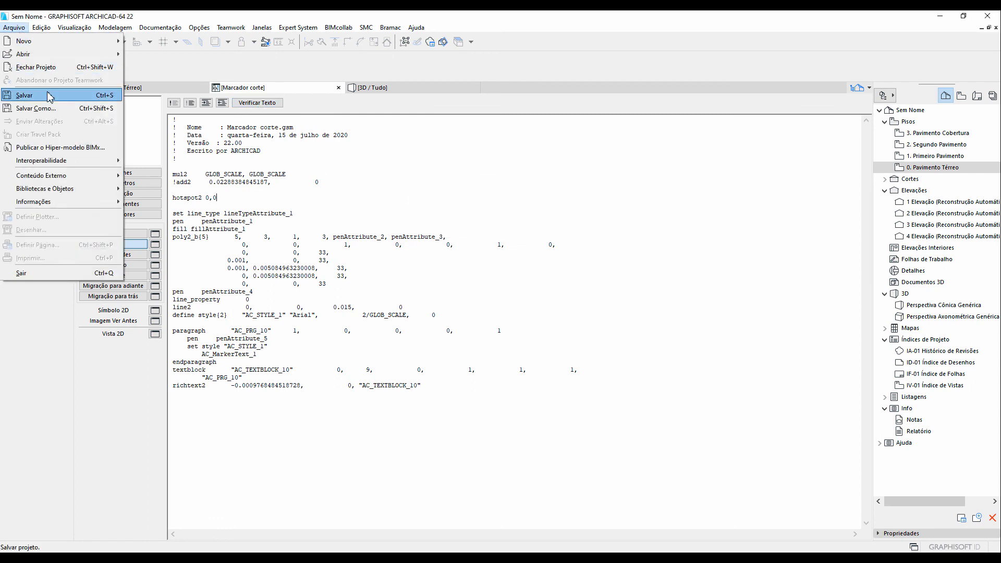
left_click(49, 96)
left_click(158, 90)
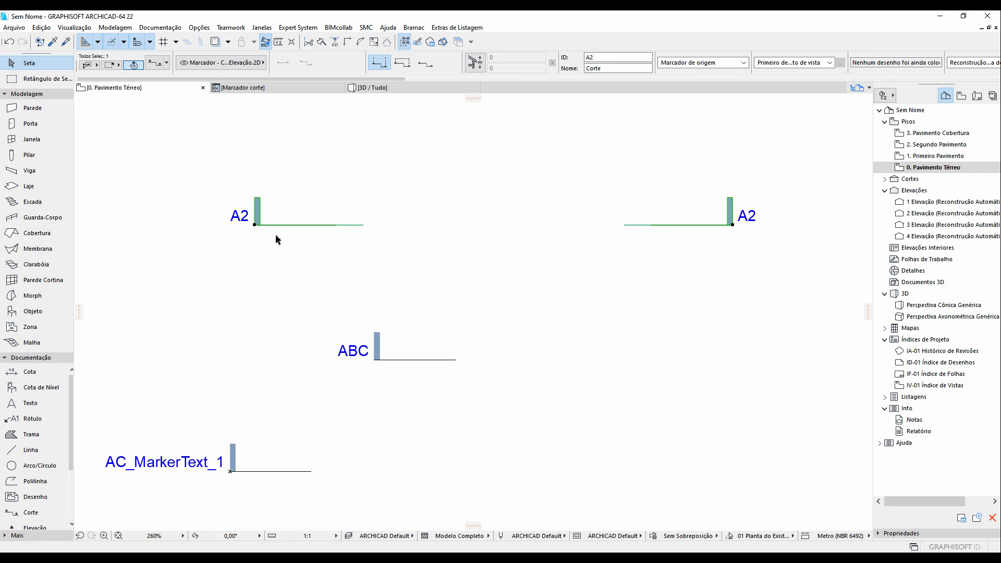
Zoom out on the floor plan and set the drawing scale to 1:5
left_click(248, 88)
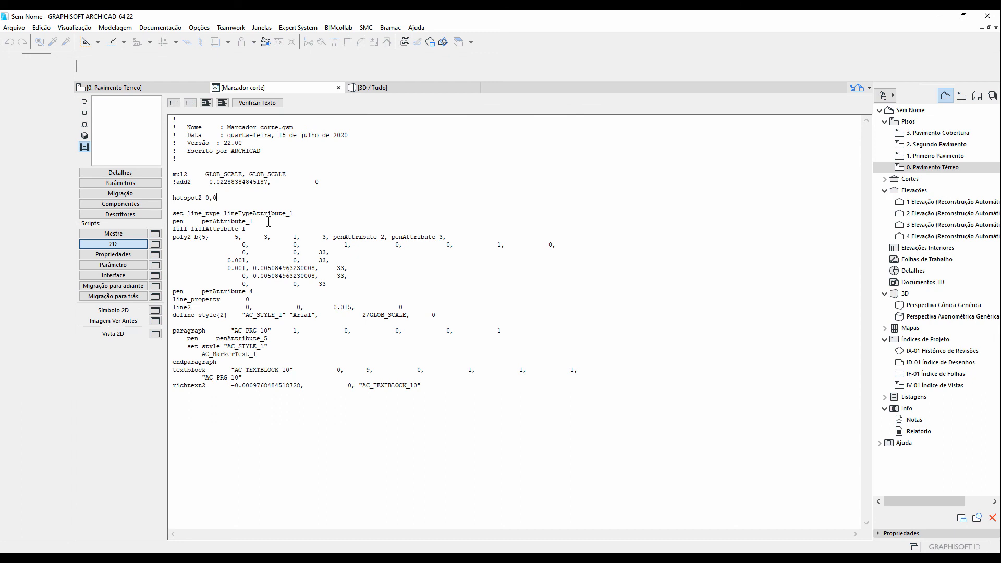
left_click(183, 89)
scroll(418, 294, "down", 1)
middle_click_drag(420, 295, 347, 252)
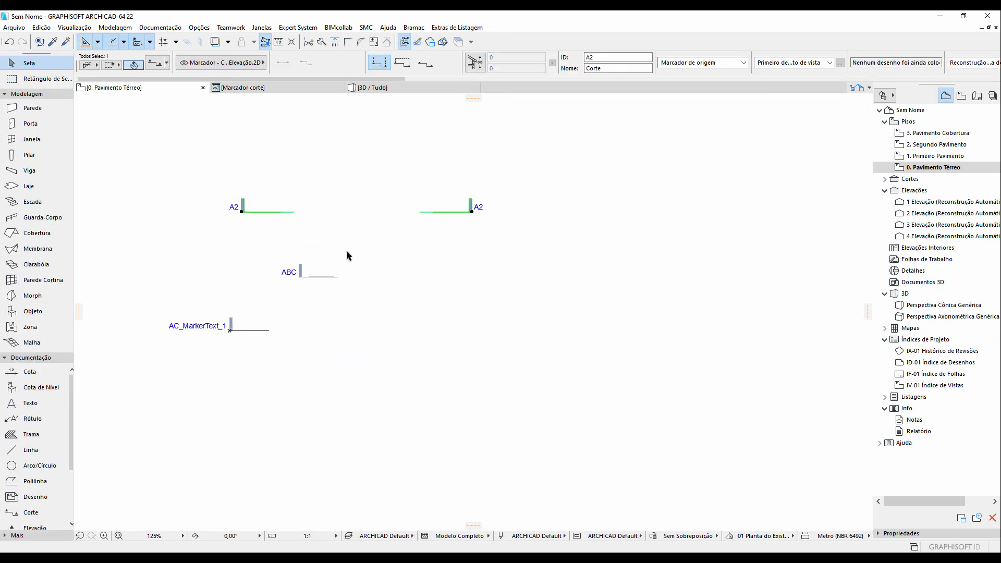
scroll(349, 256, "down", 4)
scroll(351, 260, "up", 4)
left_click(308, 535)
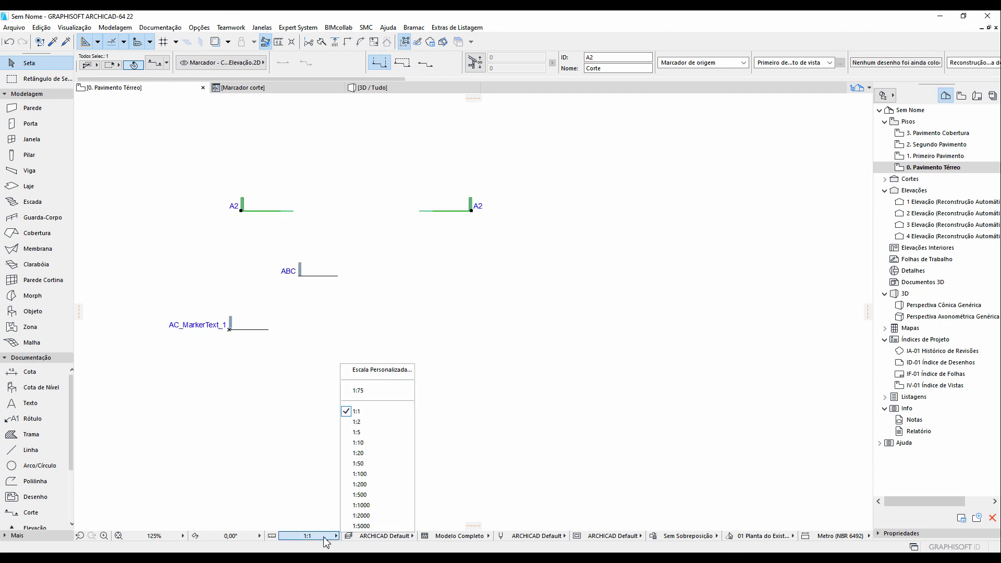
left_click(373, 436)
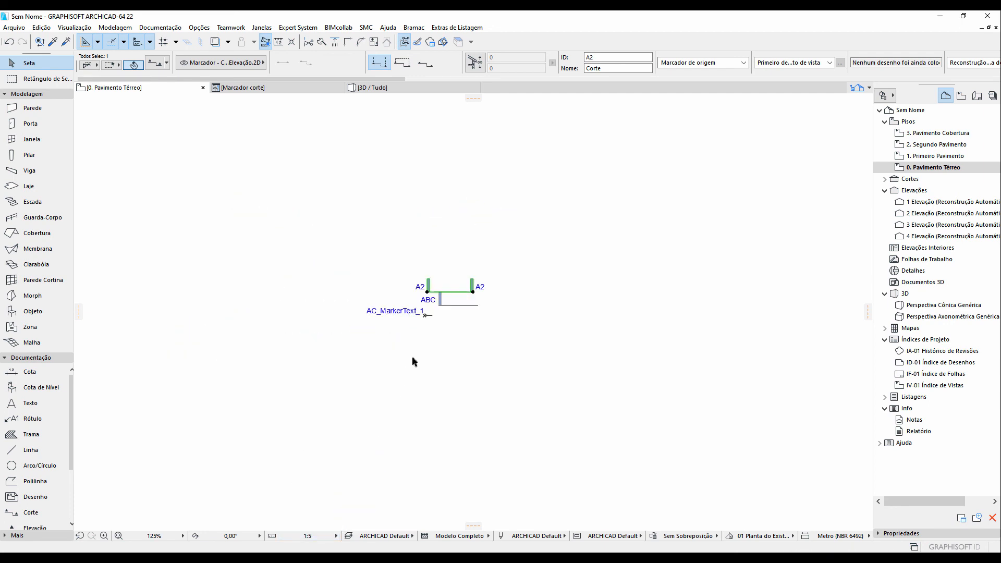
key("Escape")
Draw a new horizontal section line below the existing markers using the custom marker
left_click(44, 517)
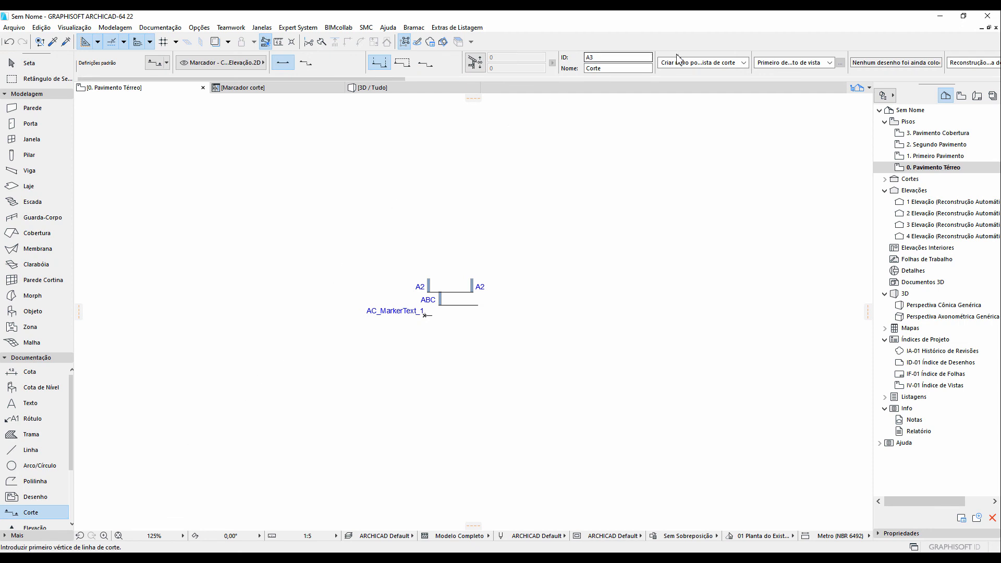
scroll(683, 62, "right", 5)
scroll(687, 62, "right", 5)
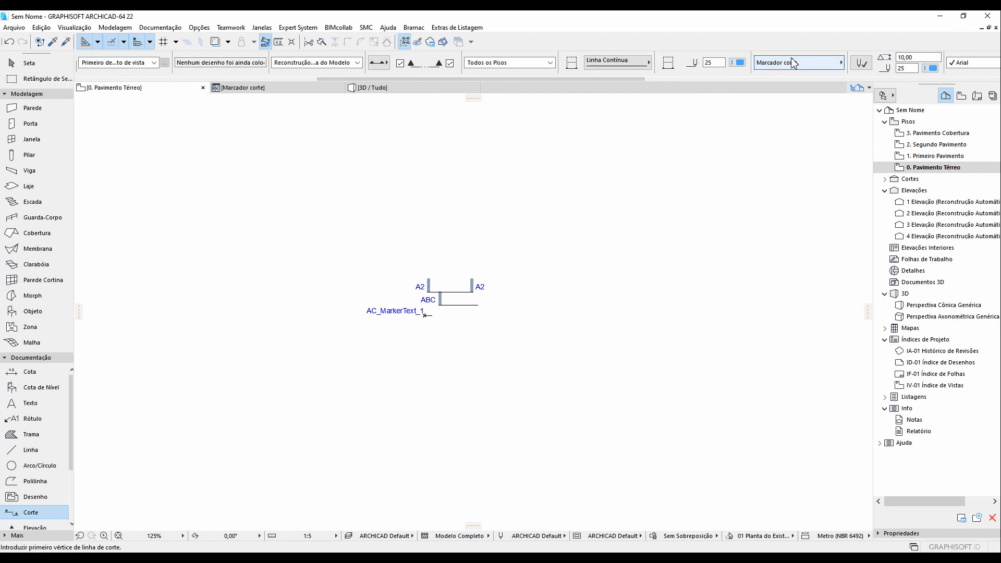
left_click(375, 386)
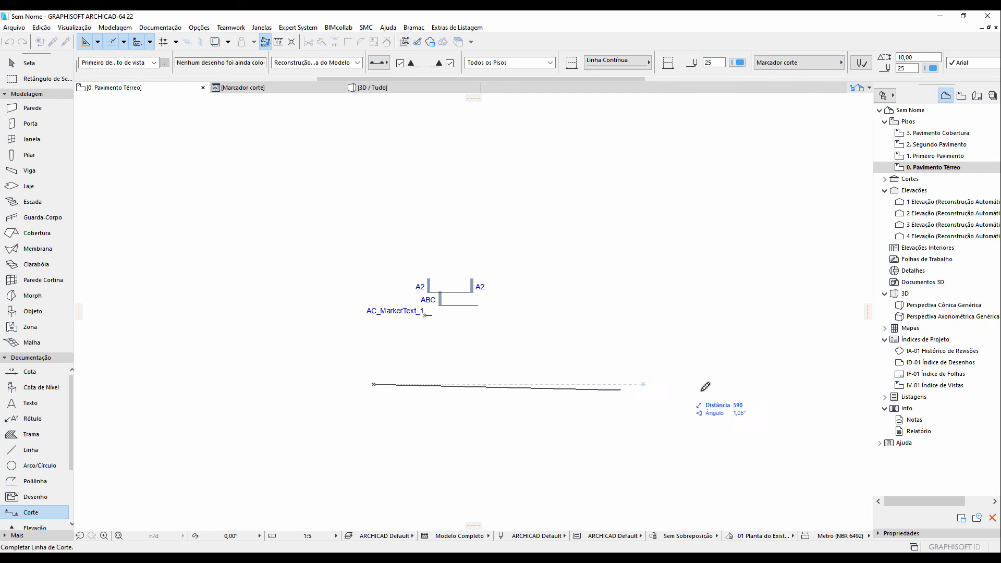
left_click(720, 383)
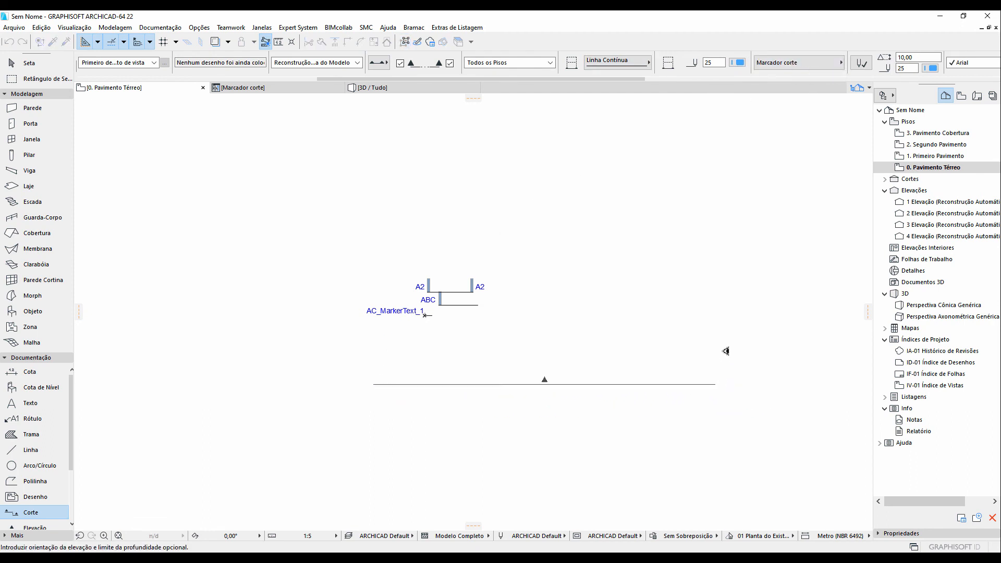
left_click(725, 351)
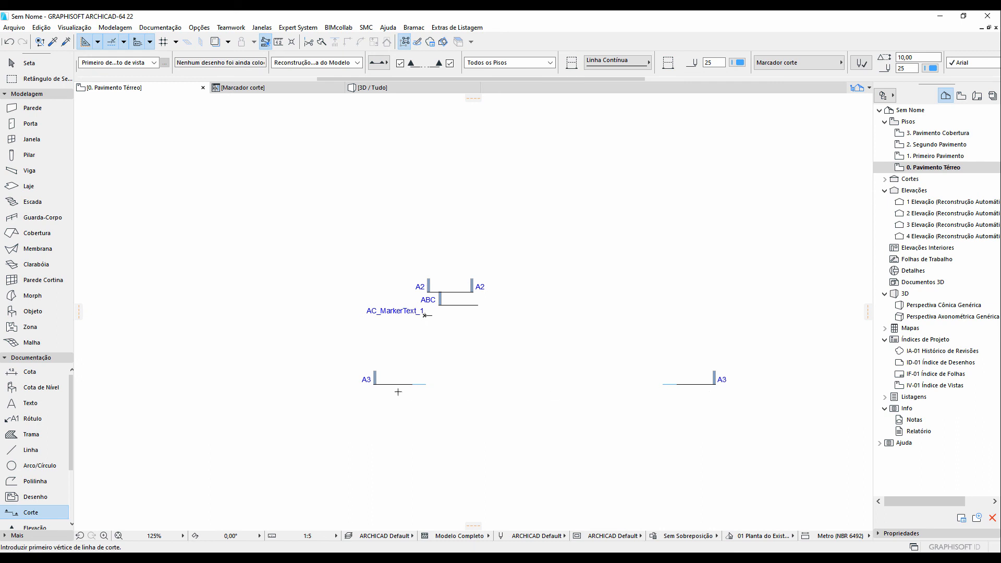
Set the drawing scale to 1:20 and draw another horizontal section line about 2980 long further below
left_click(324, 537)
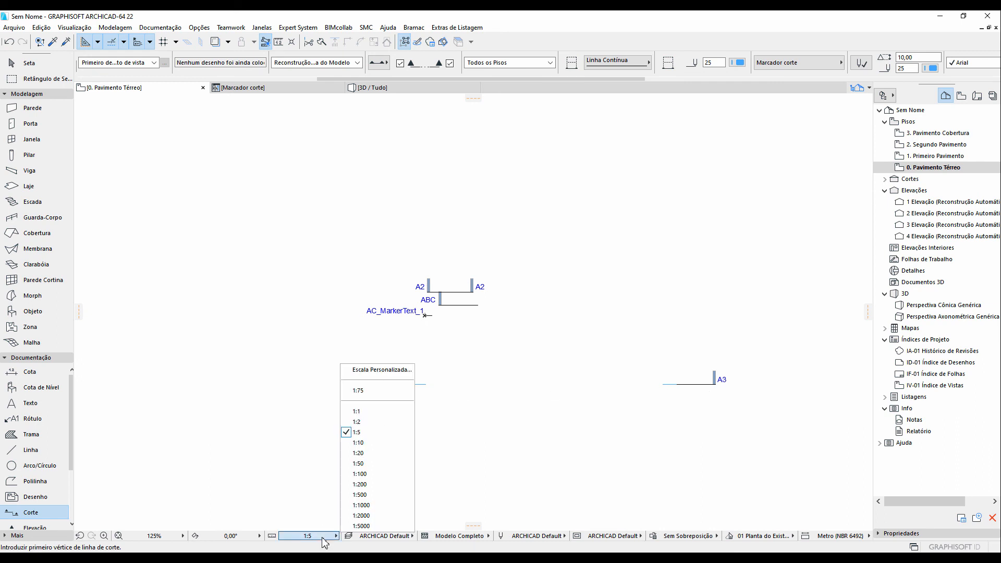
left_click(371, 453)
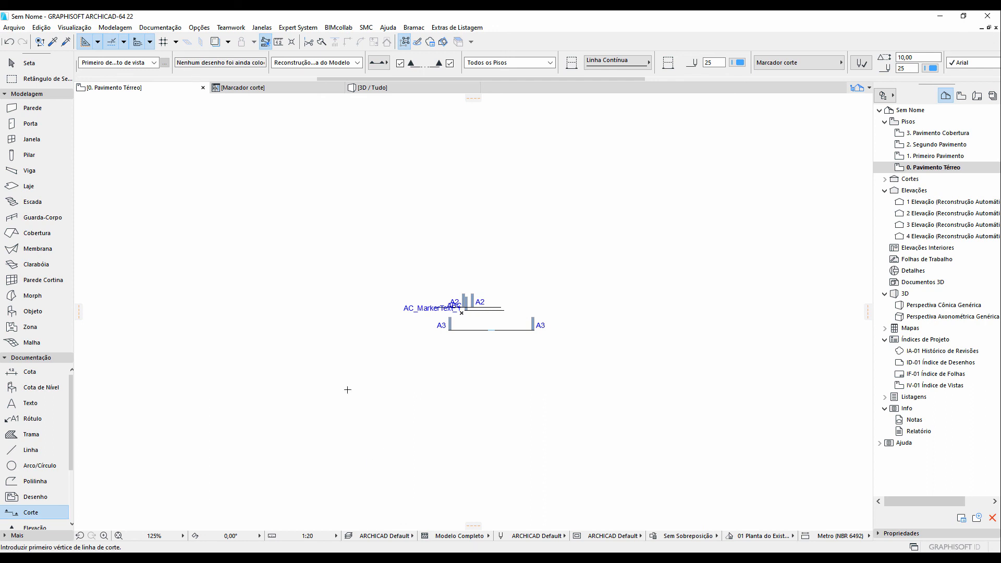
left_click(368, 410)
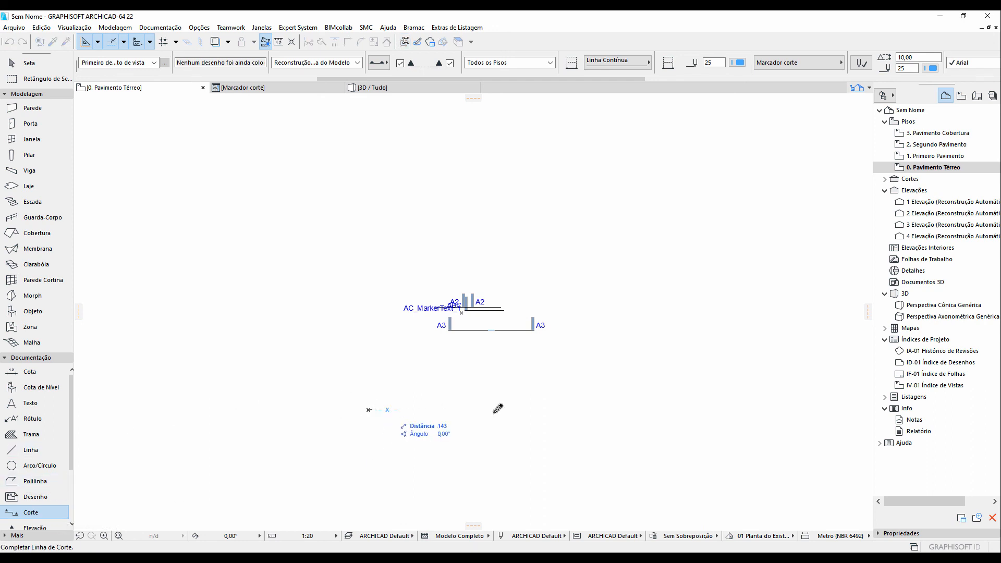
left_click(760, 409)
left_click(762, 355)
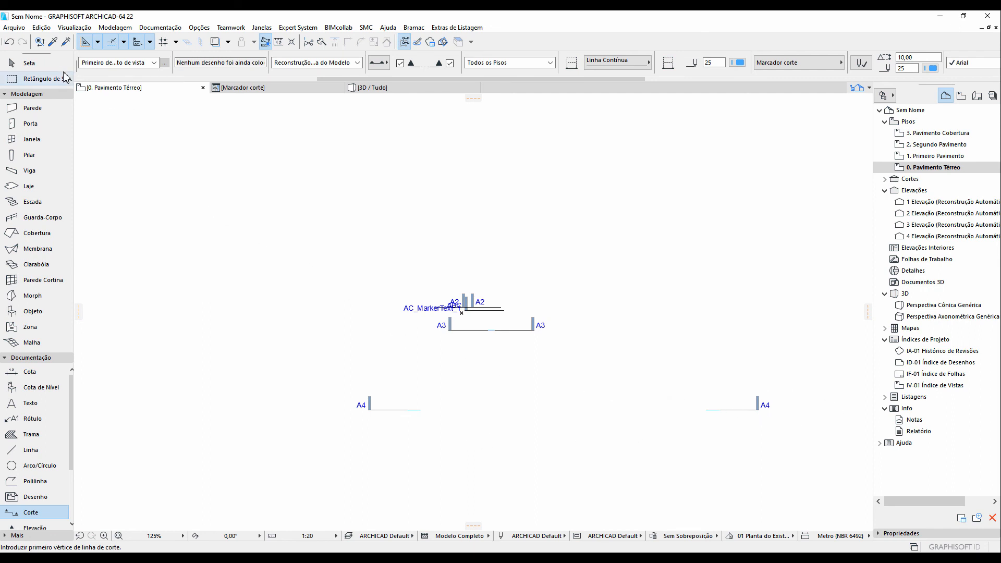
Select the A4 section and shorten its line from the left end
left_click(28, 62)
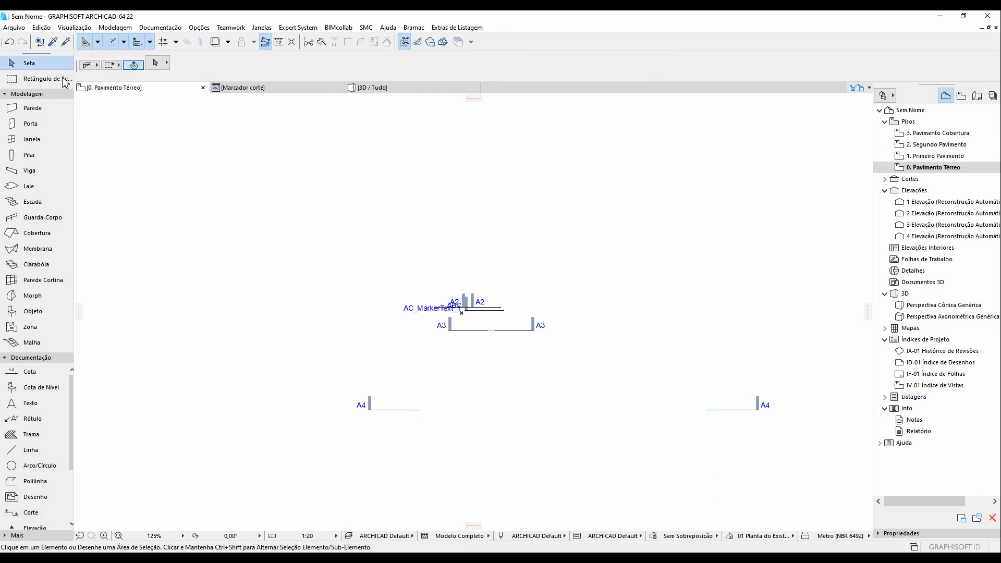
left_click(369, 410)
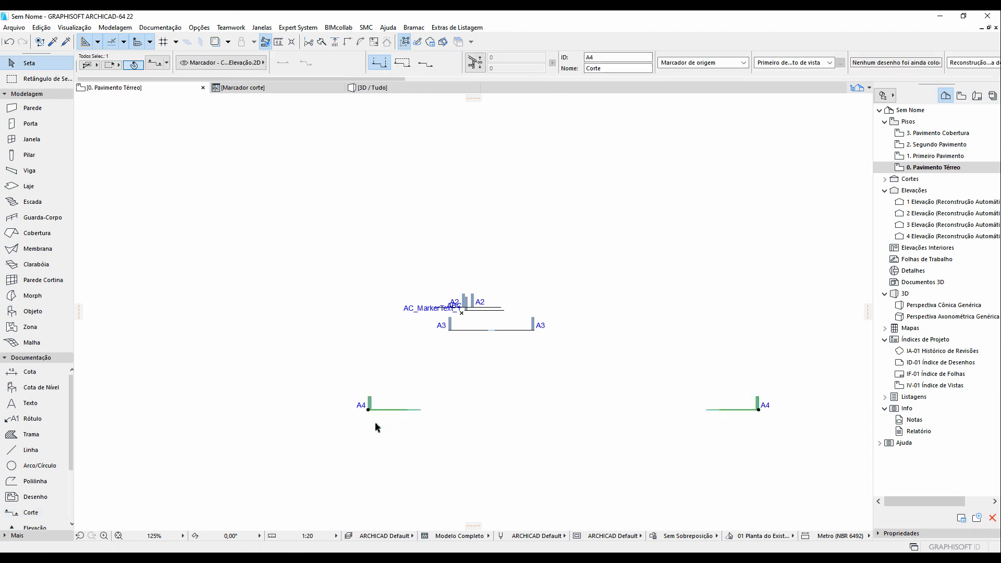
left_click(369, 411)
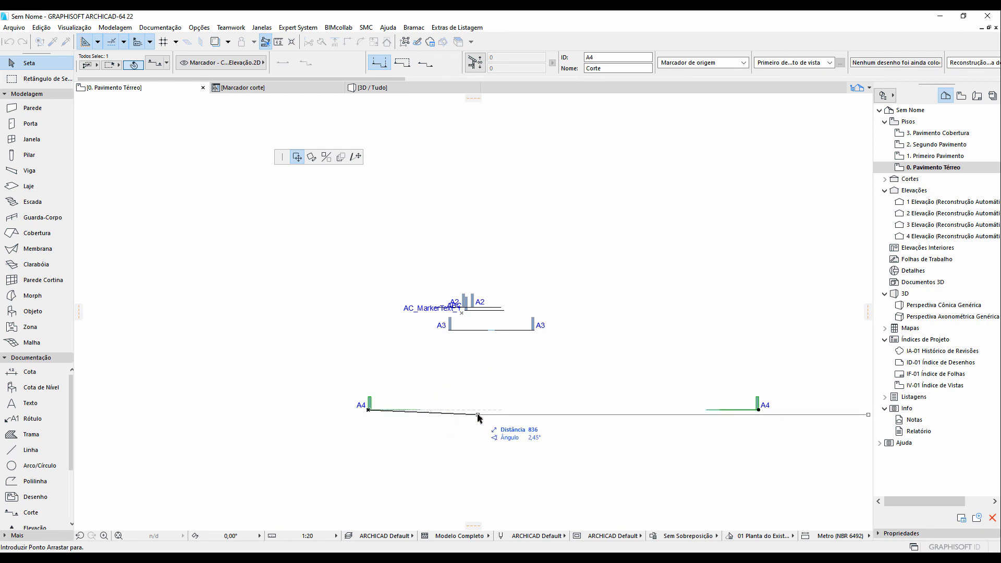
left_click(355, 158)
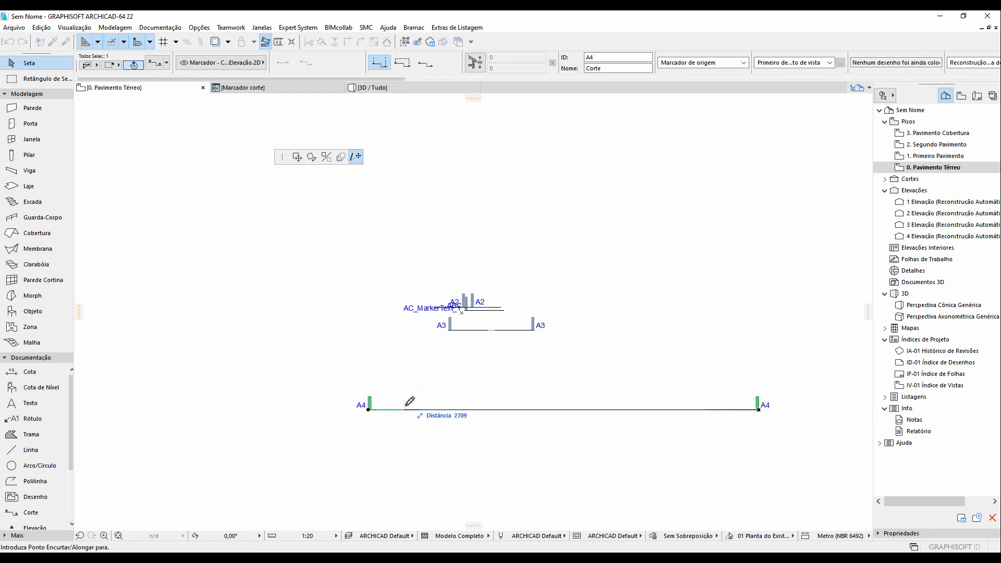
left_click(457, 410)
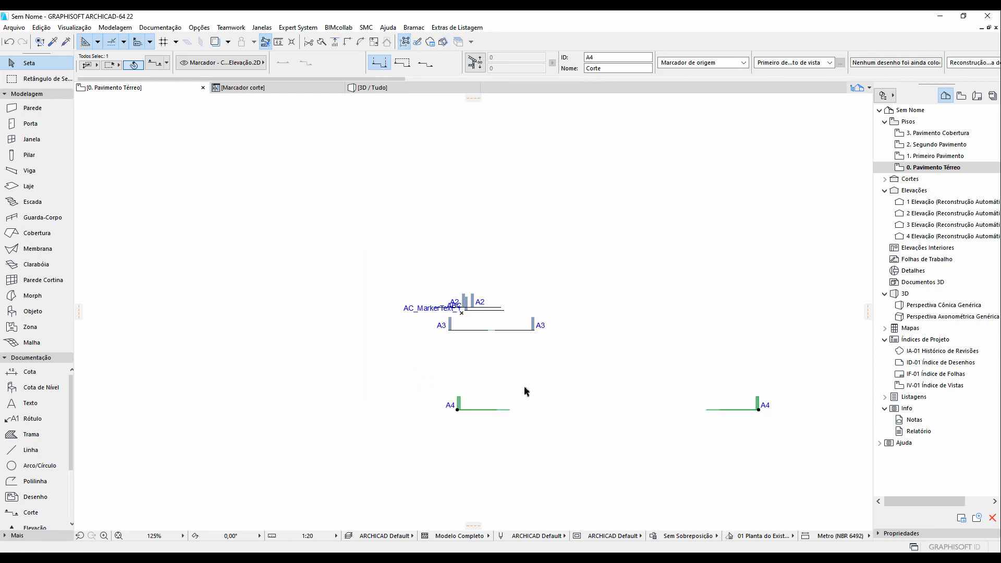
middle_click_drag(517, 382, 477, 363)
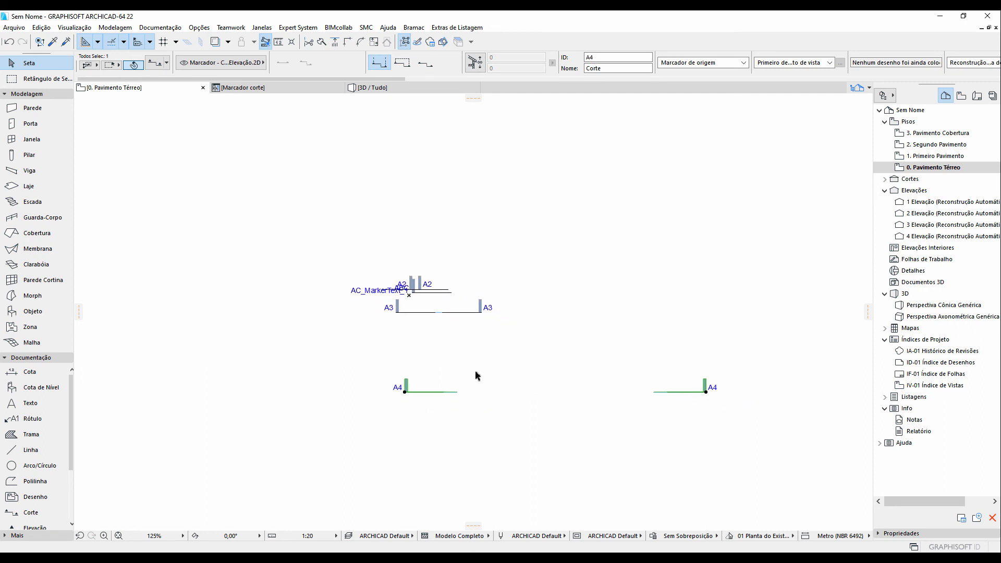